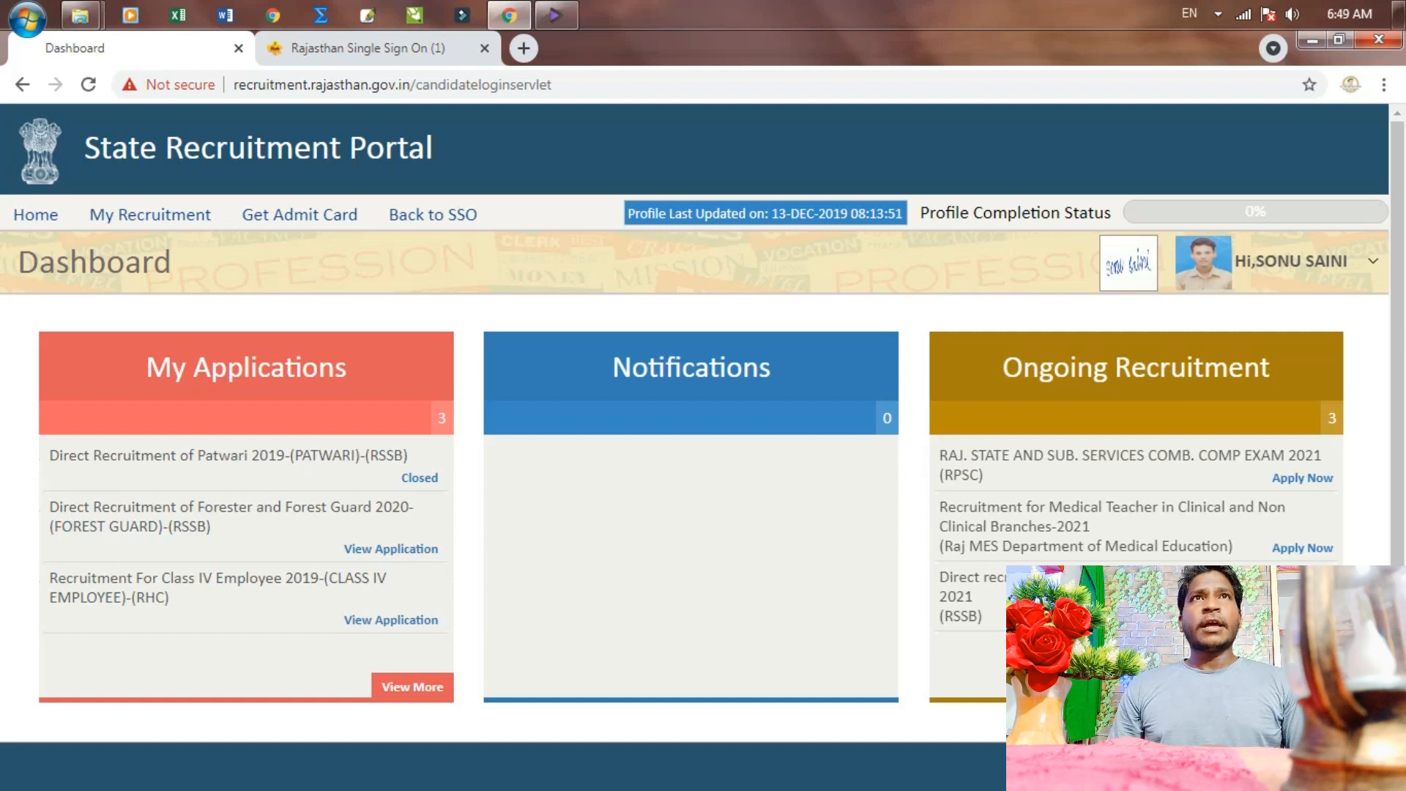
Apply to the ongoing RSSB recruitment and choose the Fireman post
{"action": "left_click", "coordinate": [1302, 619]}
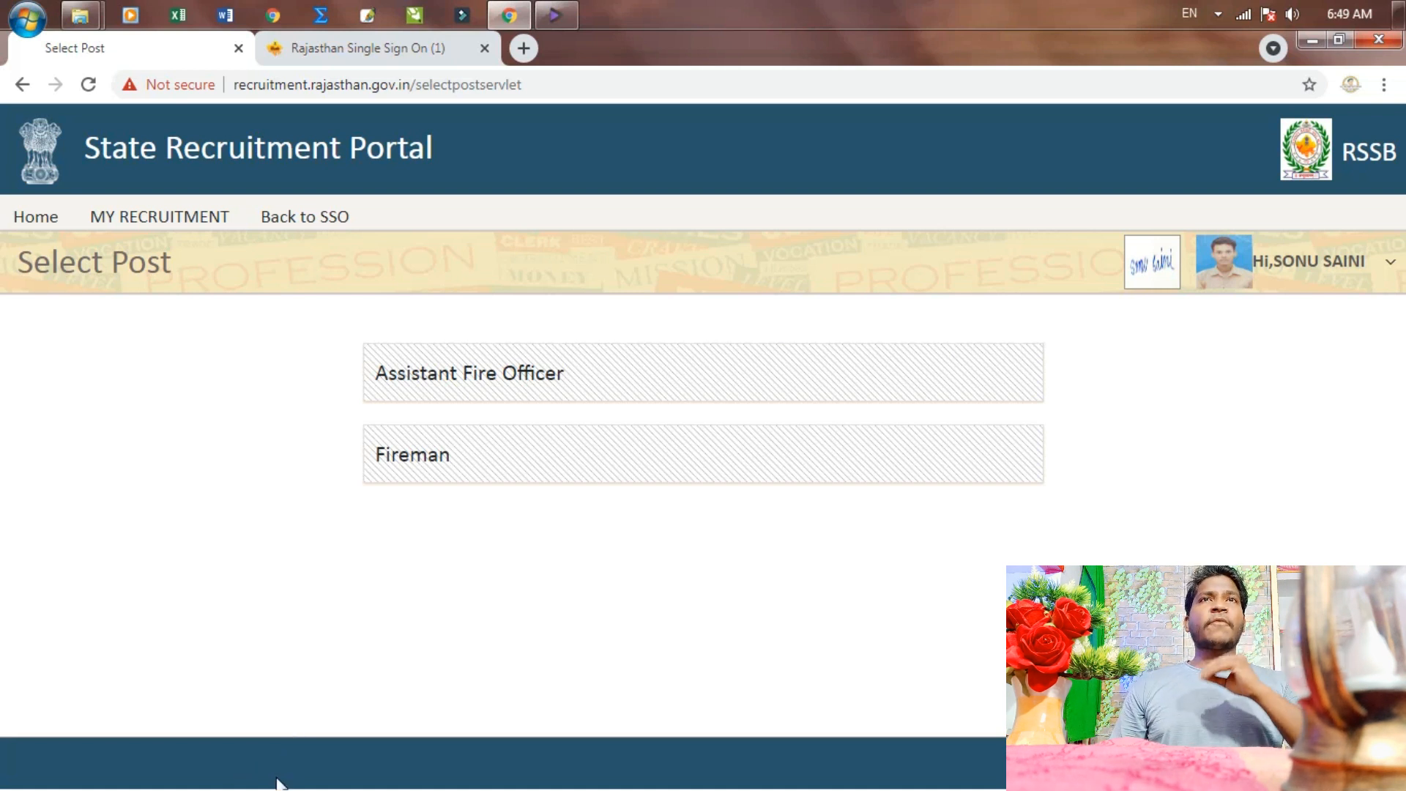
{"action": "left_click", "coordinate": [392, 465]}
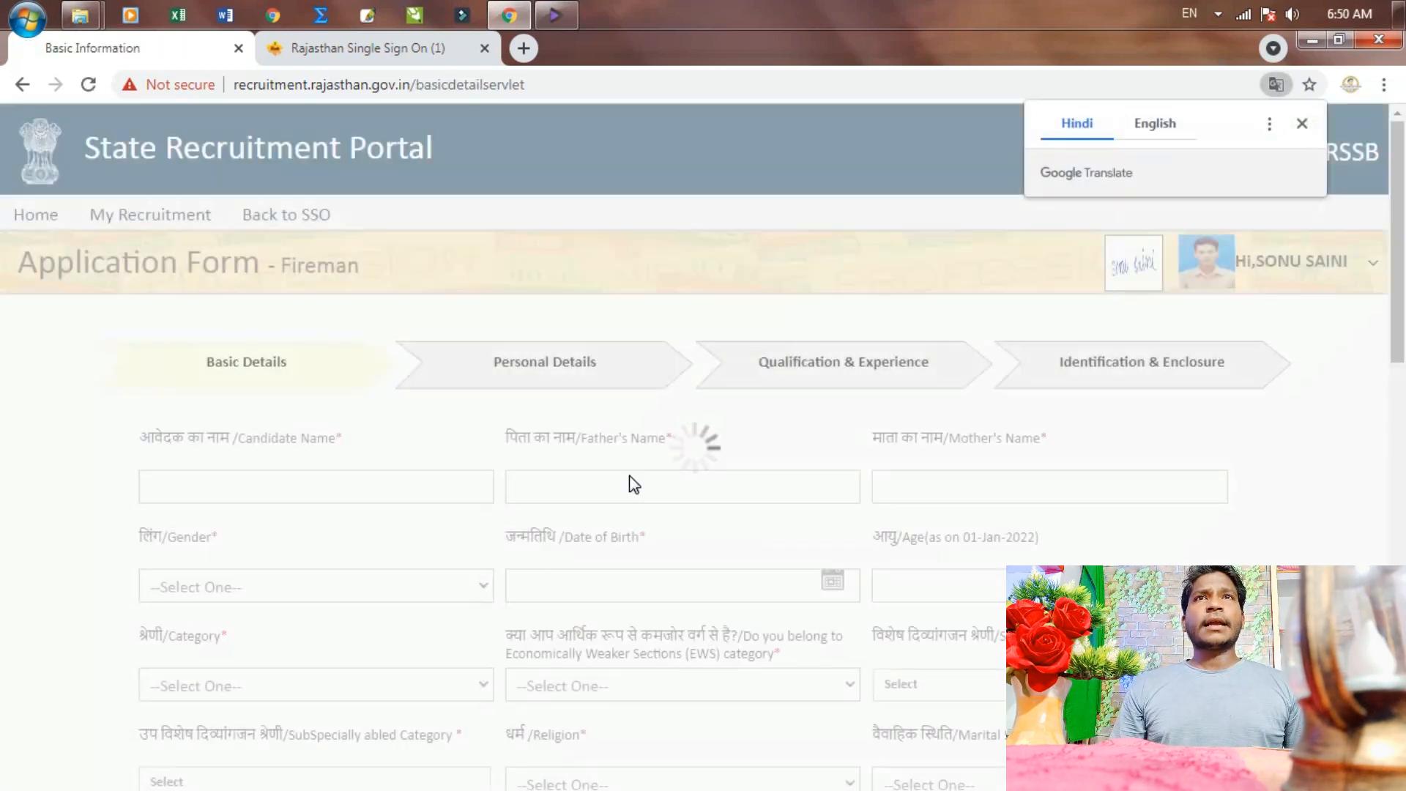
Enter the candidate's name, then the father's and mother's names in Basic Details
{"action": "left_click", "coordinate": [367, 471]}
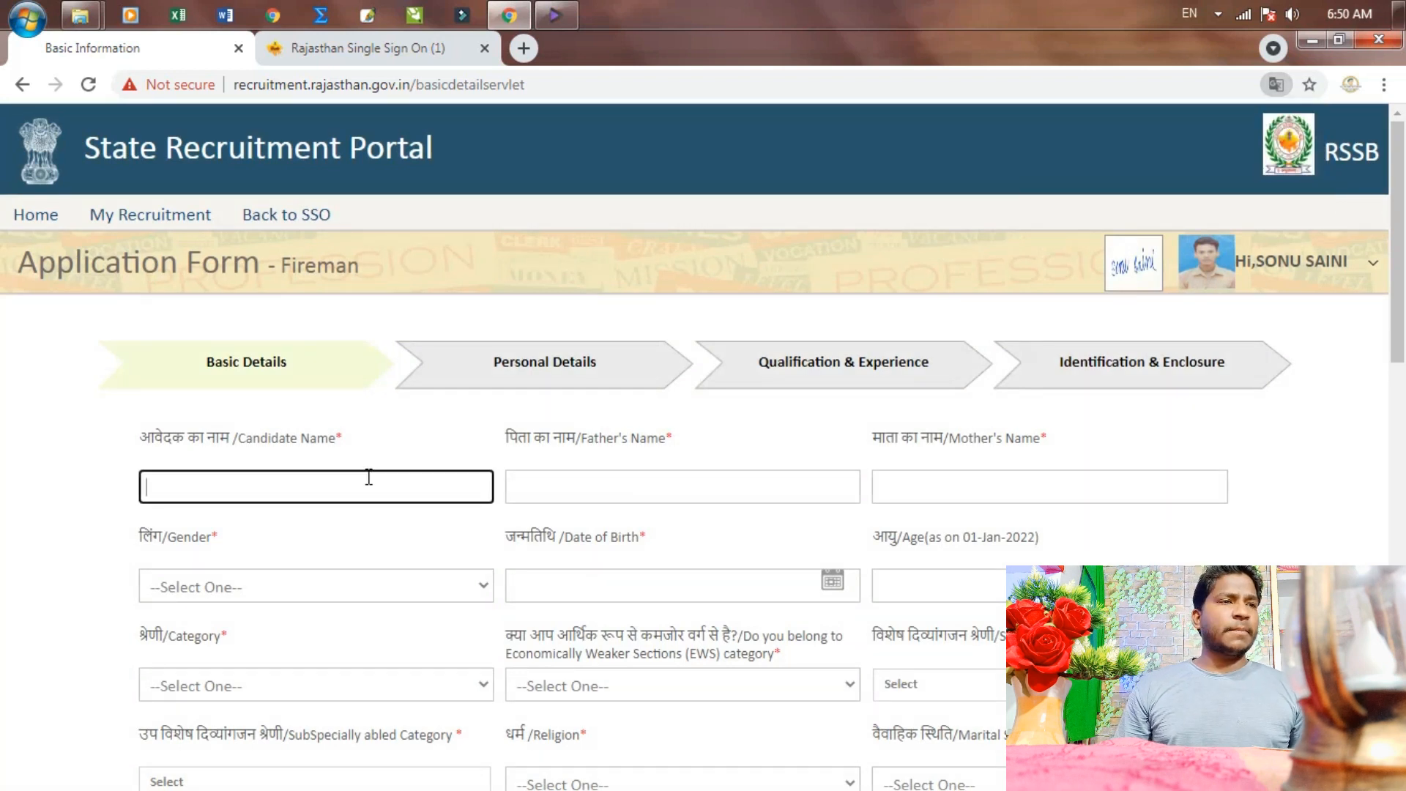
{"action": "key", "text": "Tab"}
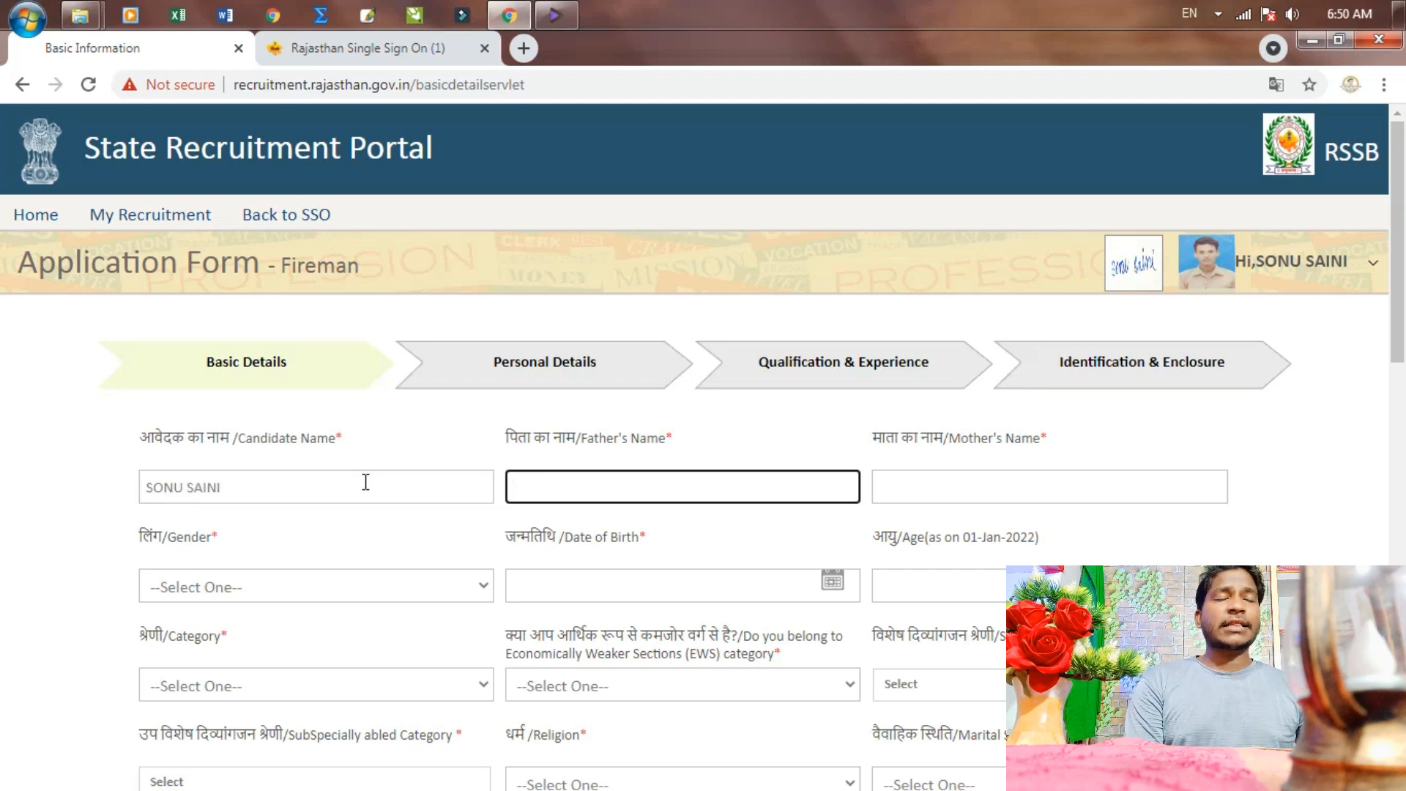
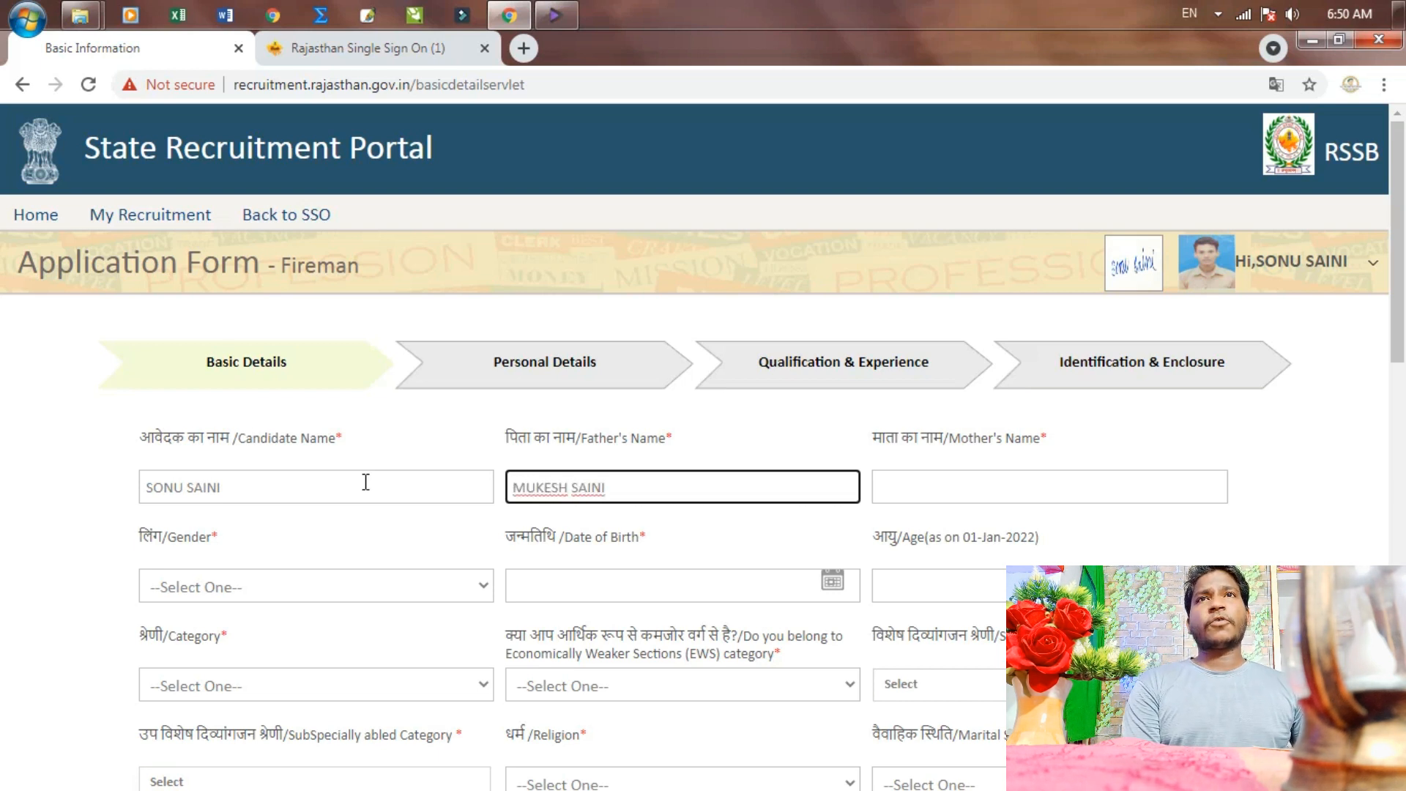
{"action": "key", "text": "Tab"}
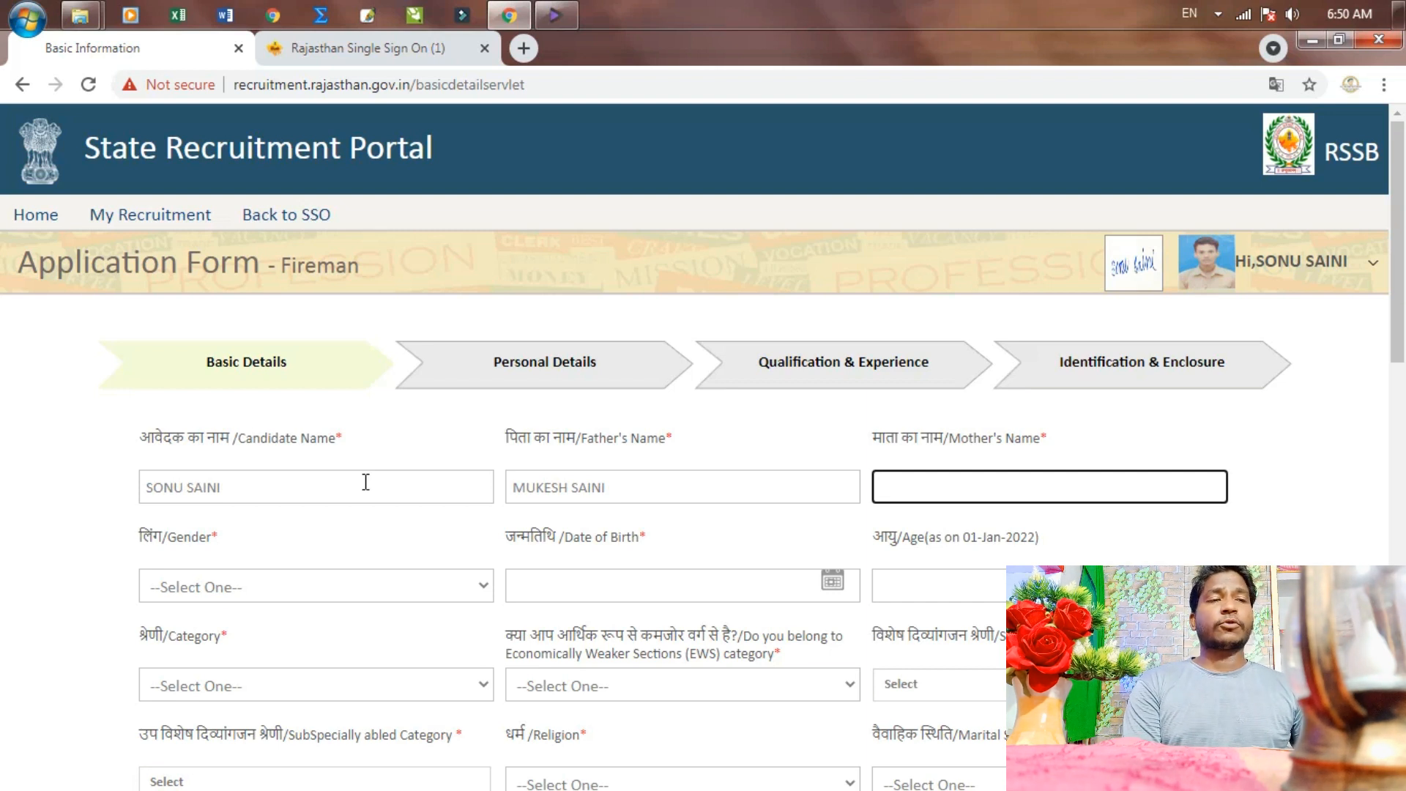
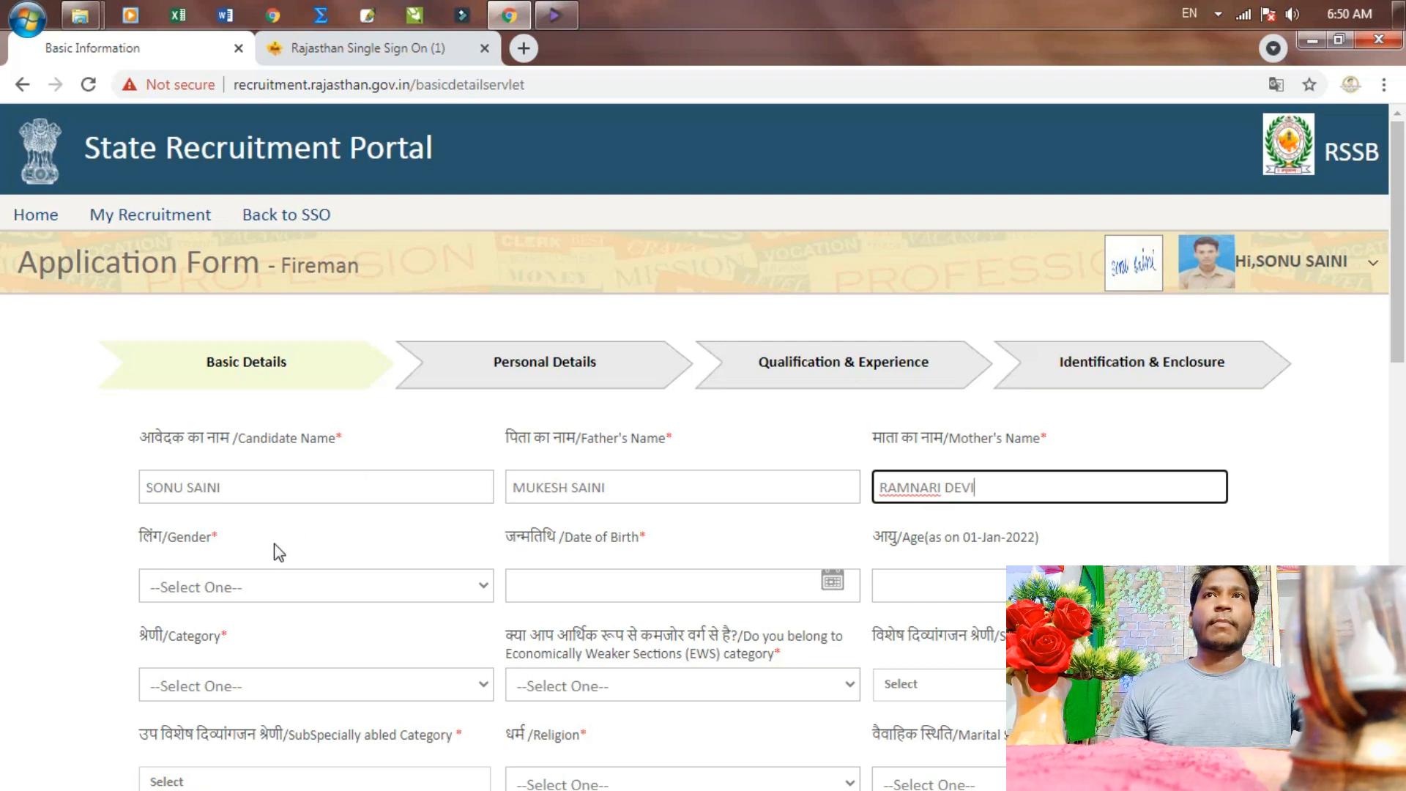
Set gender to Male and date of birth to 2 August 2001
{"action": "left_click", "coordinate": [344, 582]}
{"action": "left_click", "coordinate": [183, 655]}
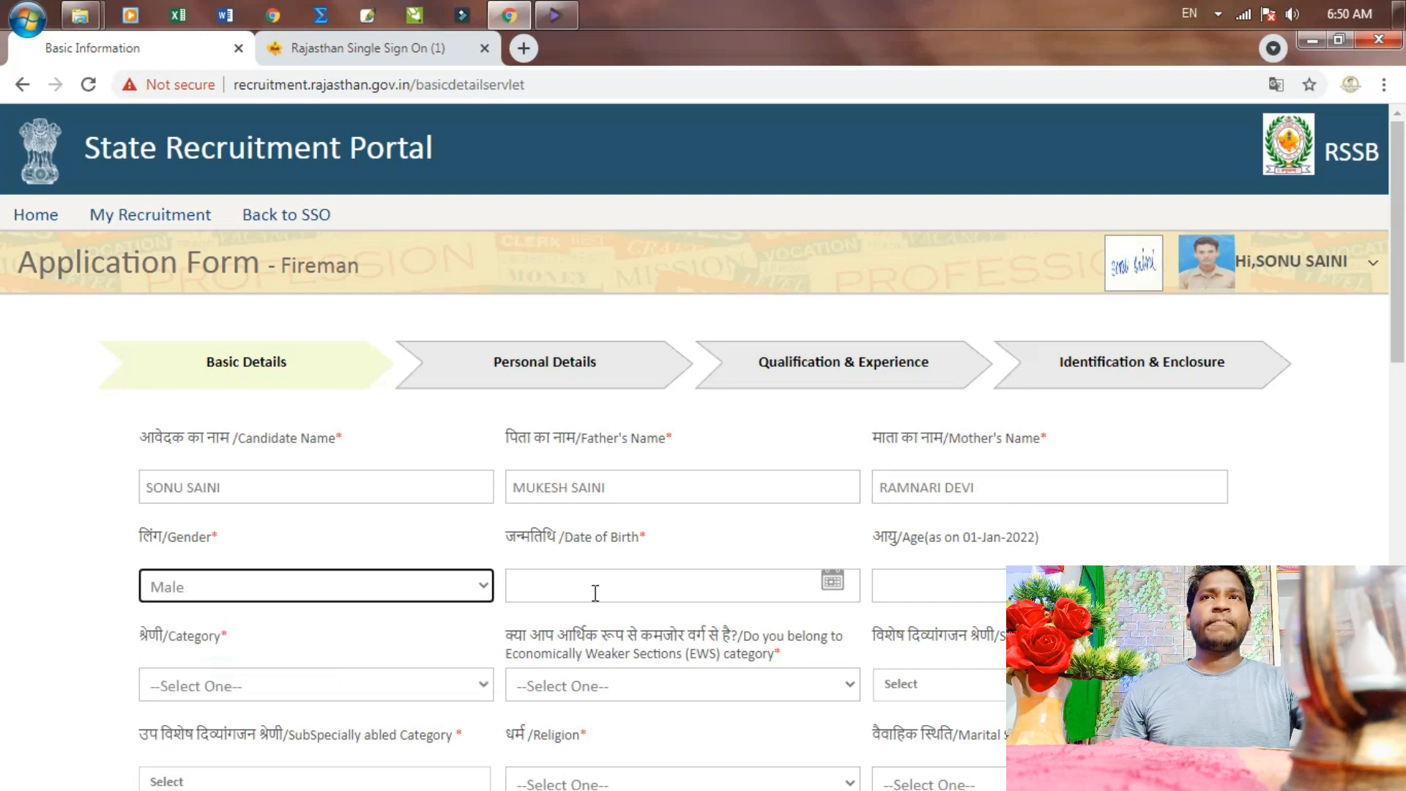
{"action": "left_click", "coordinate": [833, 580]}
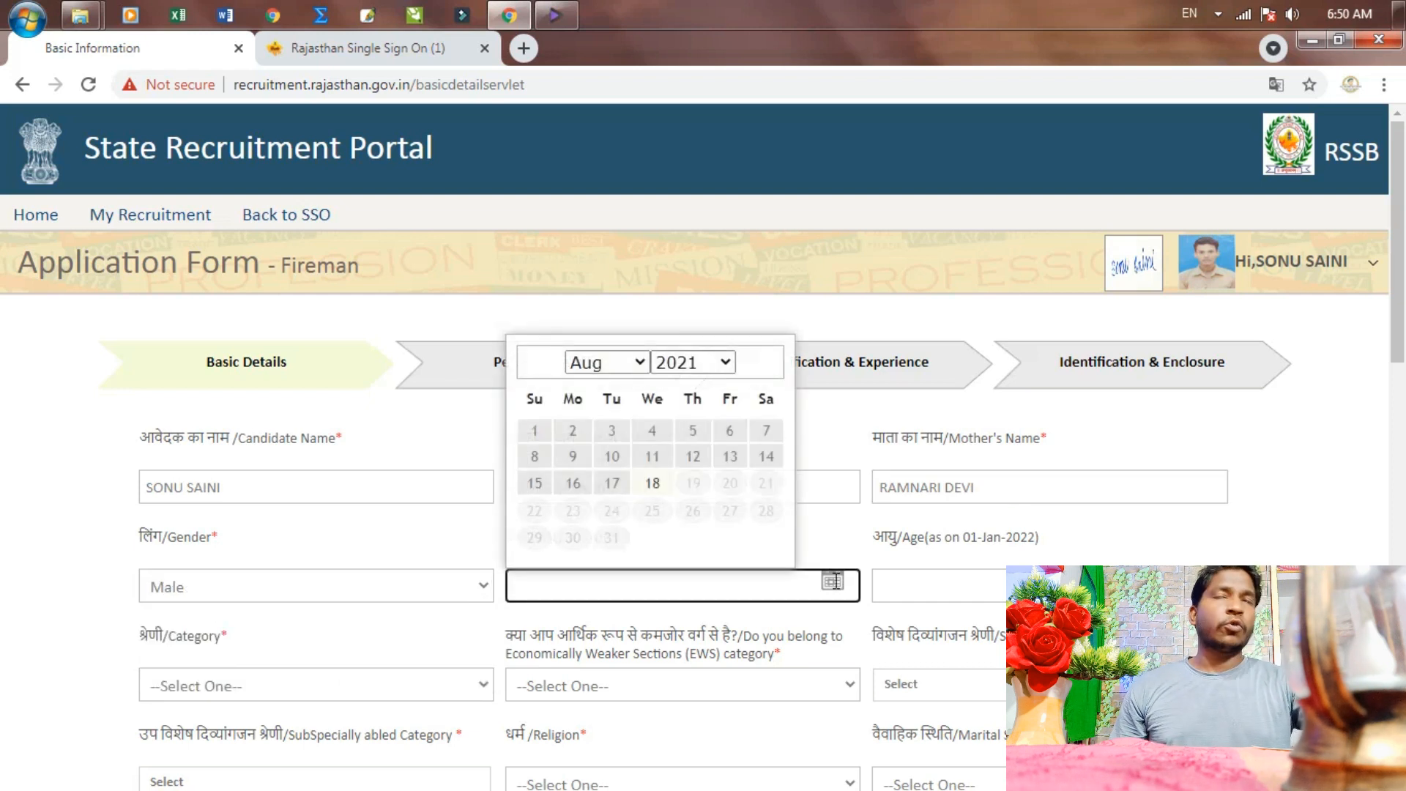
{"action": "left_click", "coordinate": [712, 362]}
{"action": "scroll", "coordinate": [716, 489], "scroll_direction": "up", "scroll_amount": 3}
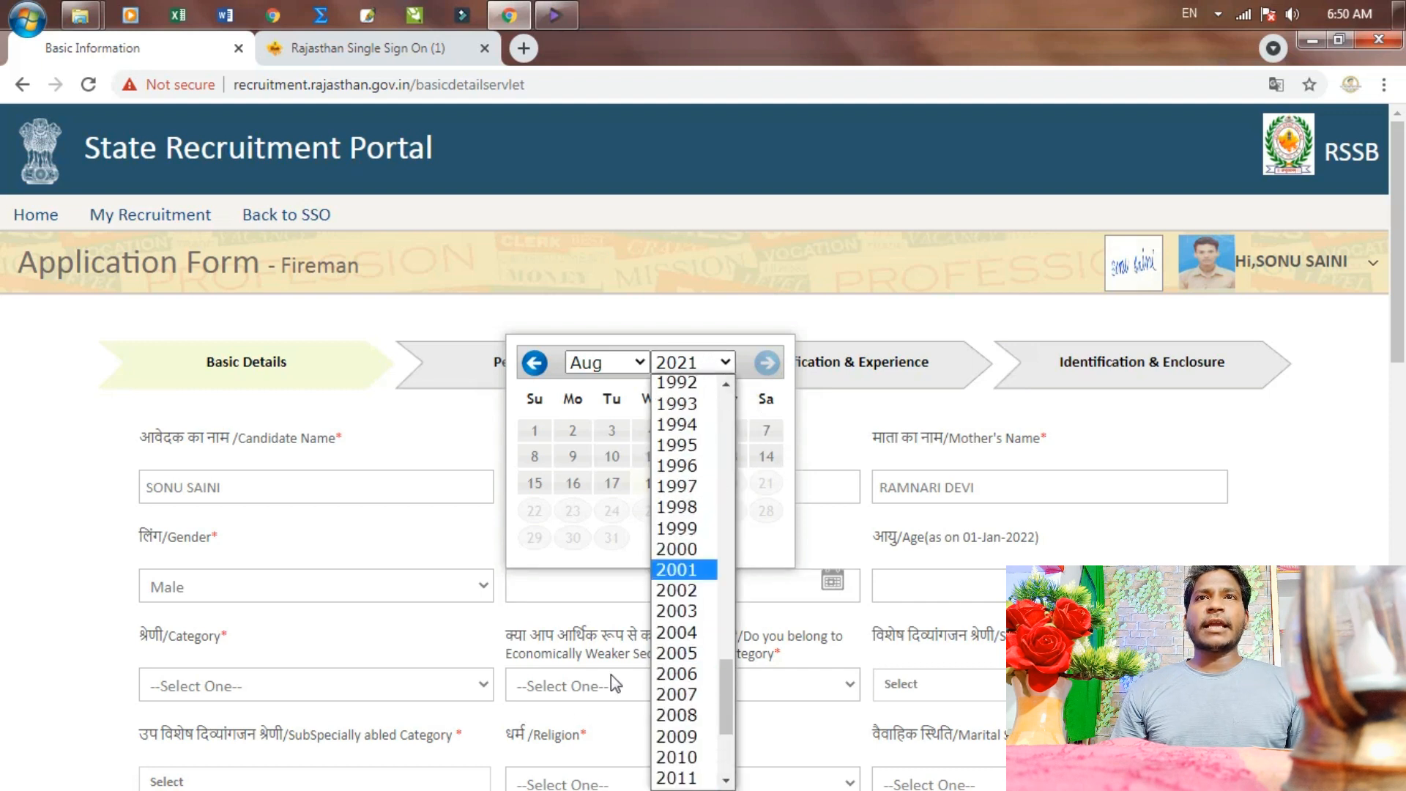
{"action": "left_click", "coordinate": [678, 570]}
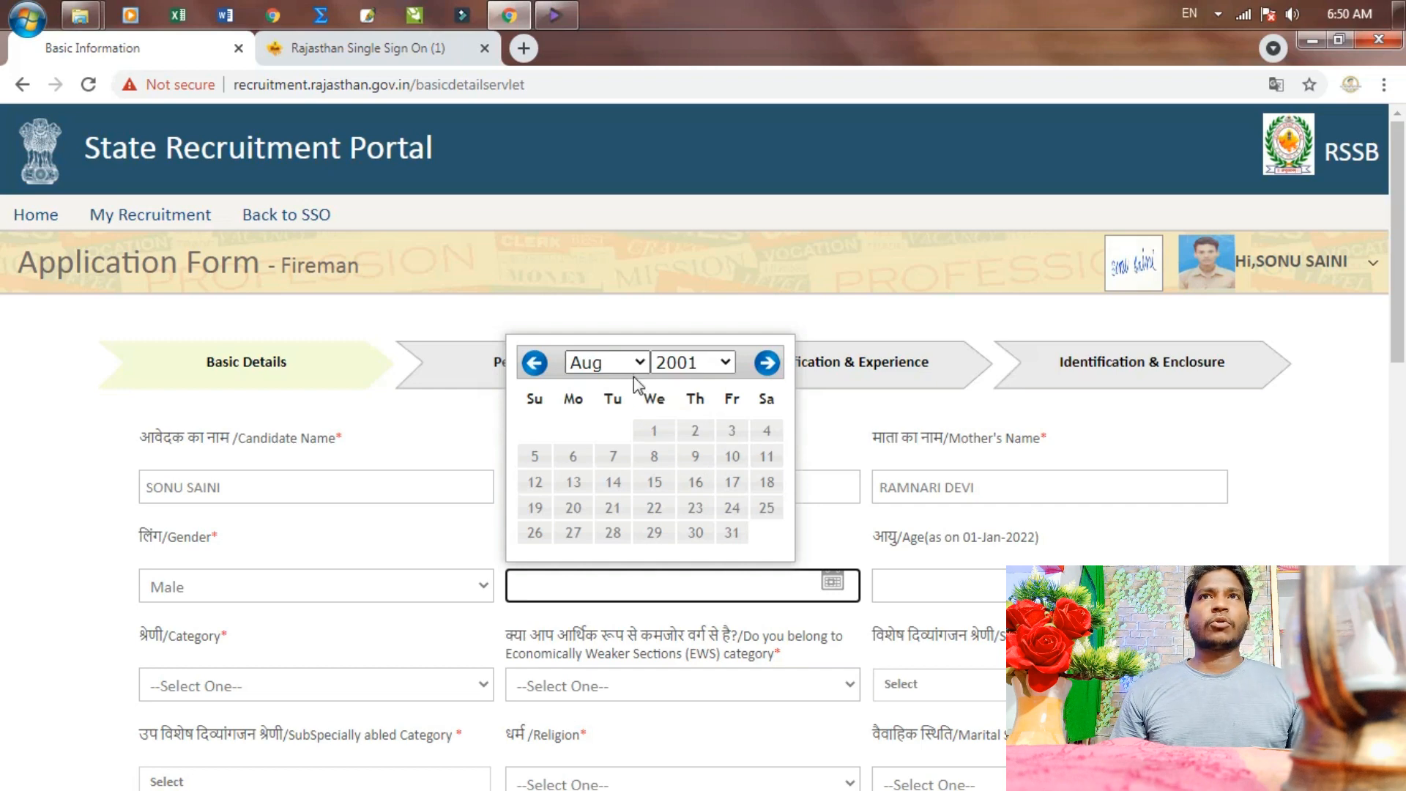
{"action": "left_click", "coordinate": [693, 431]}
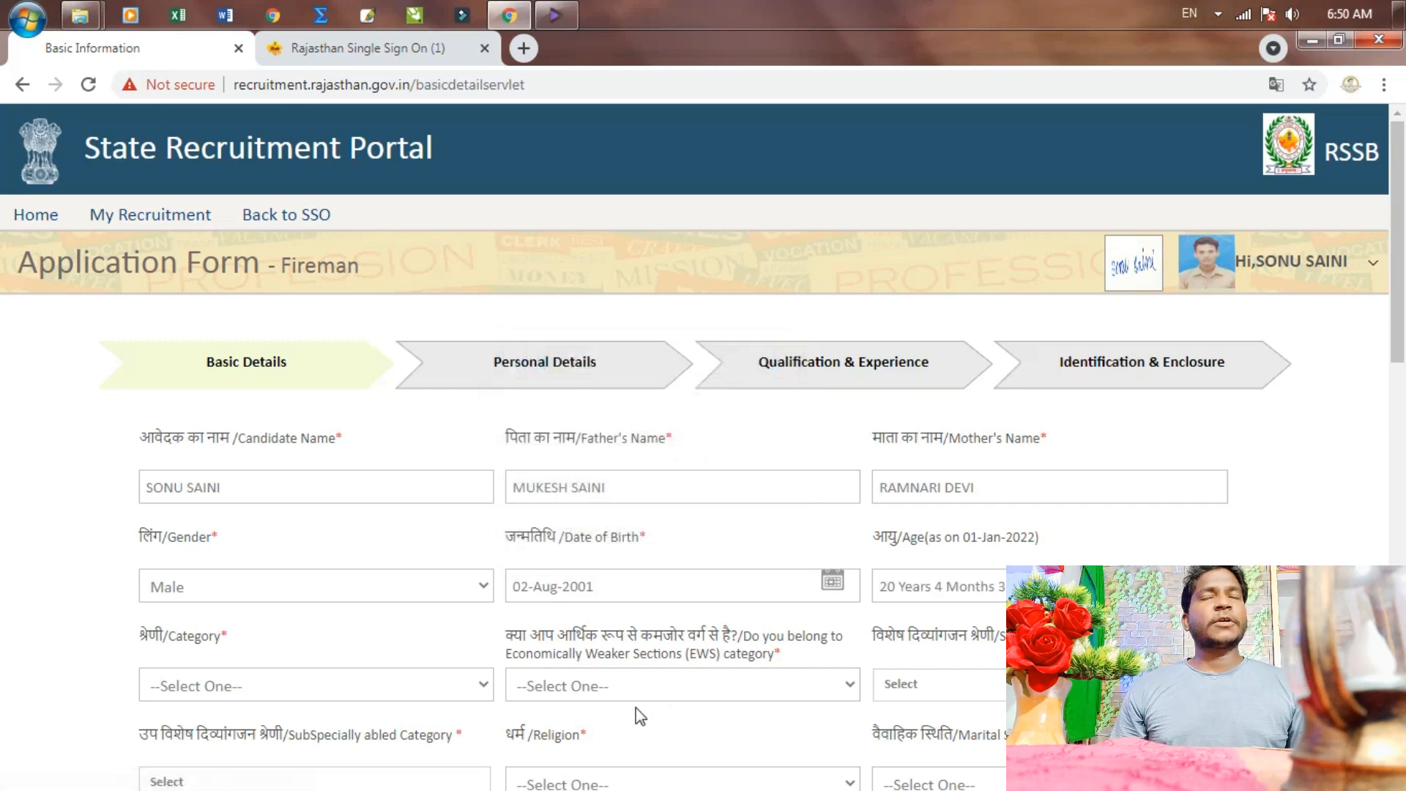
Choose category OBC-NON CREAMY and mark specially abled category Not Applicable
{"action": "scroll", "coordinate": [706, 674], "scroll_direction": "down", "scroll_amount": 2}
{"action": "scroll", "coordinate": [705, 674], "scroll_direction": "down", "scroll_amount": 2}
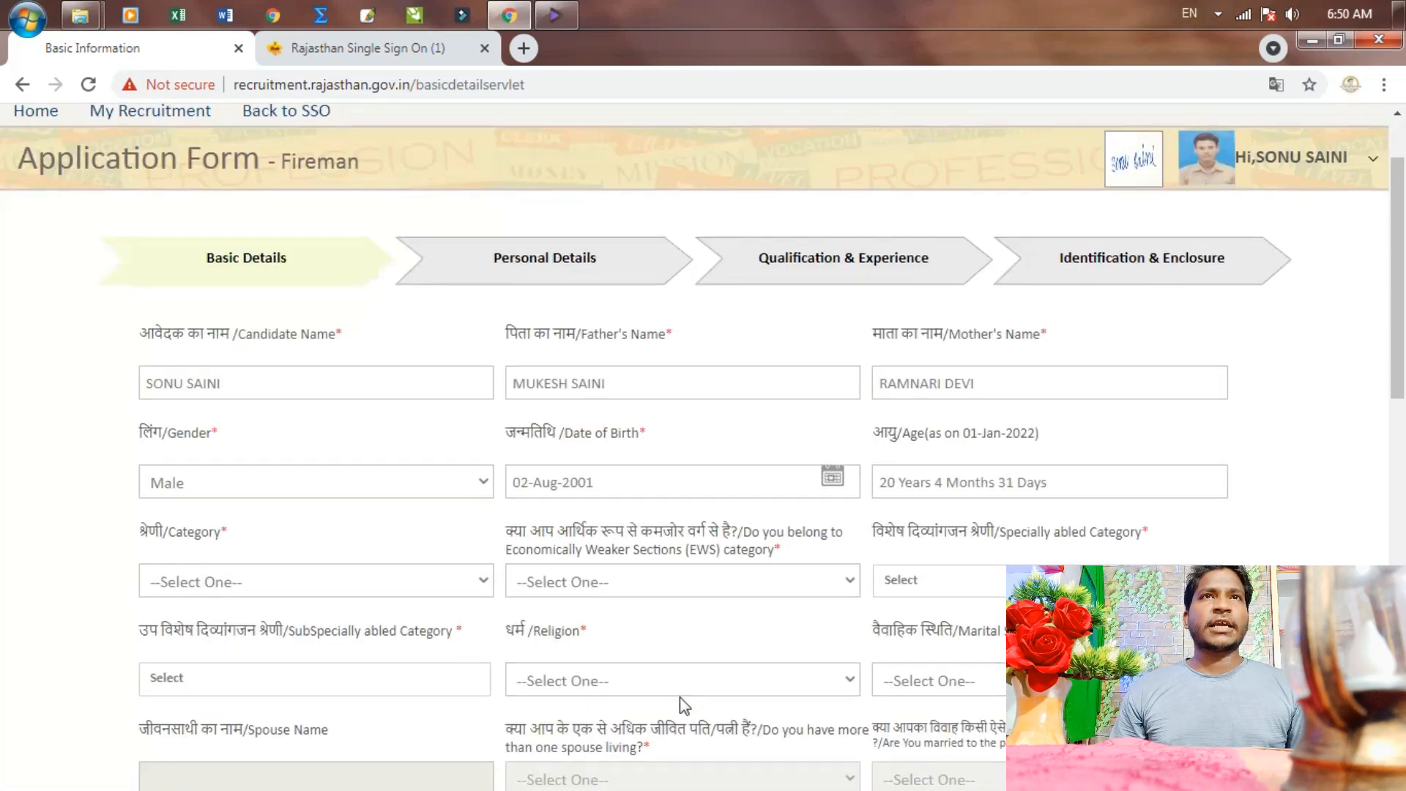
{"action": "left_click", "coordinate": [331, 484]}
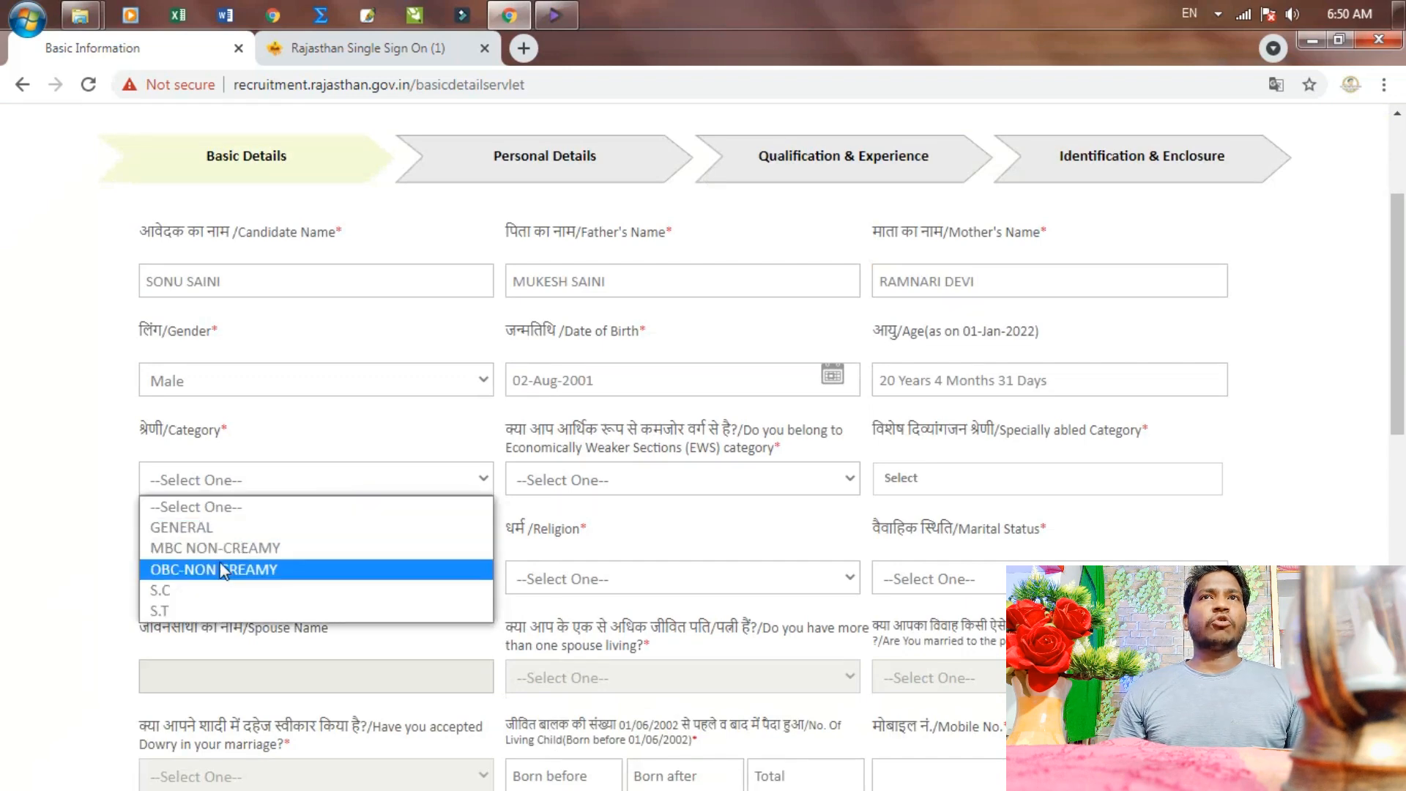
{"action": "left_click", "coordinate": [232, 570]}
{"action": "scroll", "coordinate": [653, 501], "scroll_direction": "down", "scroll_amount": 2}
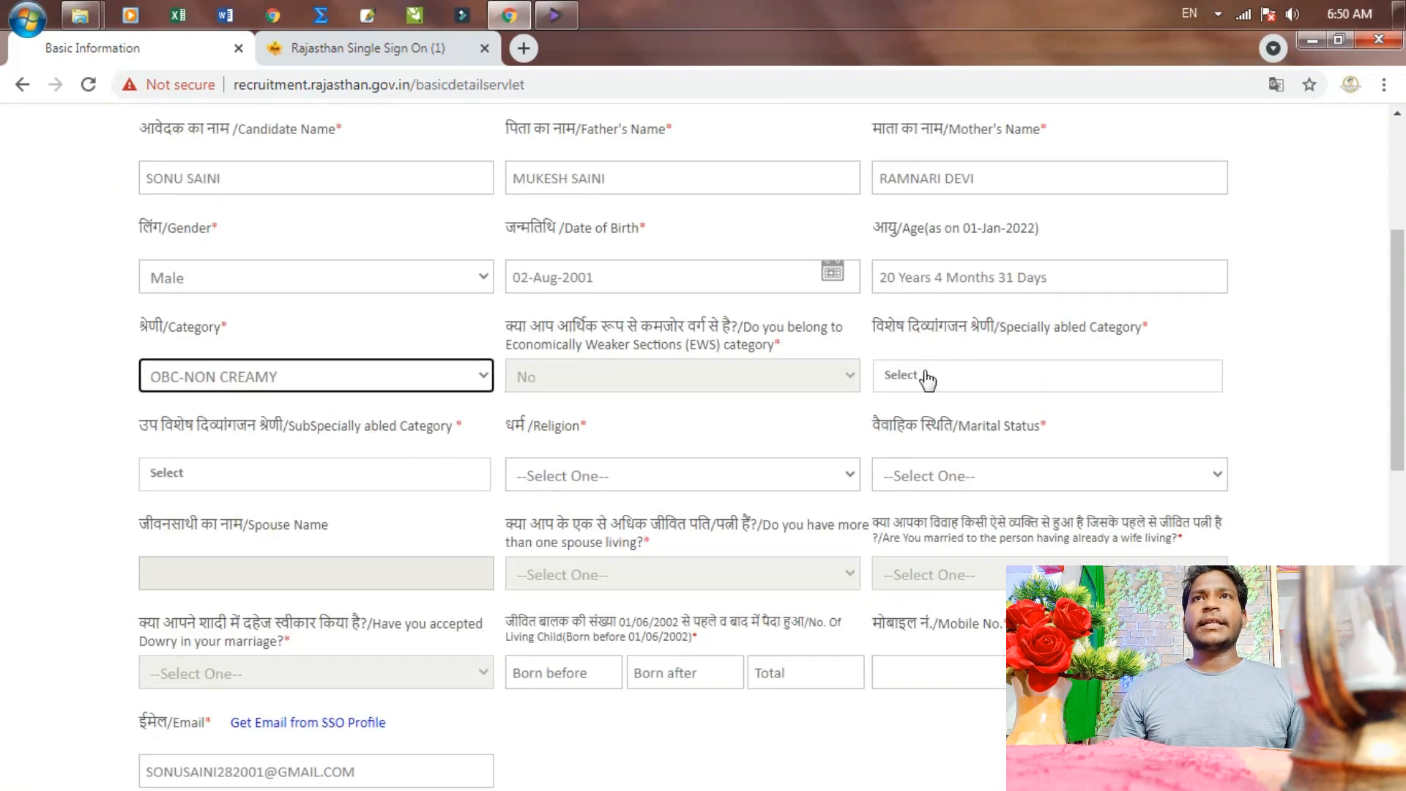
{"action": "left_click", "coordinate": [927, 374]}
{"action": "left_click", "coordinate": [921, 441]}
{"action": "left_click", "coordinate": [799, 424]}
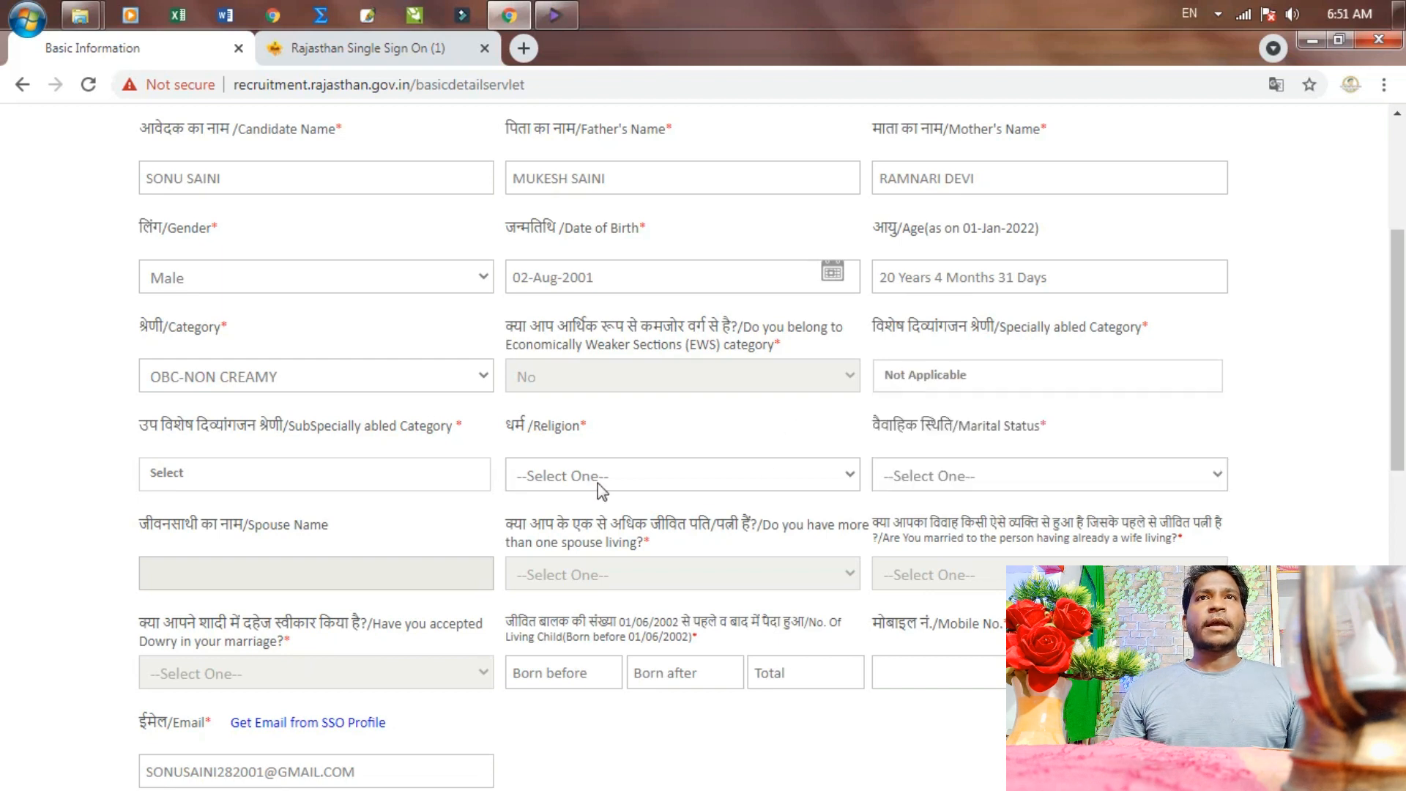
Set religion to HINDU and marital status to Single
{"action": "left_click", "coordinate": [605, 479]}
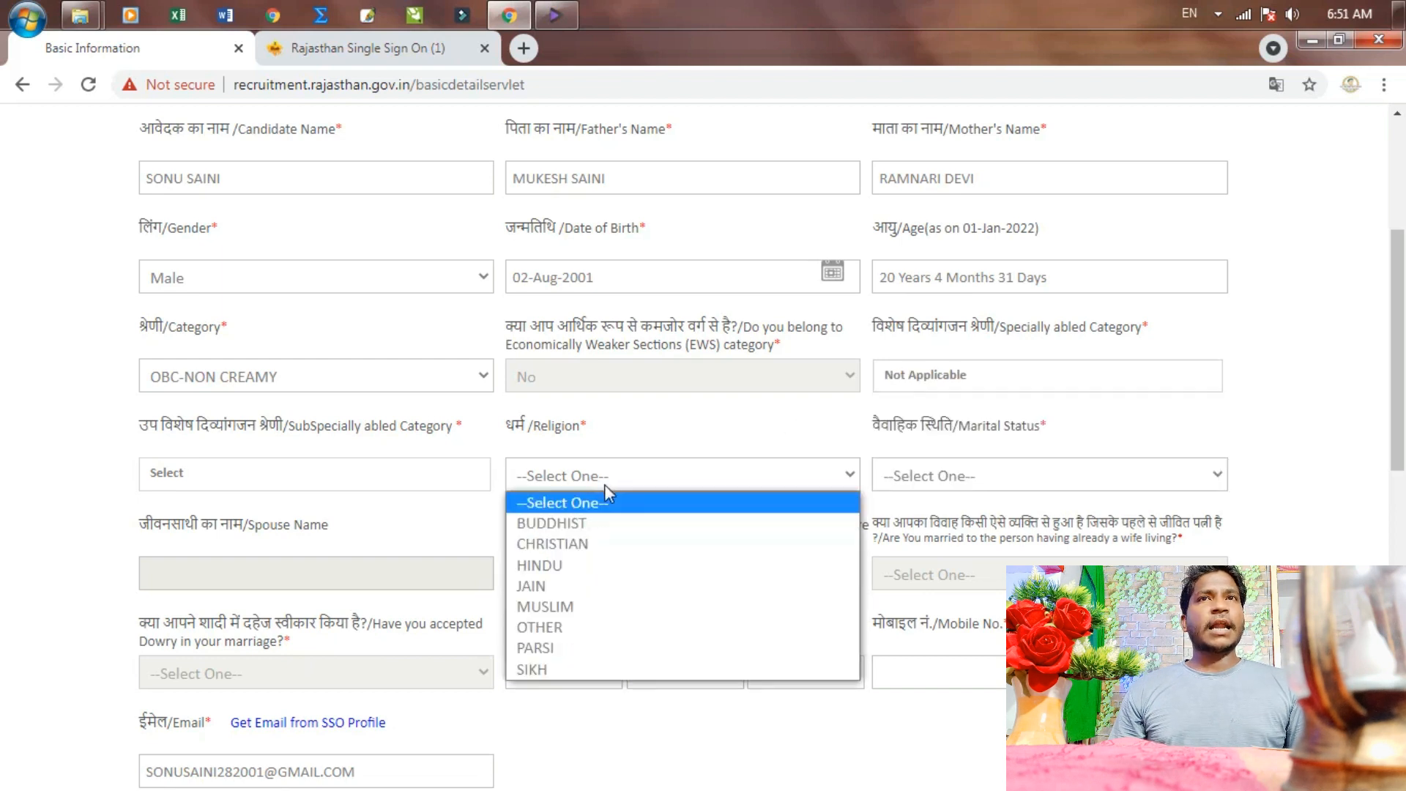
{"action": "left_click", "coordinate": [542, 565]}
{"action": "scroll", "coordinate": [987, 454], "scroll_direction": "down", "scroll_amount": 1}
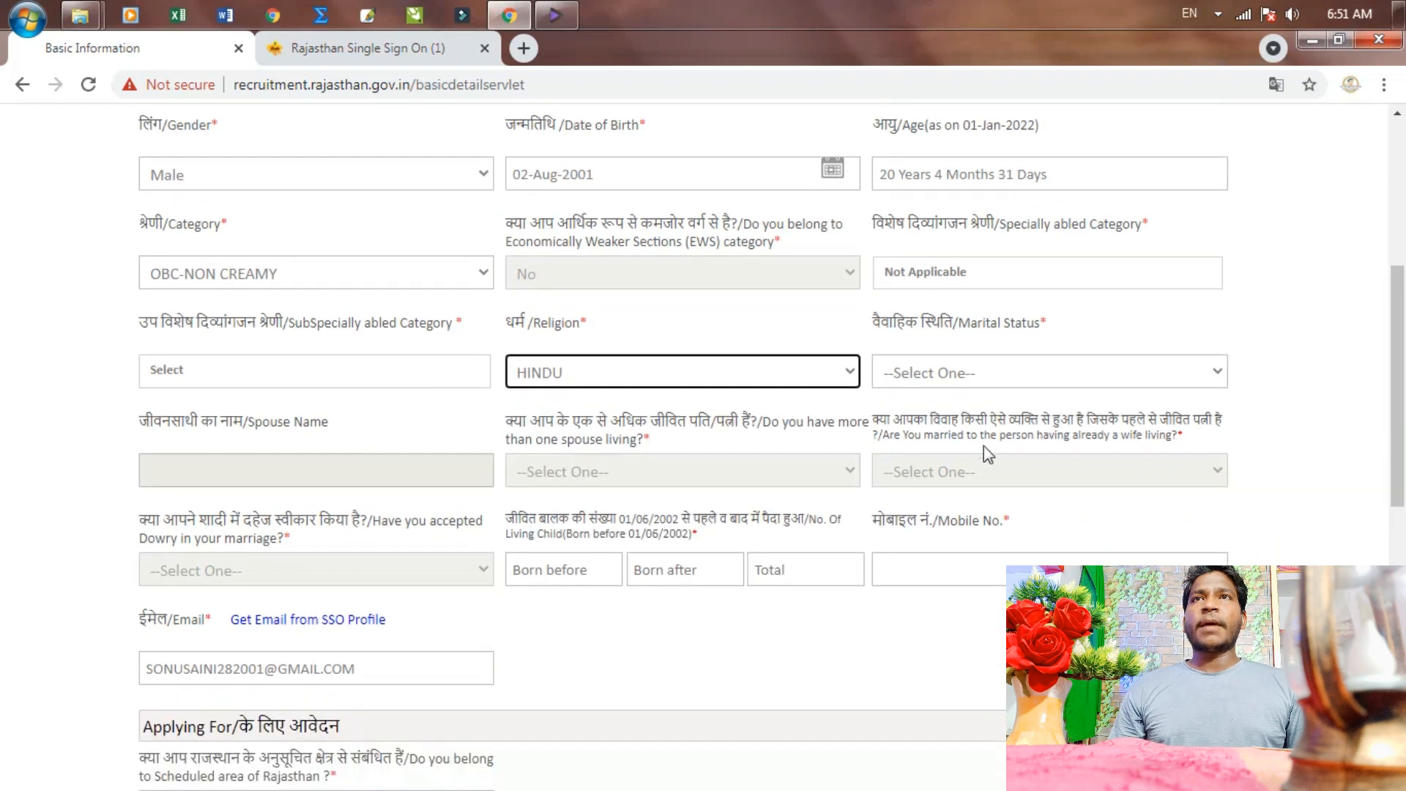
{"action": "left_click", "coordinate": [942, 377]}
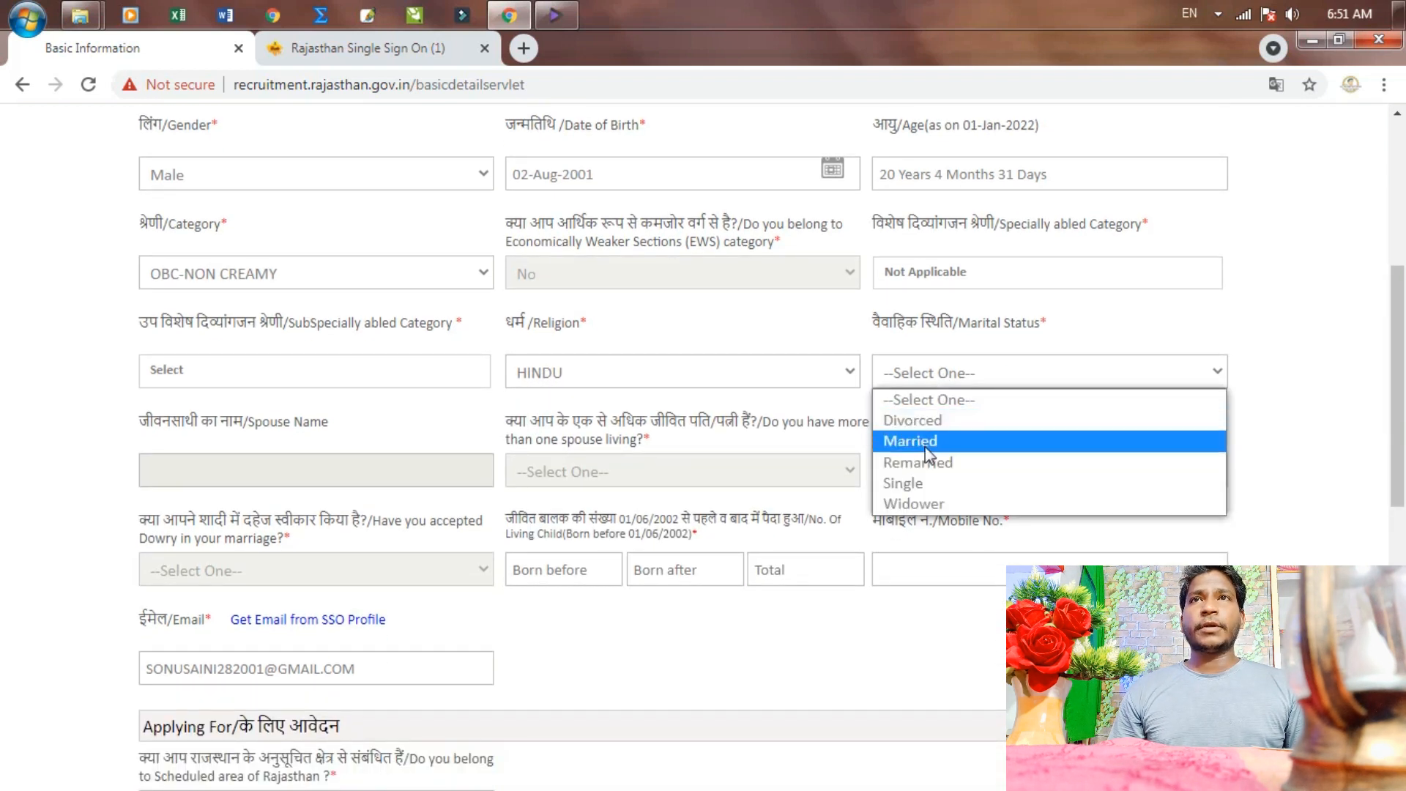
{"action": "left_click", "coordinate": [933, 485]}
Answer No to the Scheduled-area question
{"action": "scroll", "coordinate": [619, 643], "scroll_direction": "down", "scroll_amount": 2}
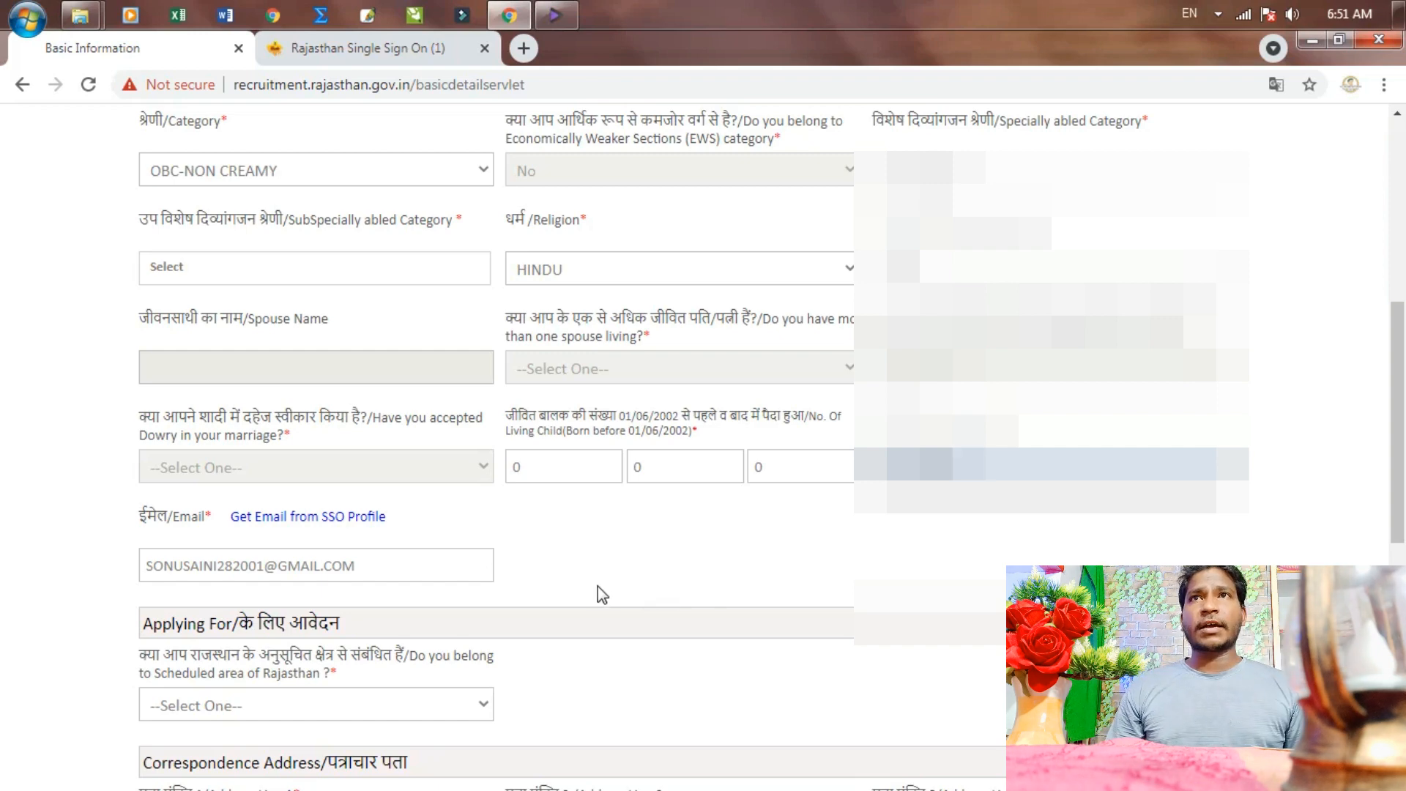
{"action": "scroll", "coordinate": [586, 593], "scroll_direction": "down", "scroll_amount": 4}
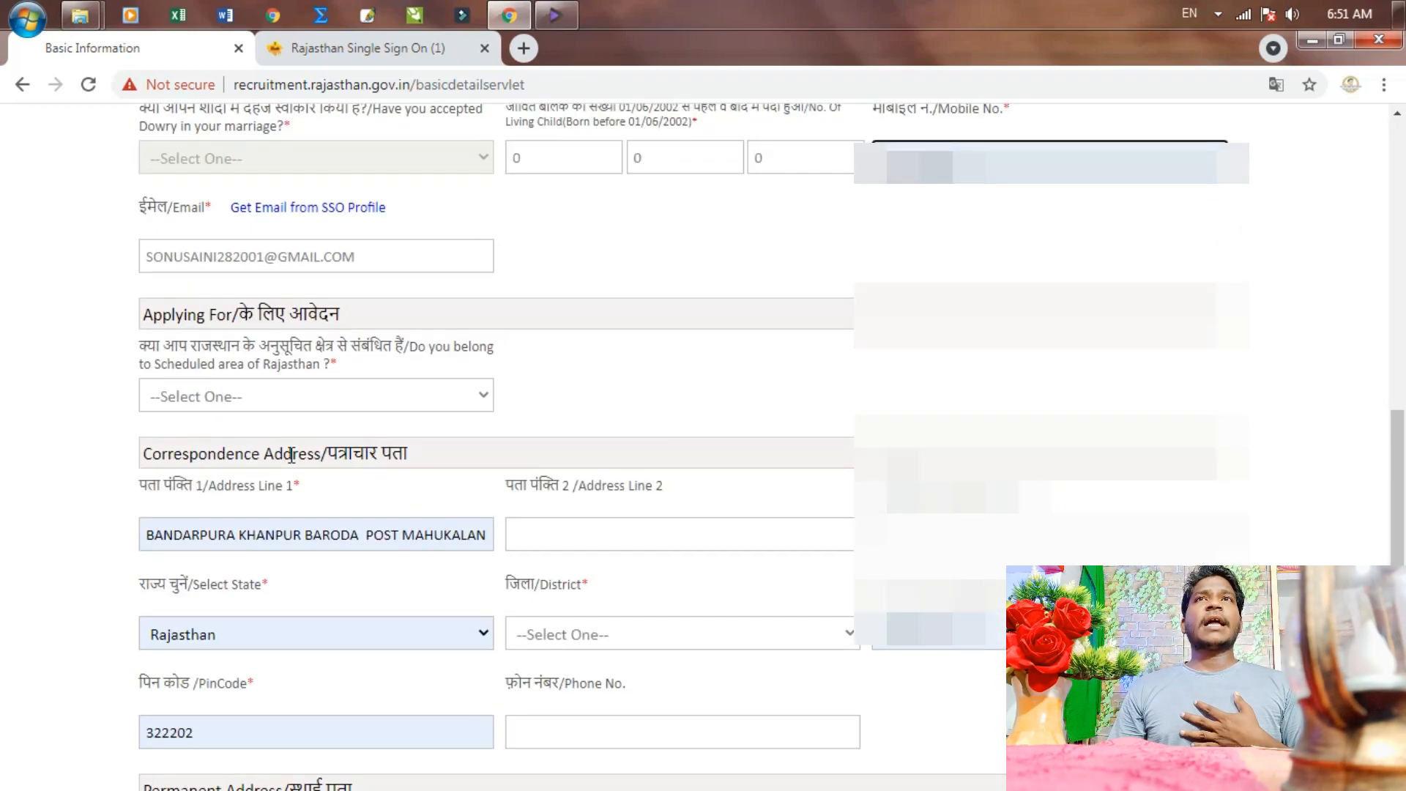
{"action": "scroll", "coordinate": [293, 454], "scroll_direction": "down", "scroll_amount": 2}
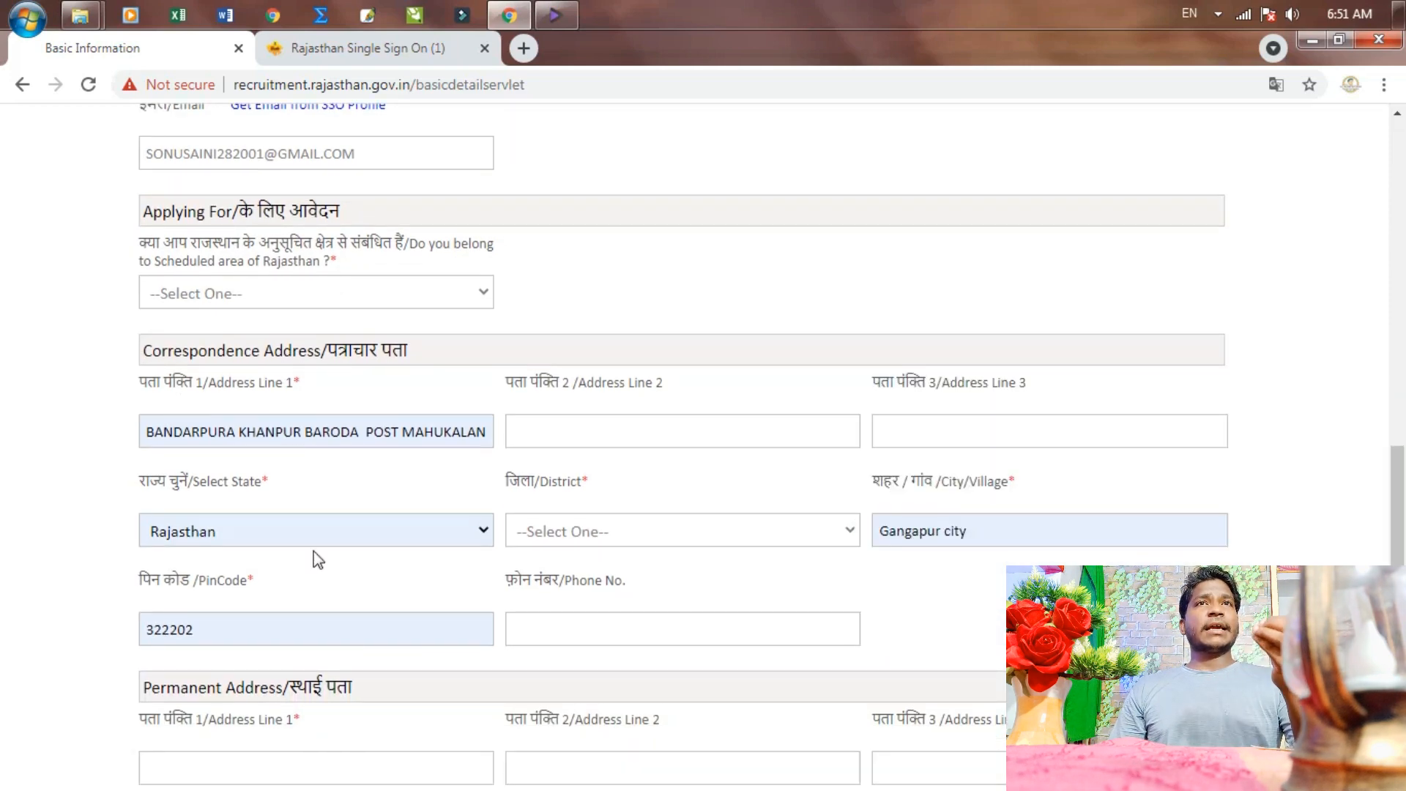
{"action": "scroll", "coordinate": [332, 538], "scroll_direction": "down", "scroll_amount": 1}
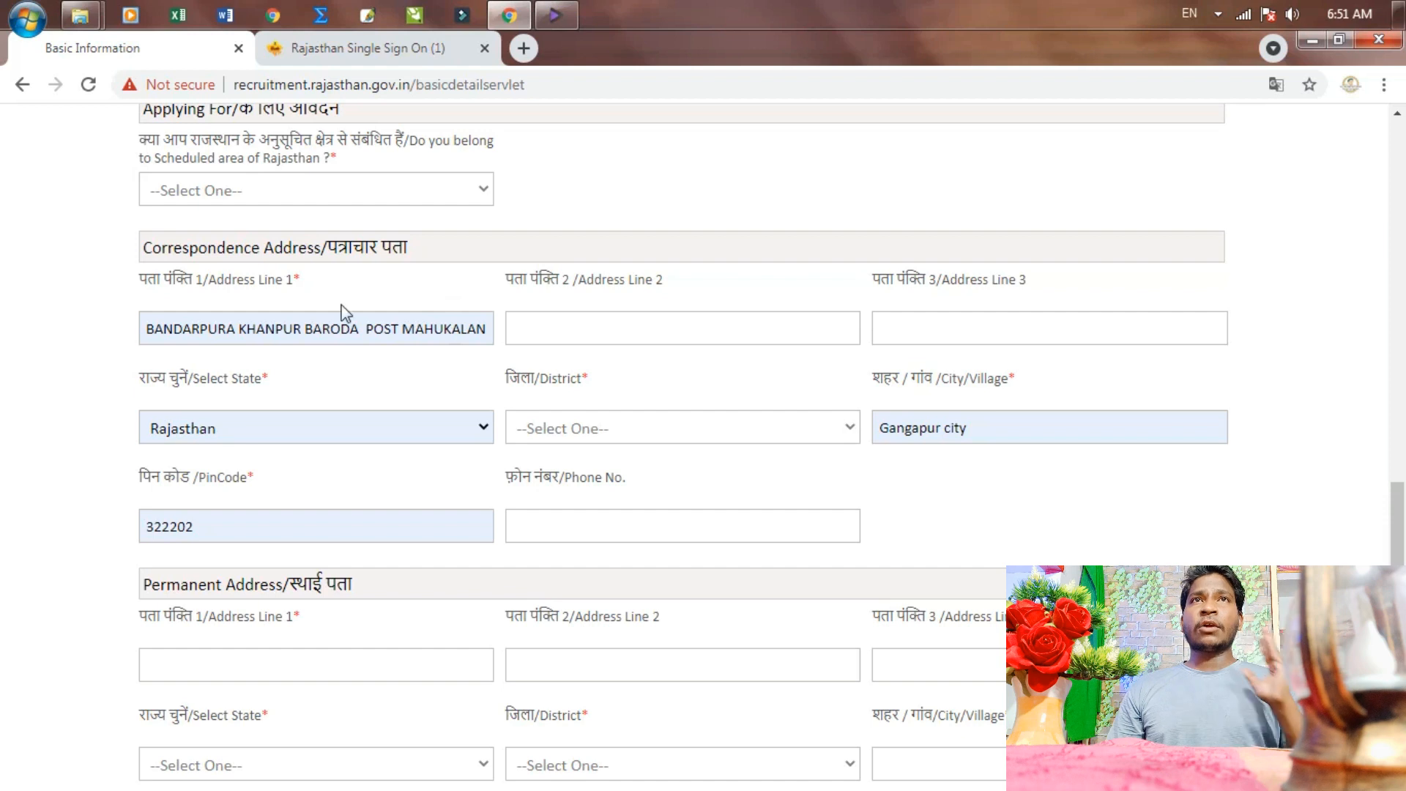
{"action": "left_click", "coordinate": [405, 198]}
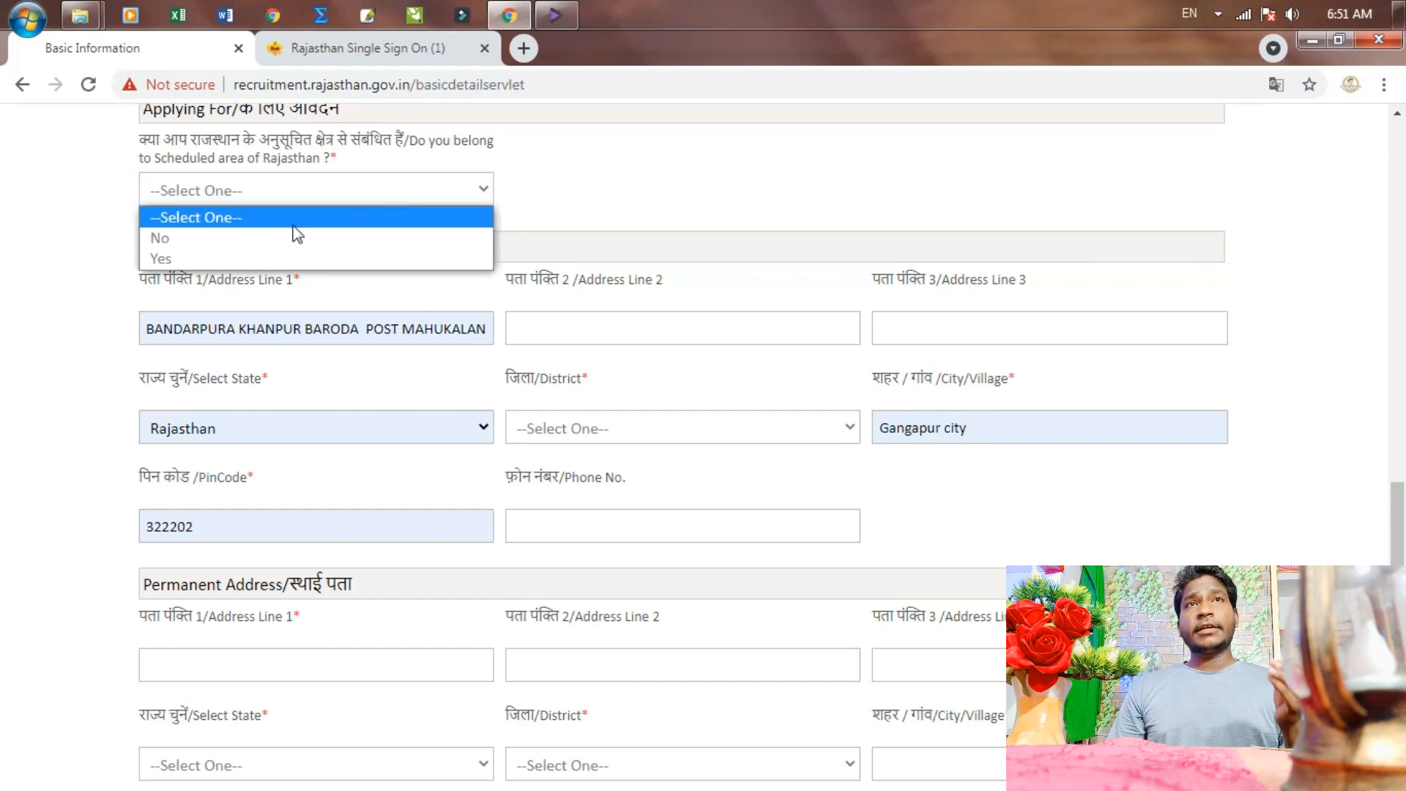
{"action": "left_click", "coordinate": [260, 235]}
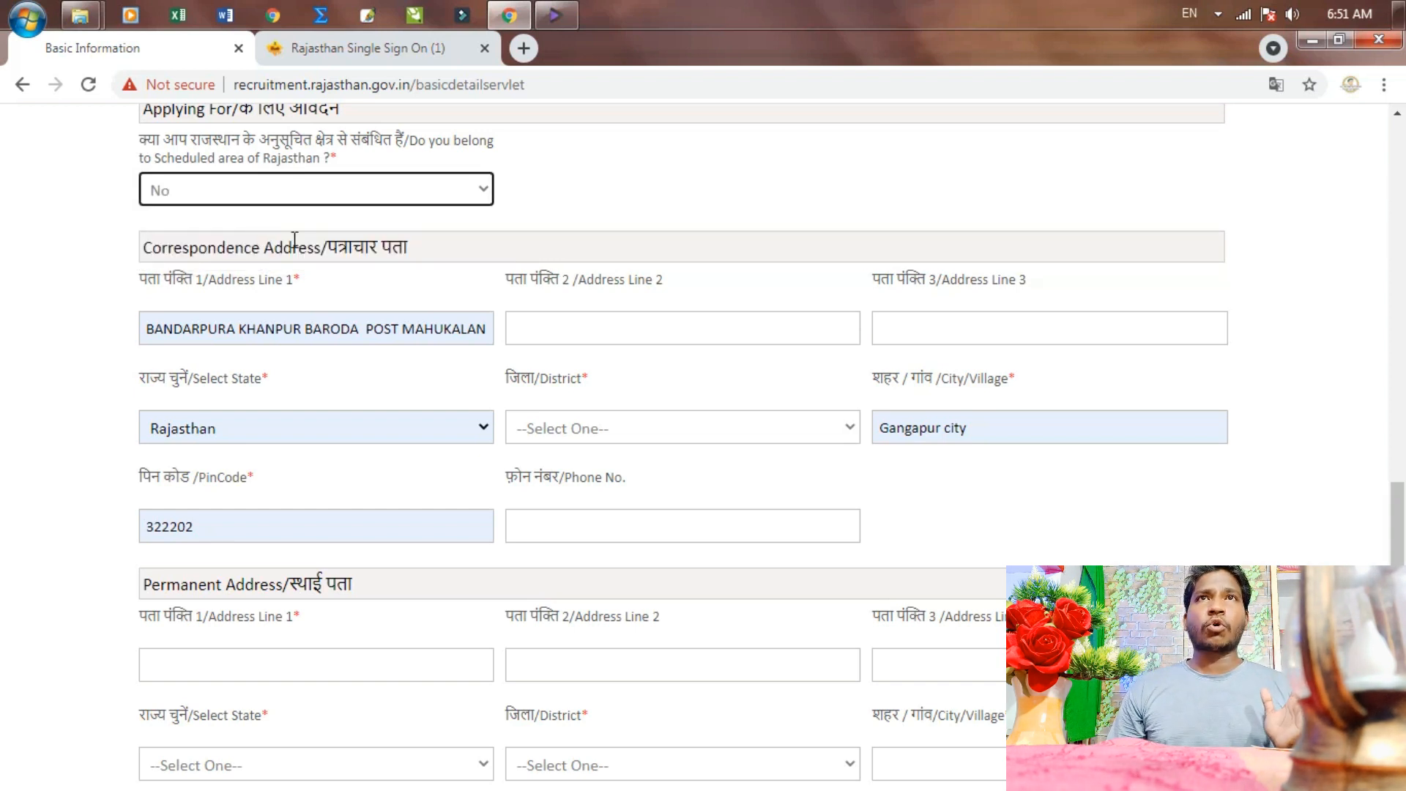
Set the correspondence address district to Sawaimadhopur
{"action": "scroll", "coordinate": [618, 315], "scroll_direction": "down", "scroll_amount": 1}
{"action": "left_click", "coordinate": [620, 331]}
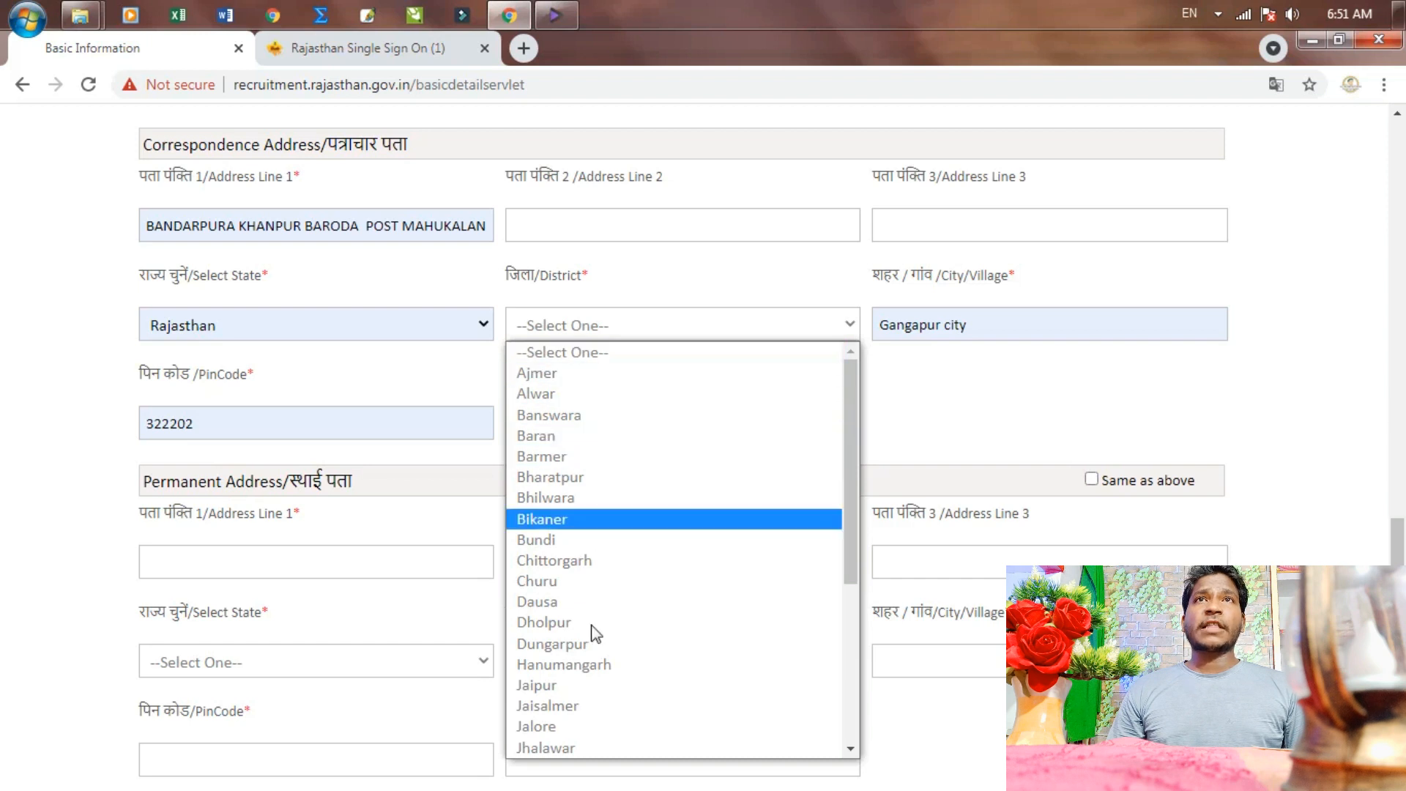
{"action": "scroll", "coordinate": [586, 655], "scroll_direction": "down", "scroll_amount": 4}
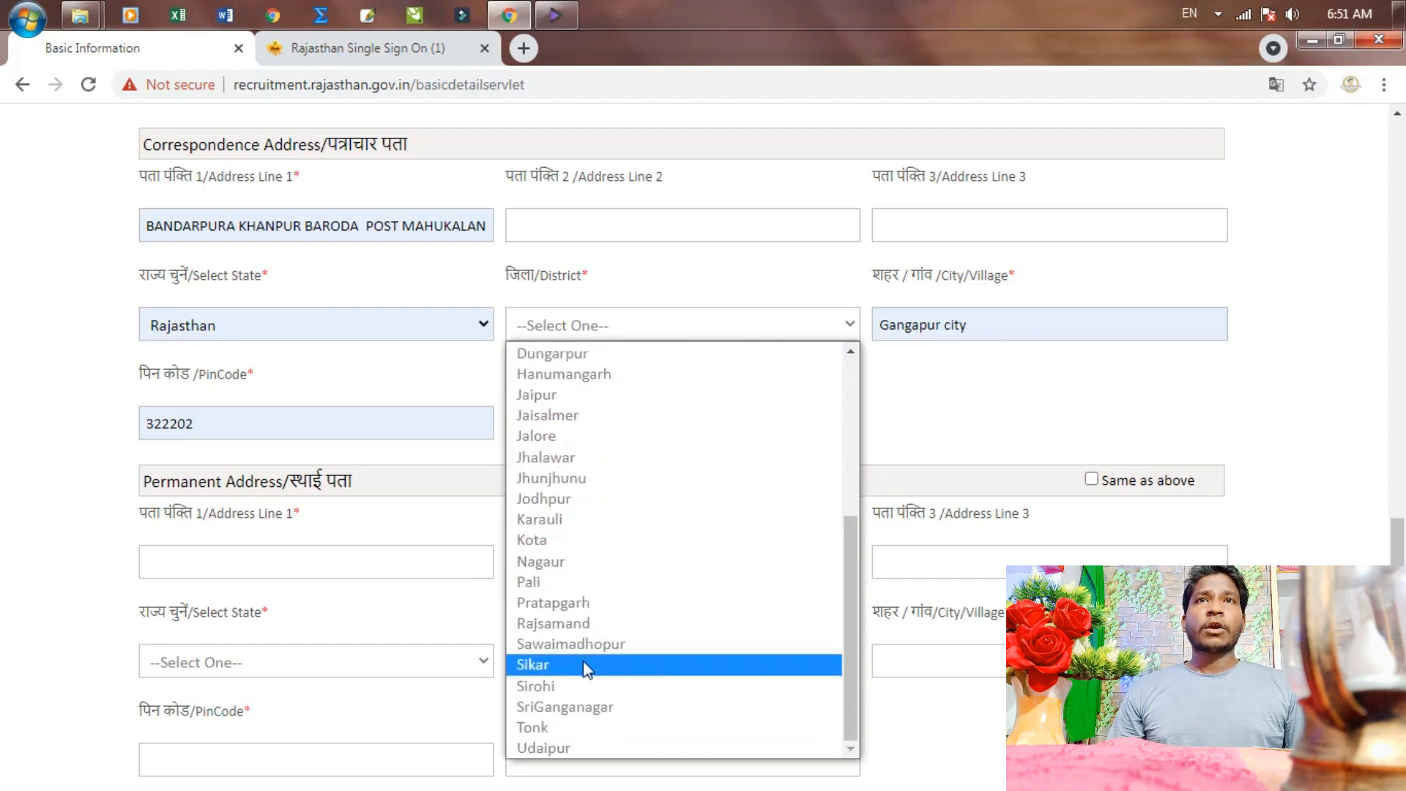
{"action": "left_click", "coordinate": [579, 643]}
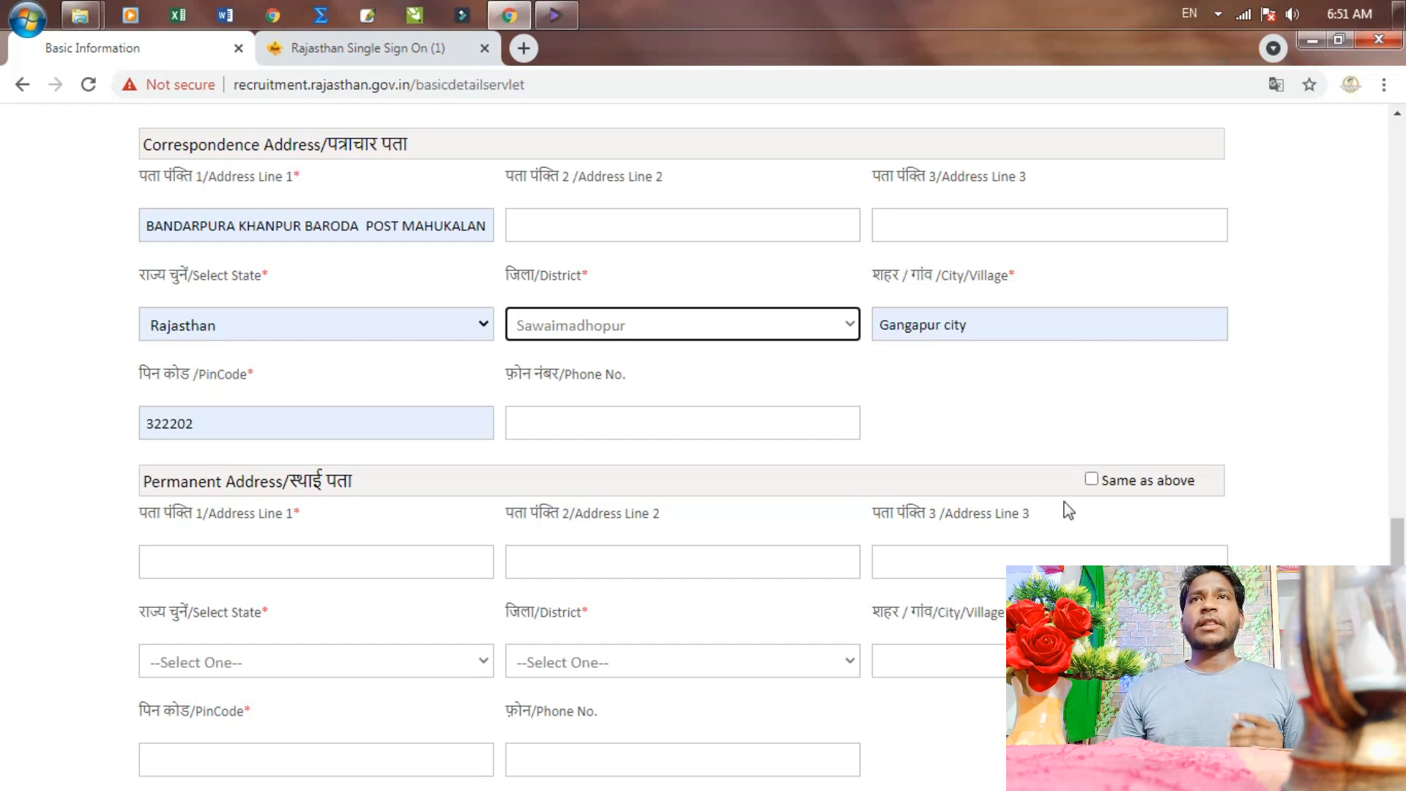
{"action": "scroll", "coordinate": [1070, 505], "scroll_direction": "down", "scroll_amount": 1}
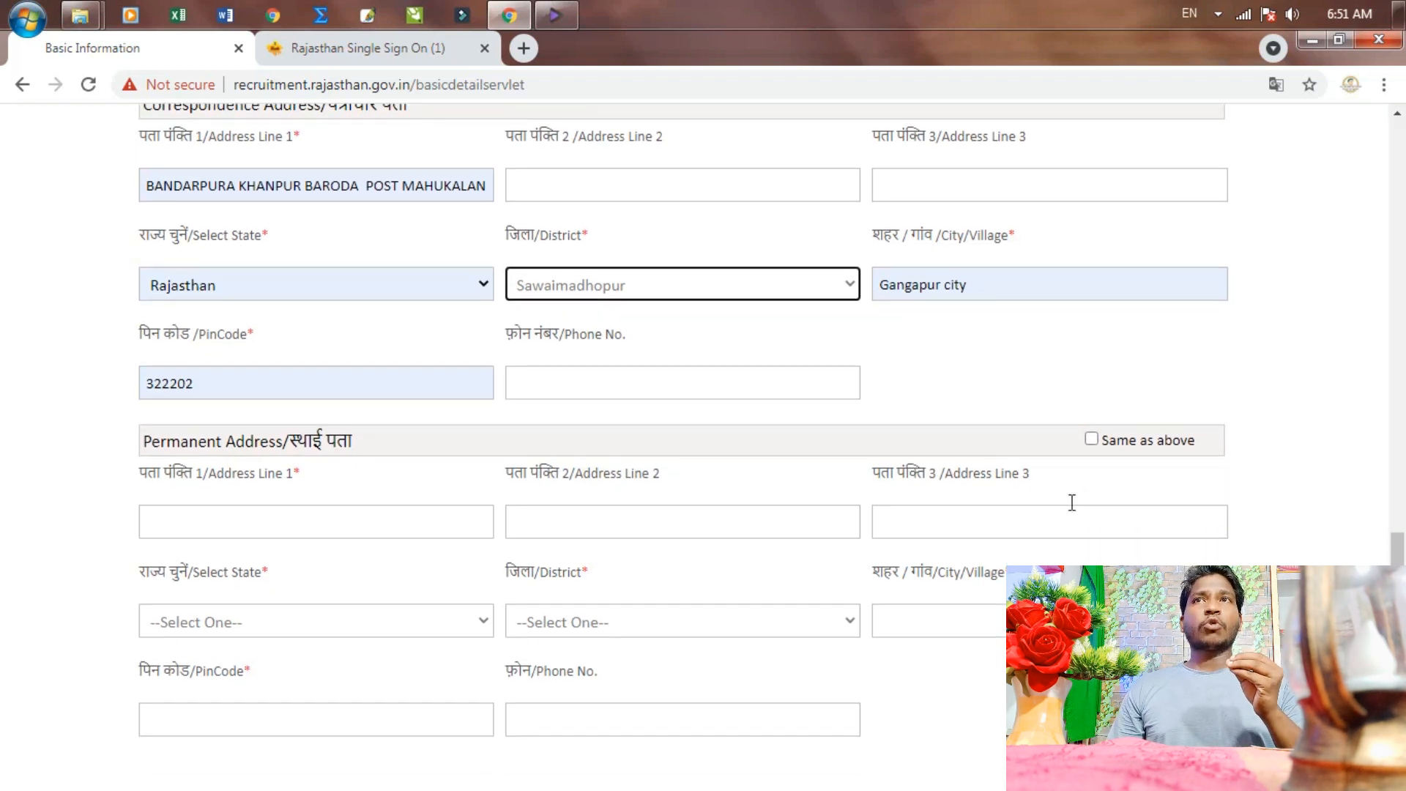
Tick 'Same as above' to copy the correspondence address into the permanent address
{"action": "left_click", "coordinate": [1091, 439]}
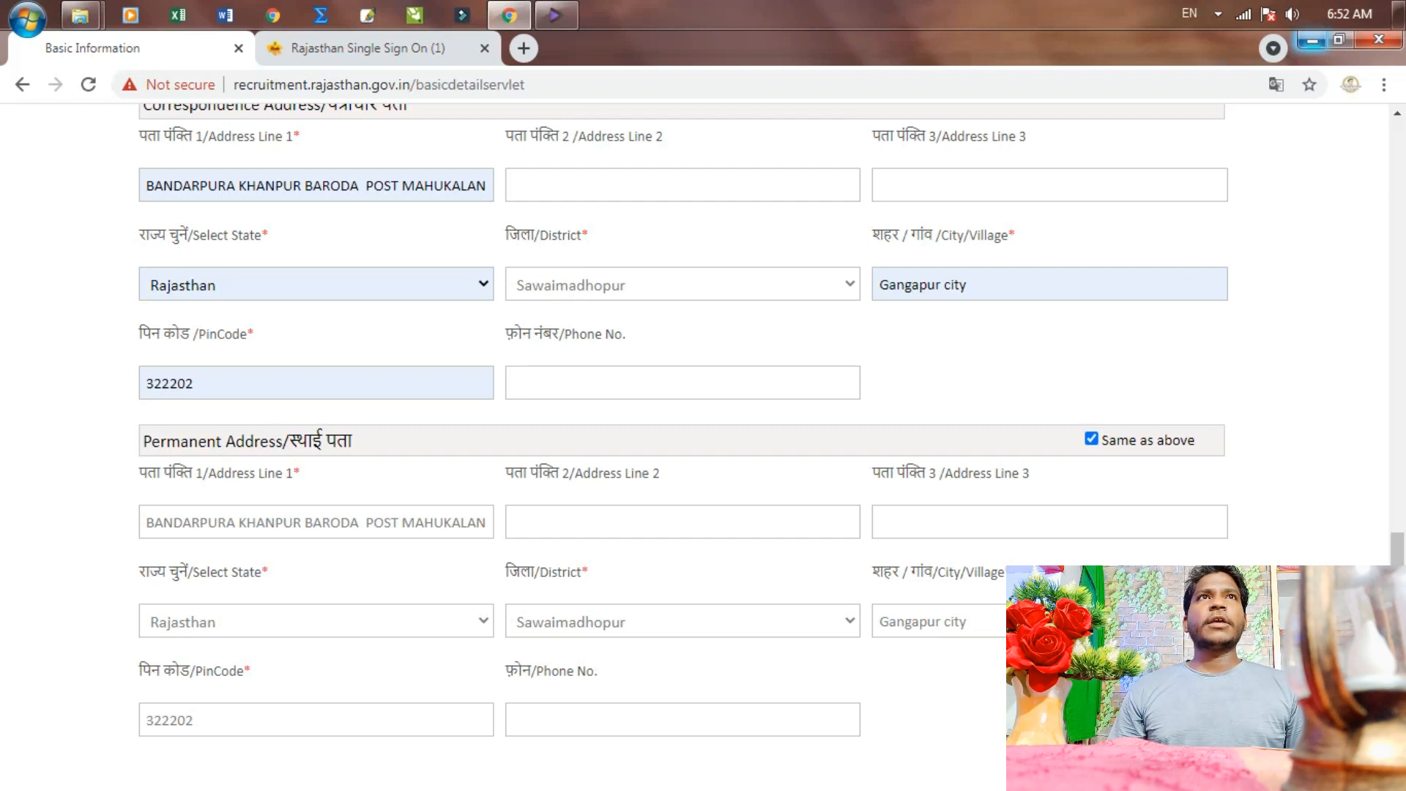
{"action": "left_click", "coordinate": [1337, 37]}
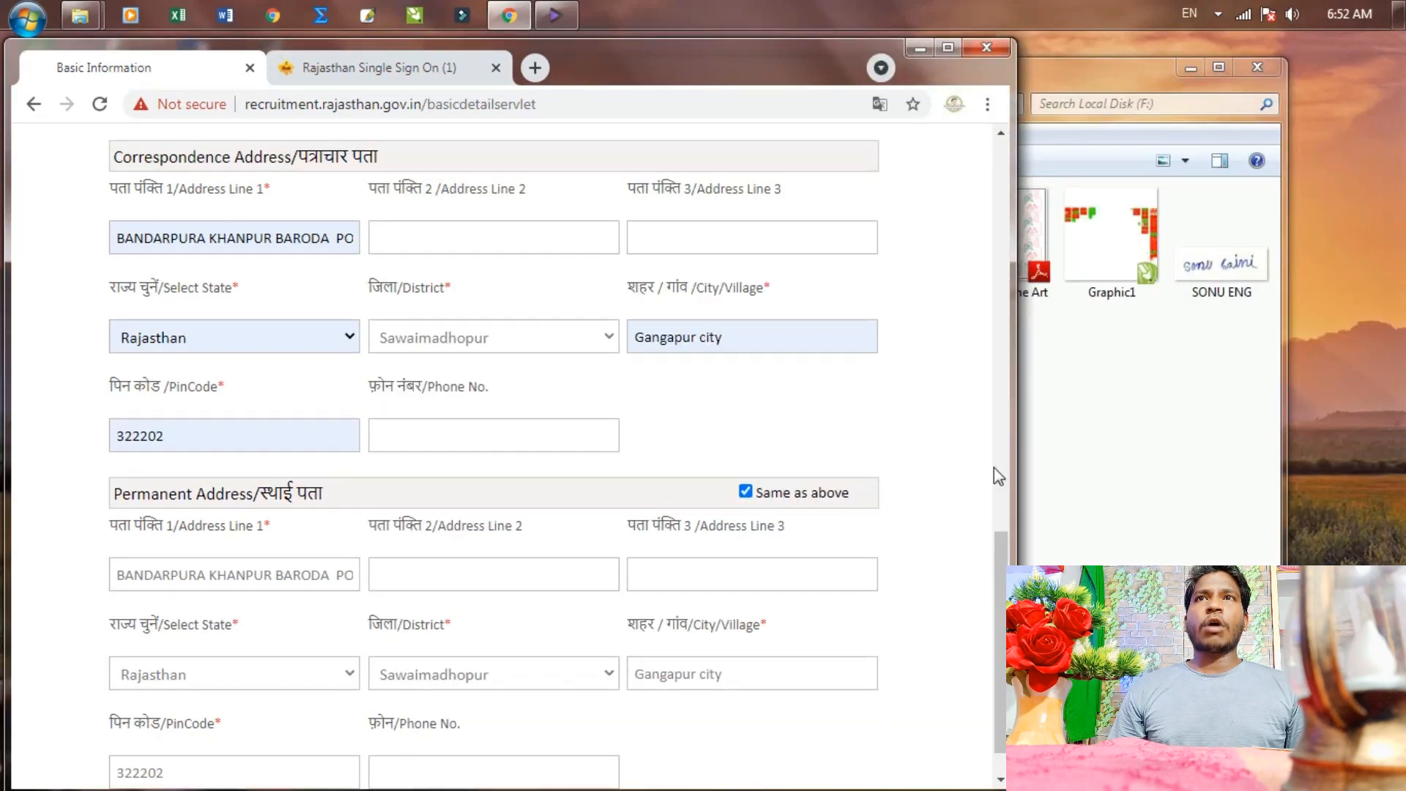
{"action": "scroll", "coordinate": [989, 556], "scroll_direction": "down", "scroll_amount": 1}
Submit Basic Details, confirming the mobile number and e-mail are correct
{"action": "left_click", "coordinate": [851, 774]}
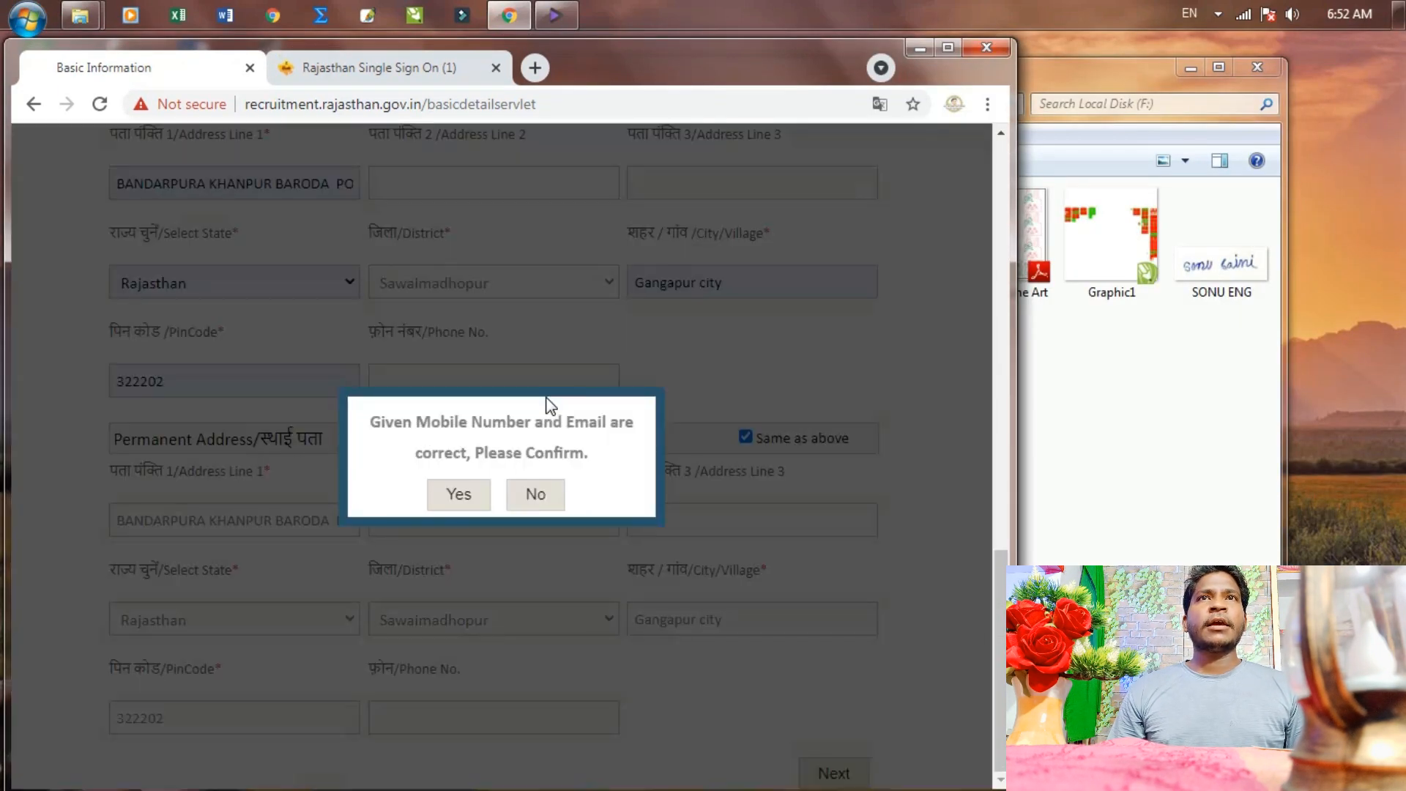
{"action": "left_click", "coordinate": [460, 497]}
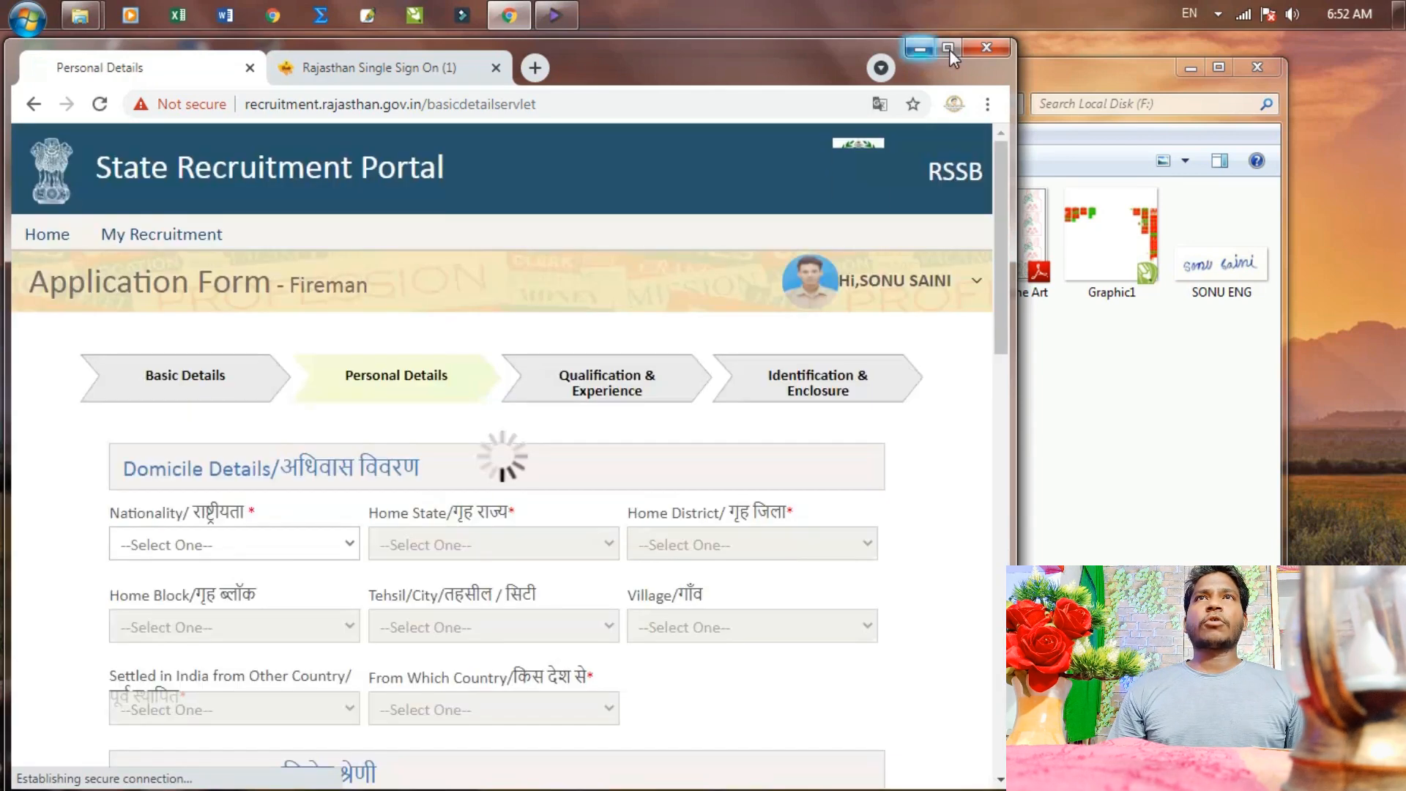
{"action": "left_click", "coordinate": [949, 50]}
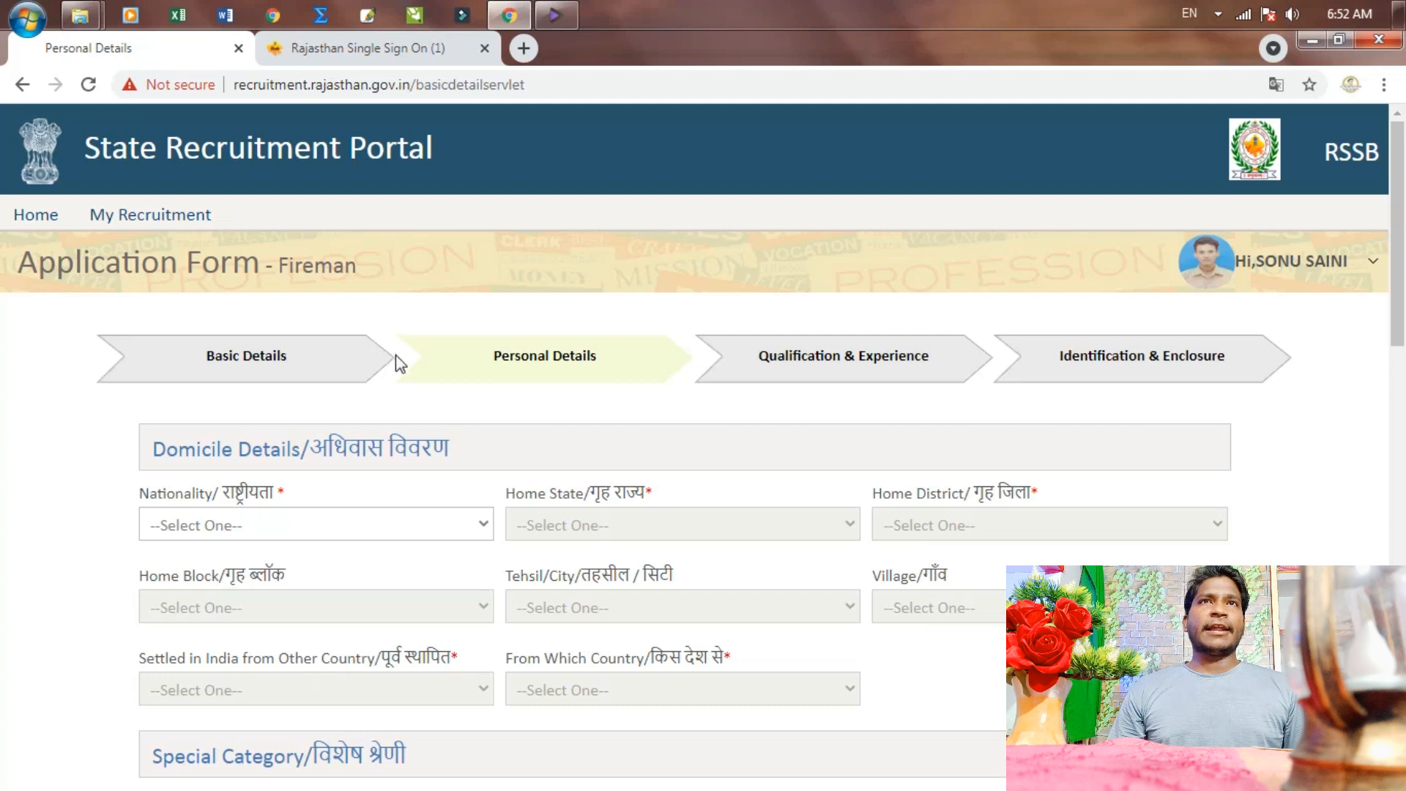
{"action": "scroll", "coordinate": [399, 380], "scroll_direction": "down", "scroll_amount": 1}
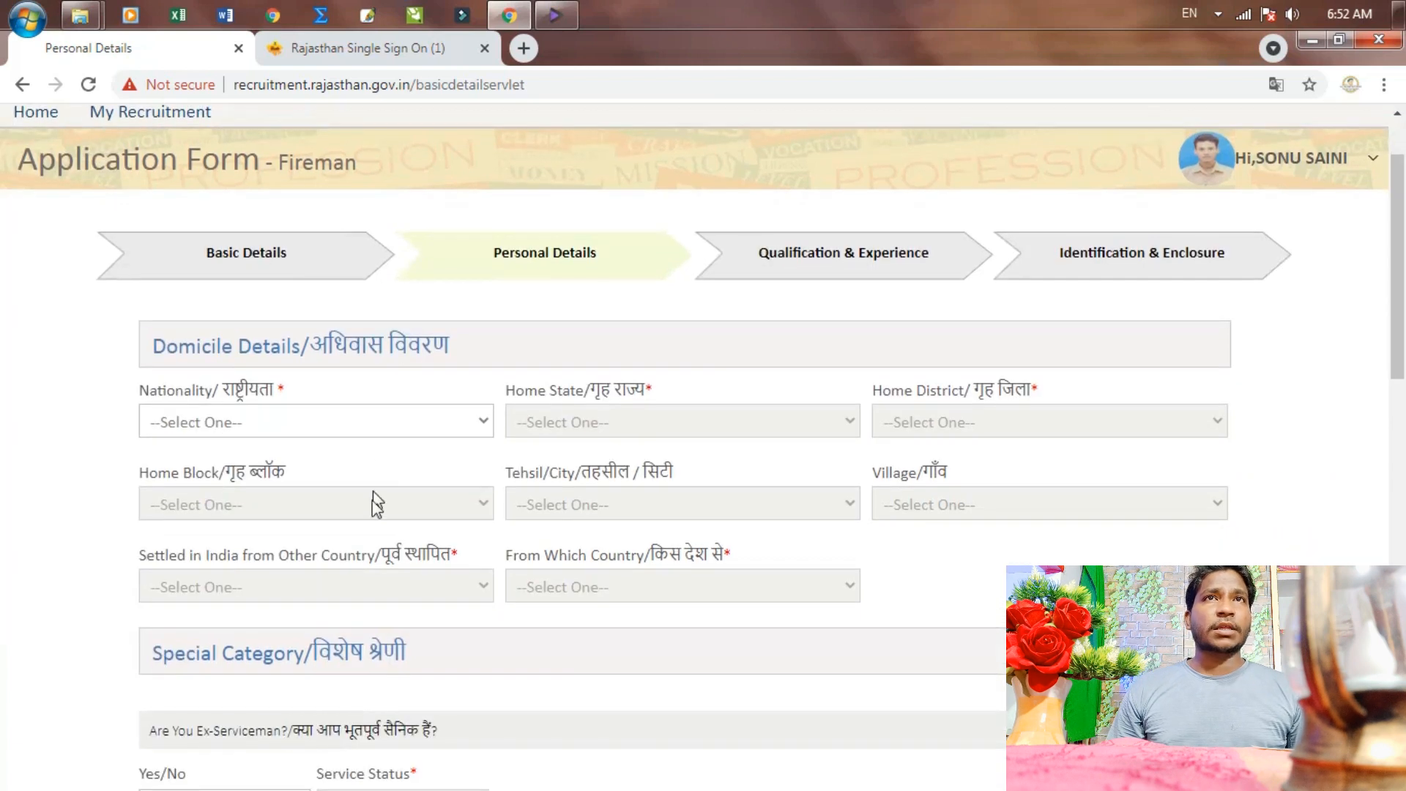
Set domicile nationality Indian, home state Rajasthan and home district Sawaimadhopur
{"action": "left_click", "coordinate": [398, 432]}
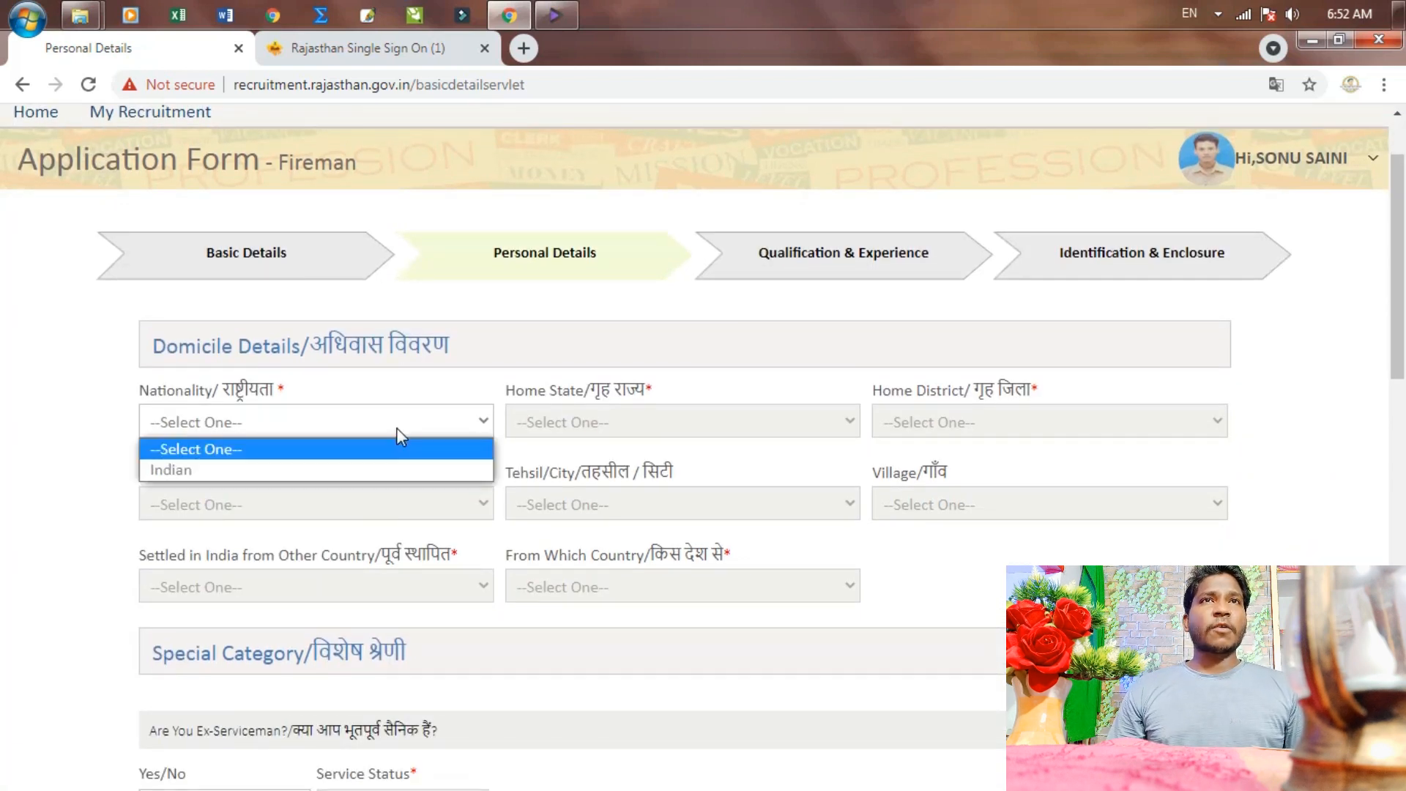
{"action": "left_click", "coordinate": [207, 471]}
{"action": "left_click", "coordinate": [601, 432]}
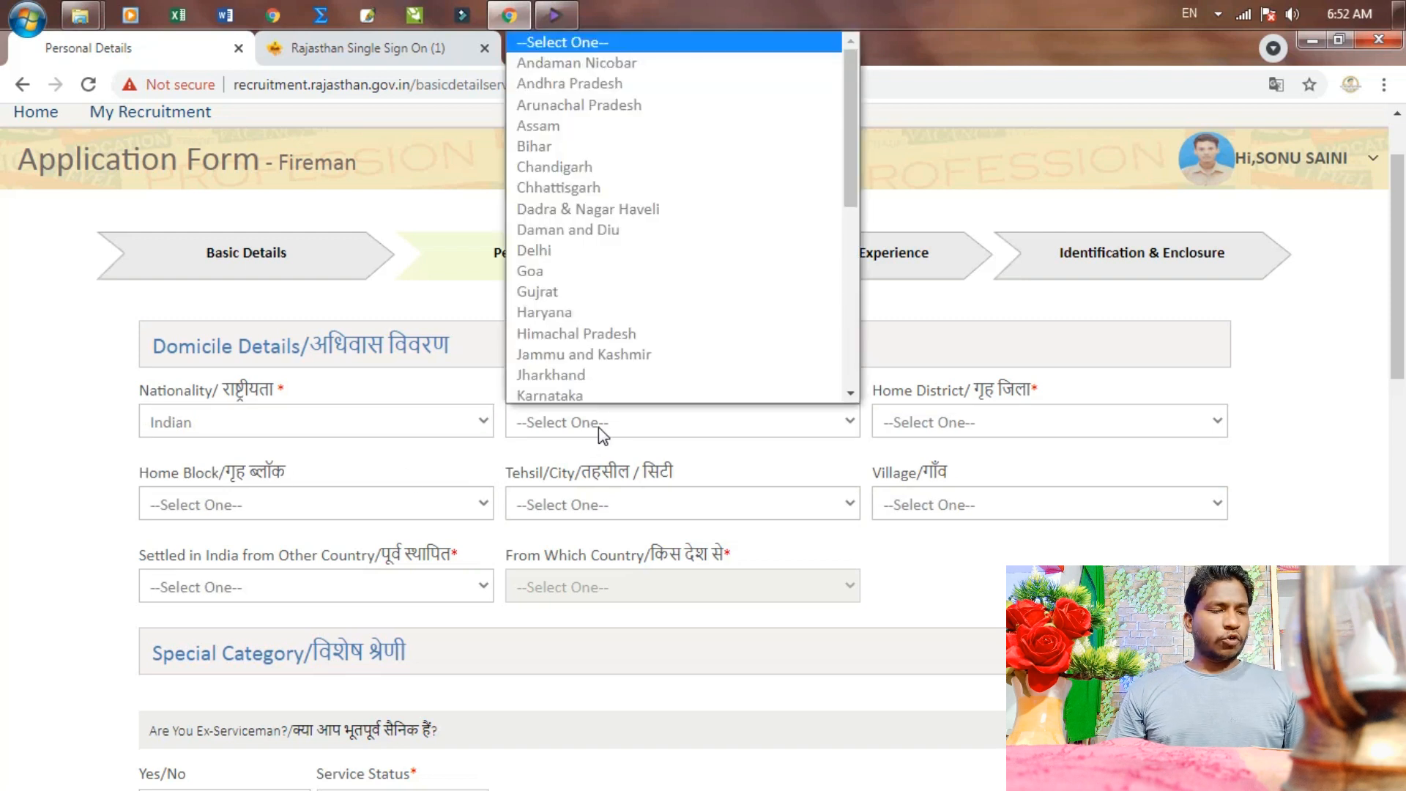
{"action": "scroll", "coordinate": [630, 393], "scroll_direction": "down", "scroll_amount": 2}
{"action": "scroll", "coordinate": [678, 205], "scroll_direction": "down", "scroll_amount": 5}
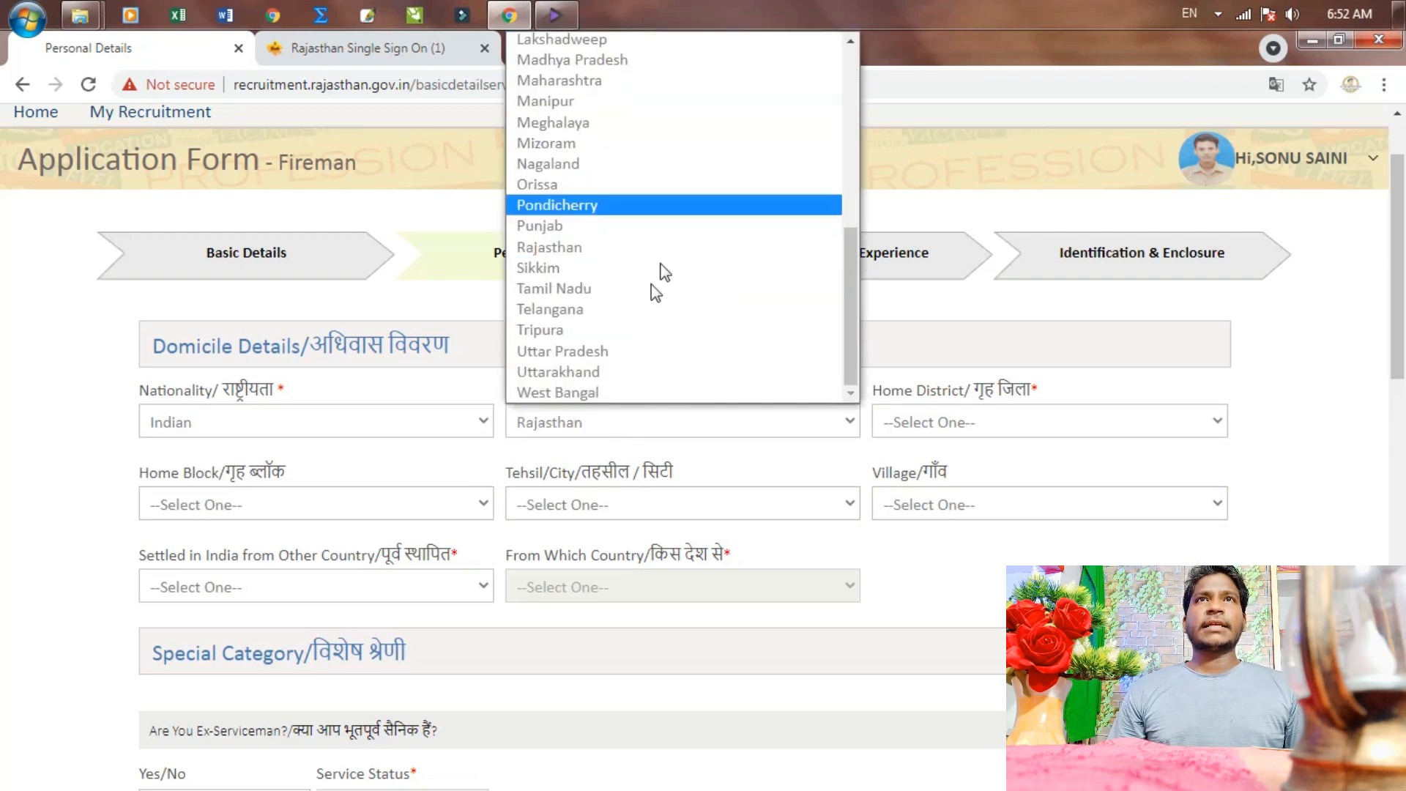
{"action": "left_click", "coordinate": [605, 246]}
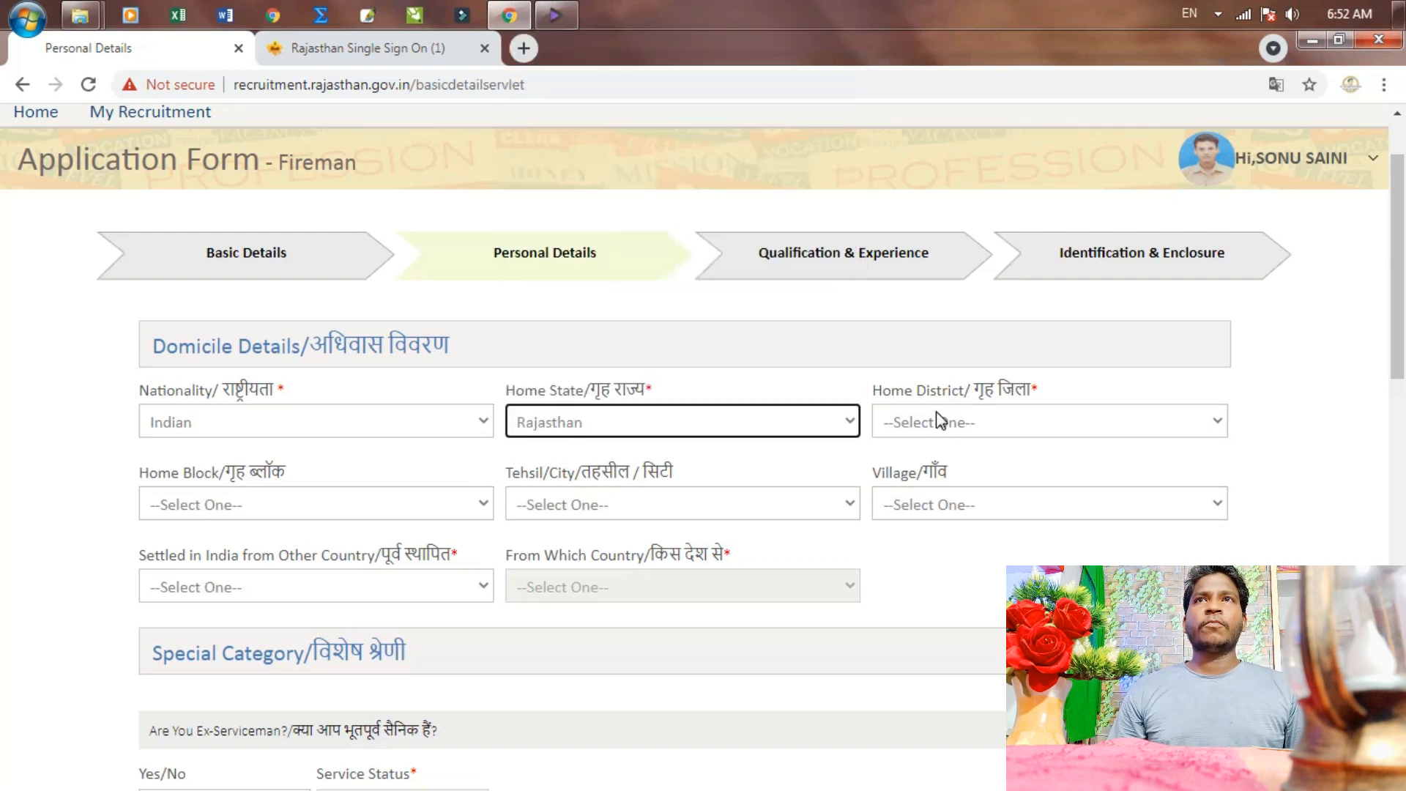
{"action": "left_click", "coordinate": [939, 419]}
{"action": "key", "text": "s"}
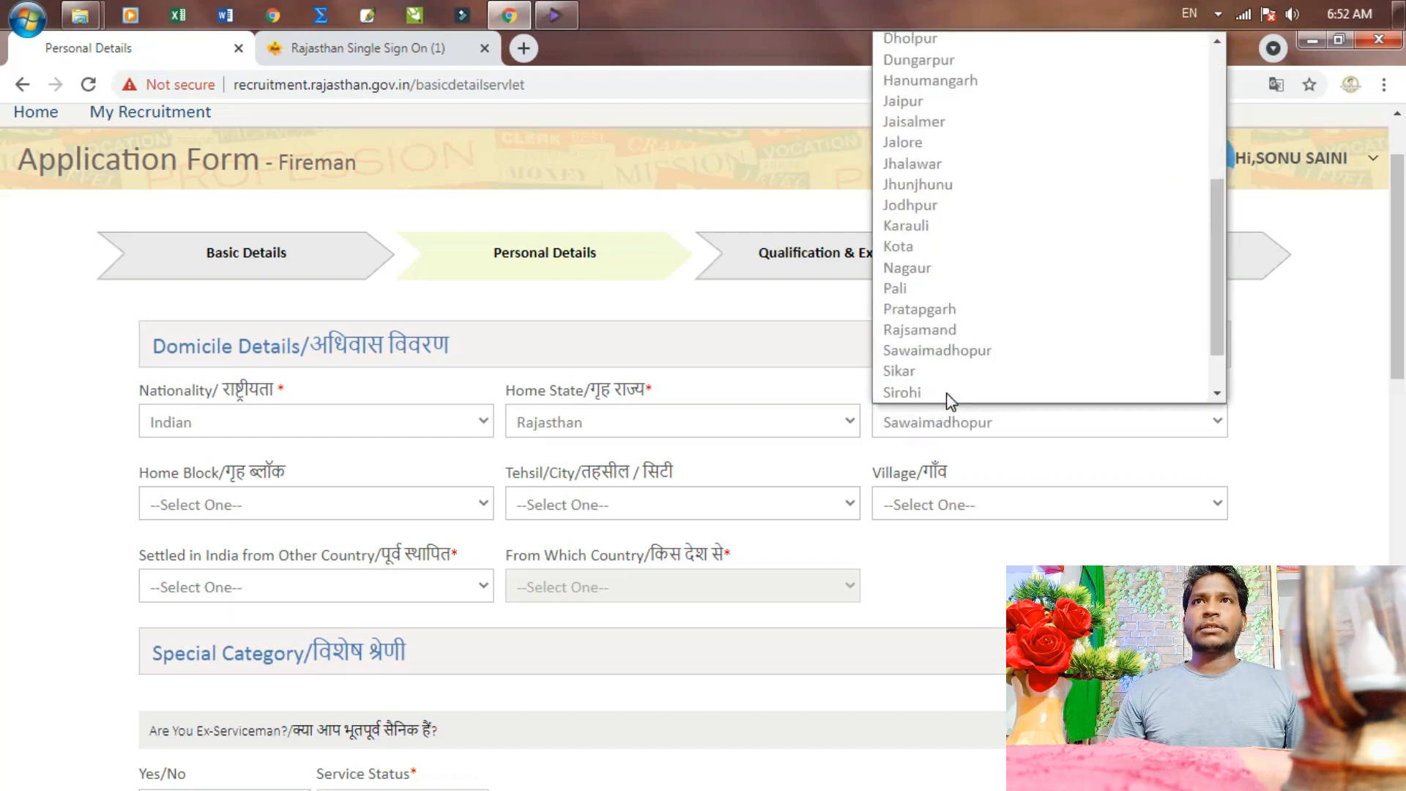
{"action": "left_click", "coordinate": [936, 313]}
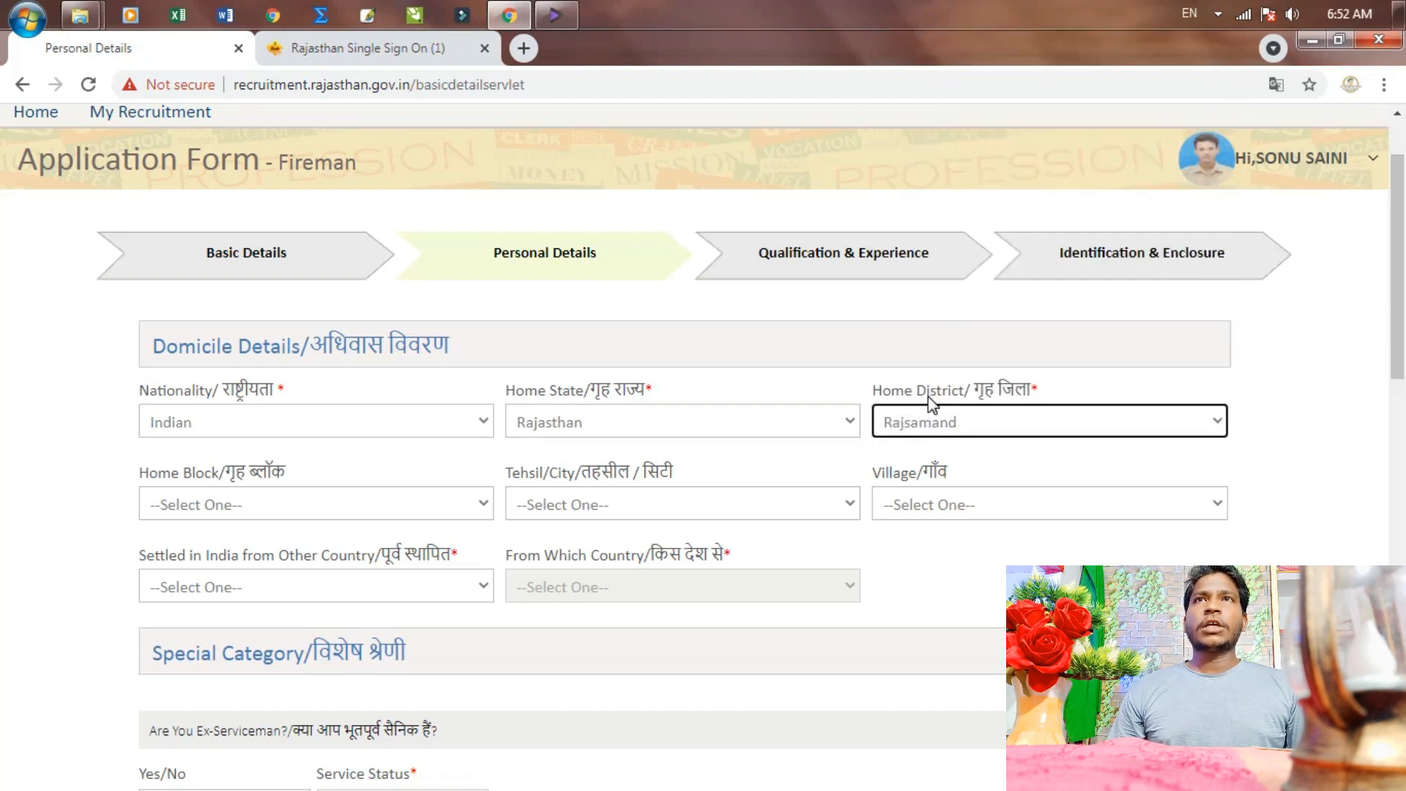
{"action": "left_click", "coordinate": [929, 417]}
{"action": "scroll", "coordinate": [932, 354], "scroll_direction": "down", "scroll_amount": 2}
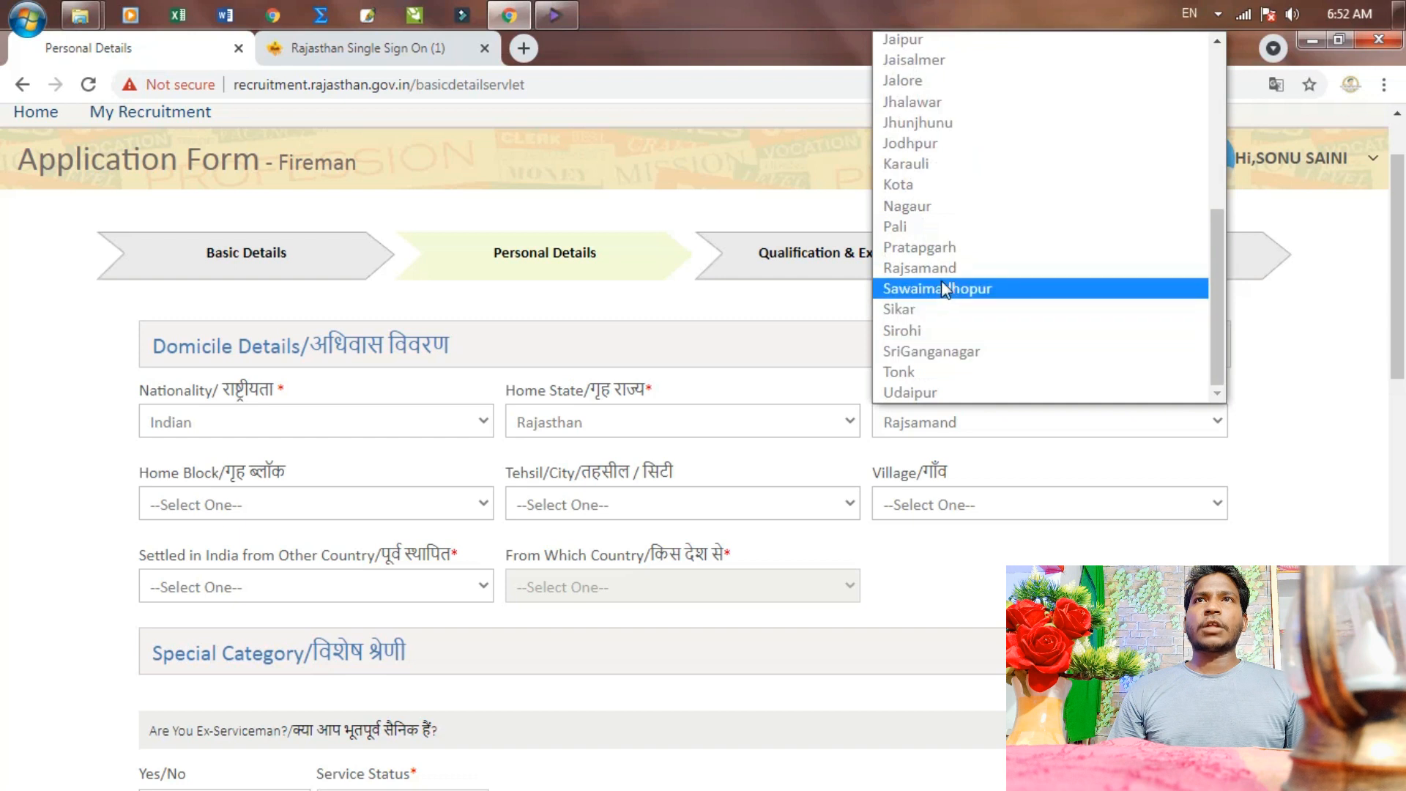
{"action": "left_click", "coordinate": [945, 289]}
Choose block and tehsil Gangapur City, village Khanpur Baroda, and No for settled abroad
{"action": "left_click", "coordinate": [266, 503]}
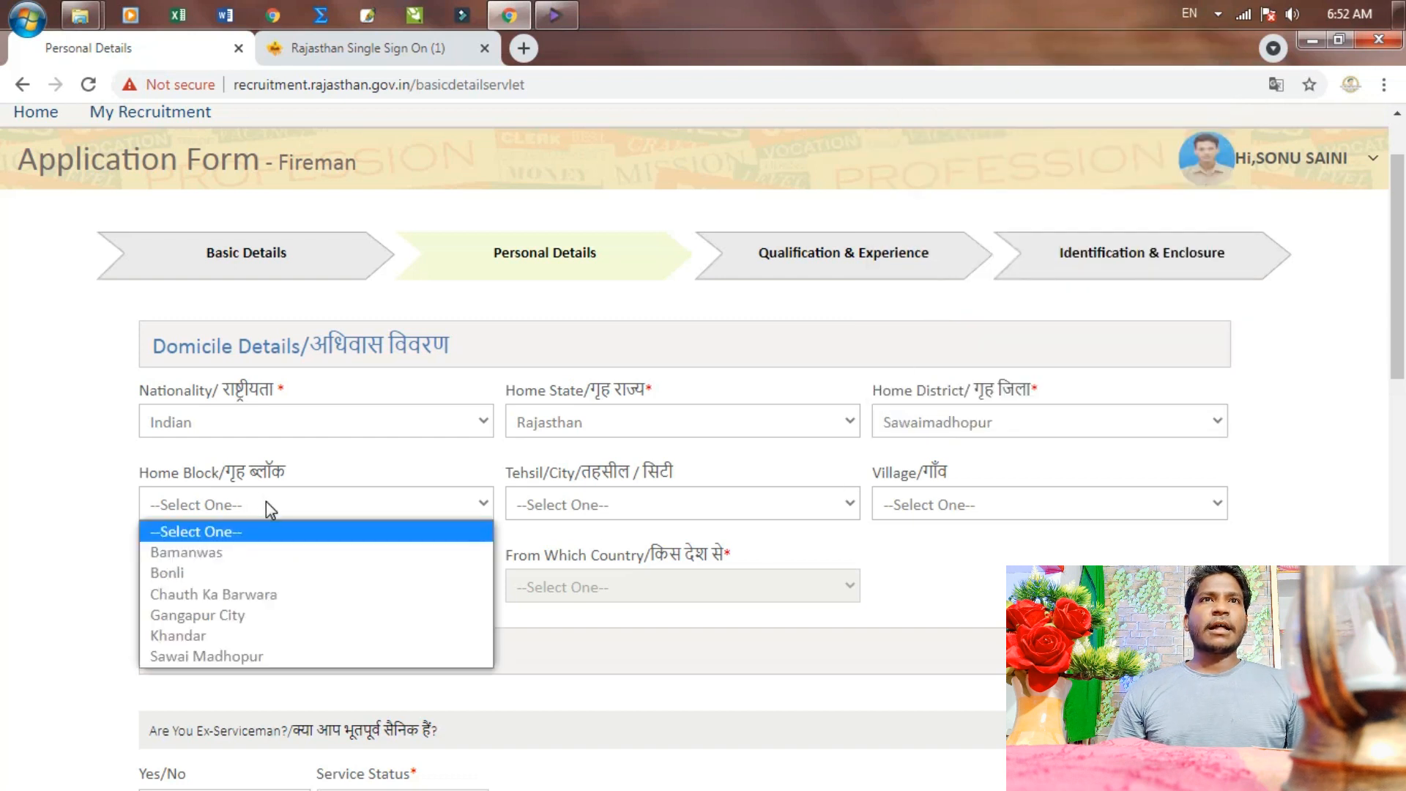
{"action": "left_click", "coordinate": [205, 619]}
{"action": "left_click", "coordinate": [599, 504]}
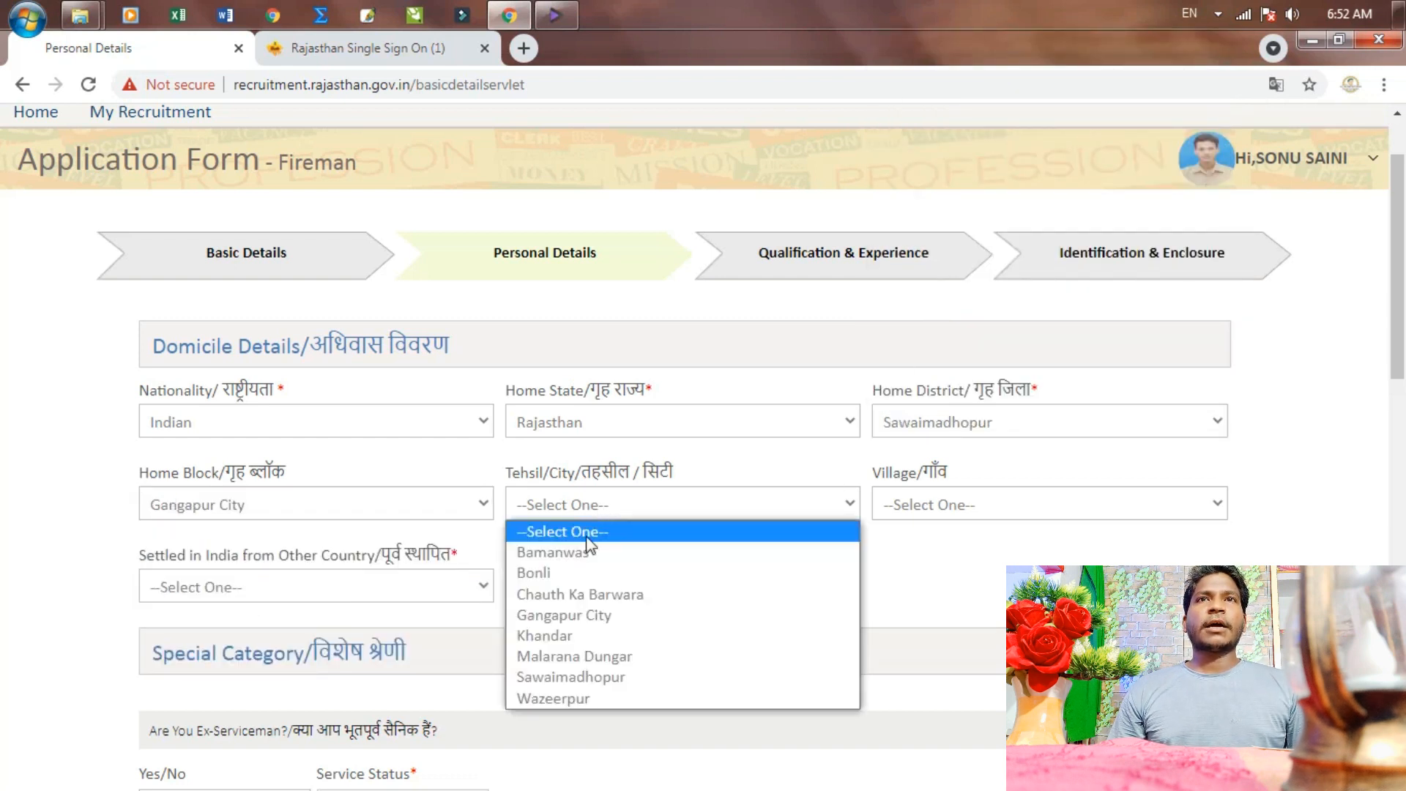
{"action": "left_click", "coordinate": [568, 616]}
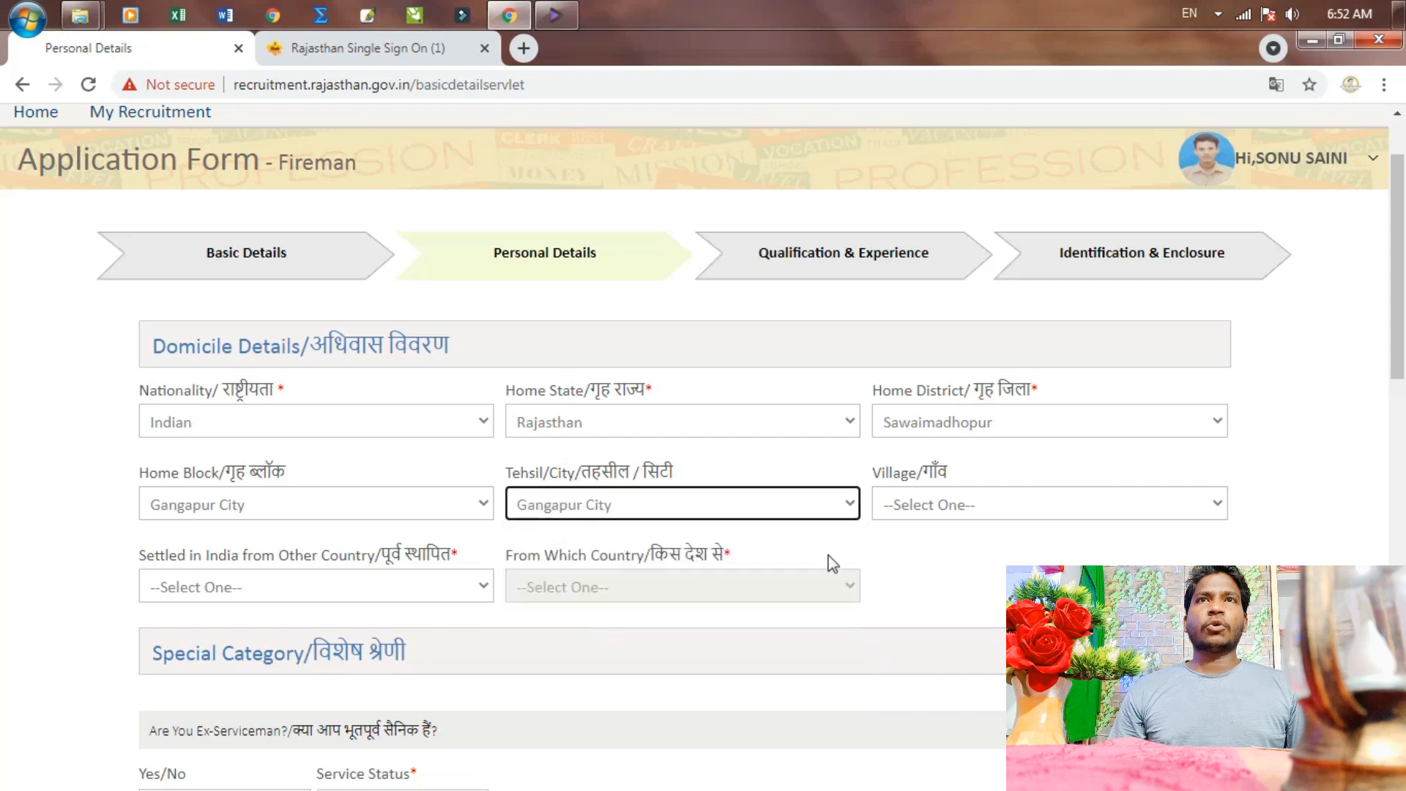
{"action": "left_click", "coordinate": [954, 504]}
{"action": "key", "text": "Down"}
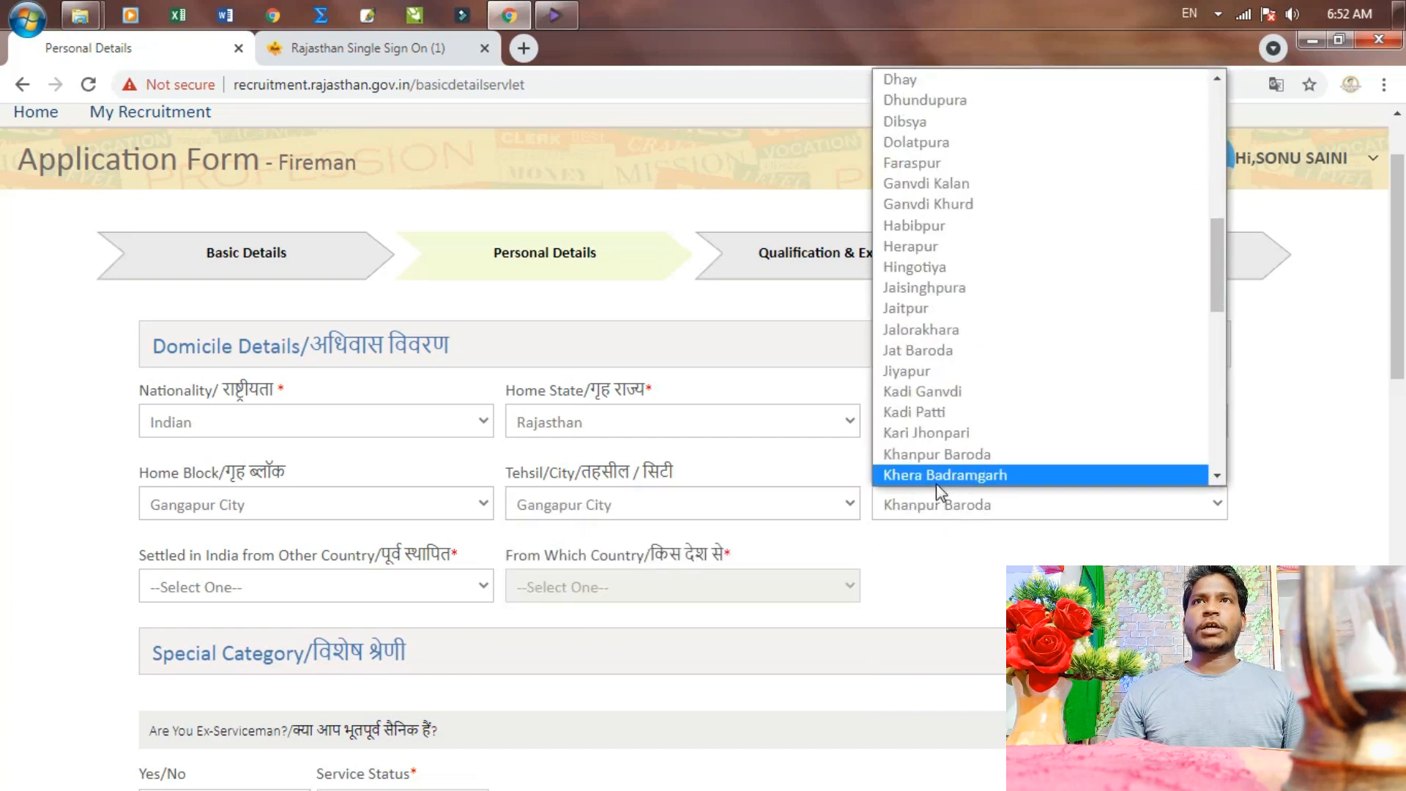
{"action": "left_click", "coordinate": [938, 461]}
{"action": "left_click", "coordinate": [395, 585]}
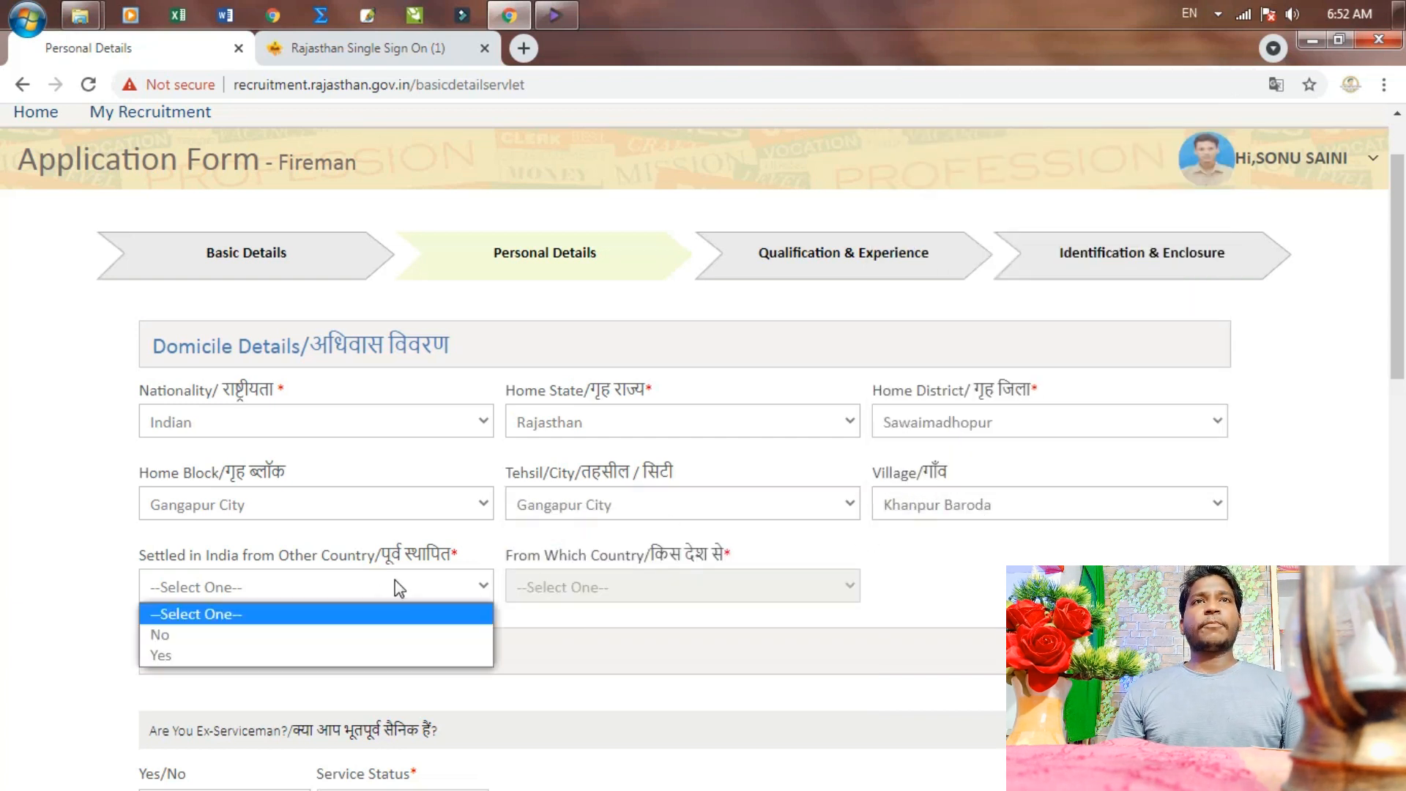
{"action": "left_click", "coordinate": [258, 635]}
Answer No to ex-serviceman, outstanding sportsperson, NCC cadet instructor and ex-prisoner
{"action": "scroll", "coordinate": [639, 604], "scroll_direction": "down", "scroll_amount": 4}
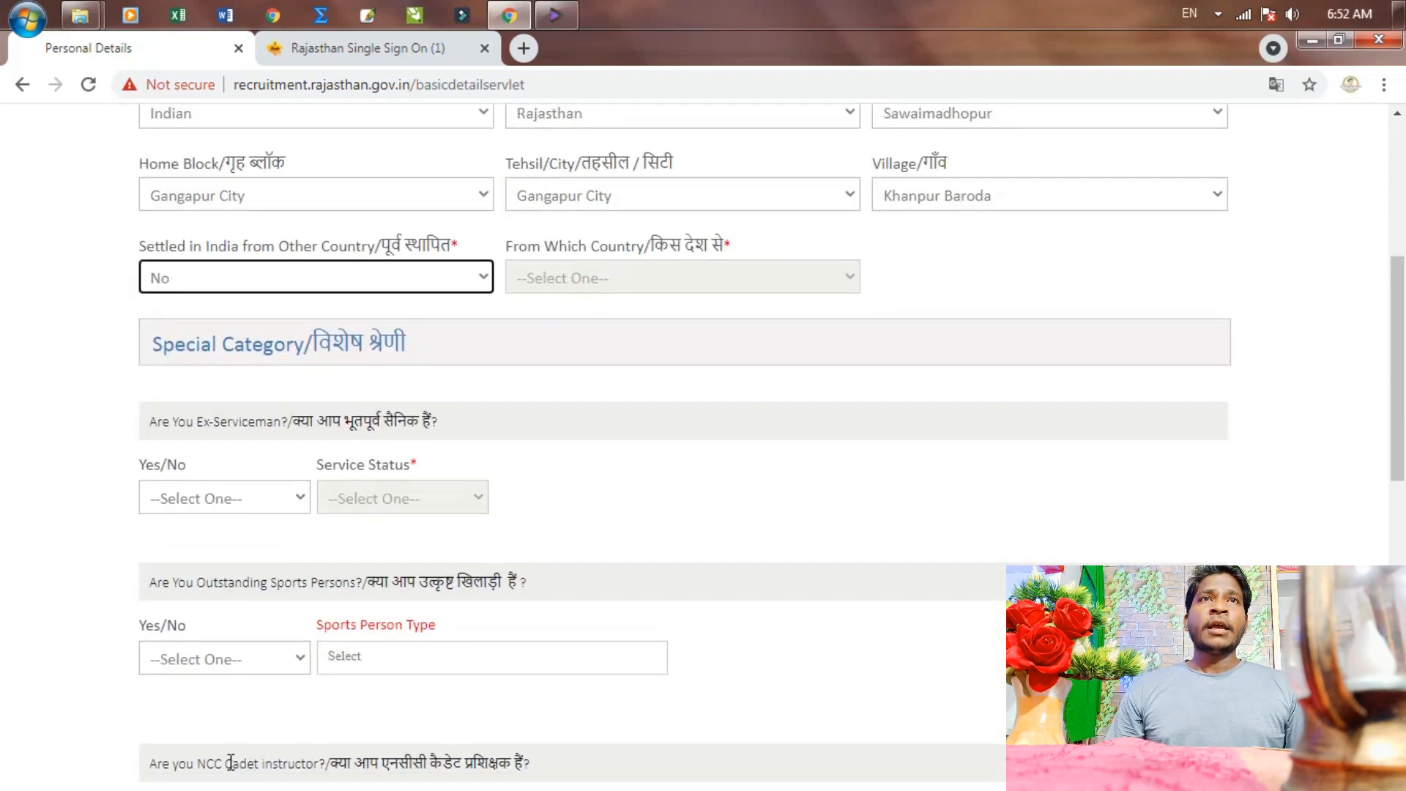
{"action": "left_click", "coordinate": [261, 498]}
{"action": "left_click", "coordinate": [197, 548]}
{"action": "left_click", "coordinate": [212, 653]}
{"action": "left_click", "coordinate": [187, 705]}
{"action": "scroll", "coordinate": [202, 675], "scroll_direction": "down", "scroll_amount": 2}
{"action": "scroll", "coordinate": [202, 675], "scroll_direction": "down", "scroll_amount": 2}
{"action": "left_click", "coordinate": [226, 541]}
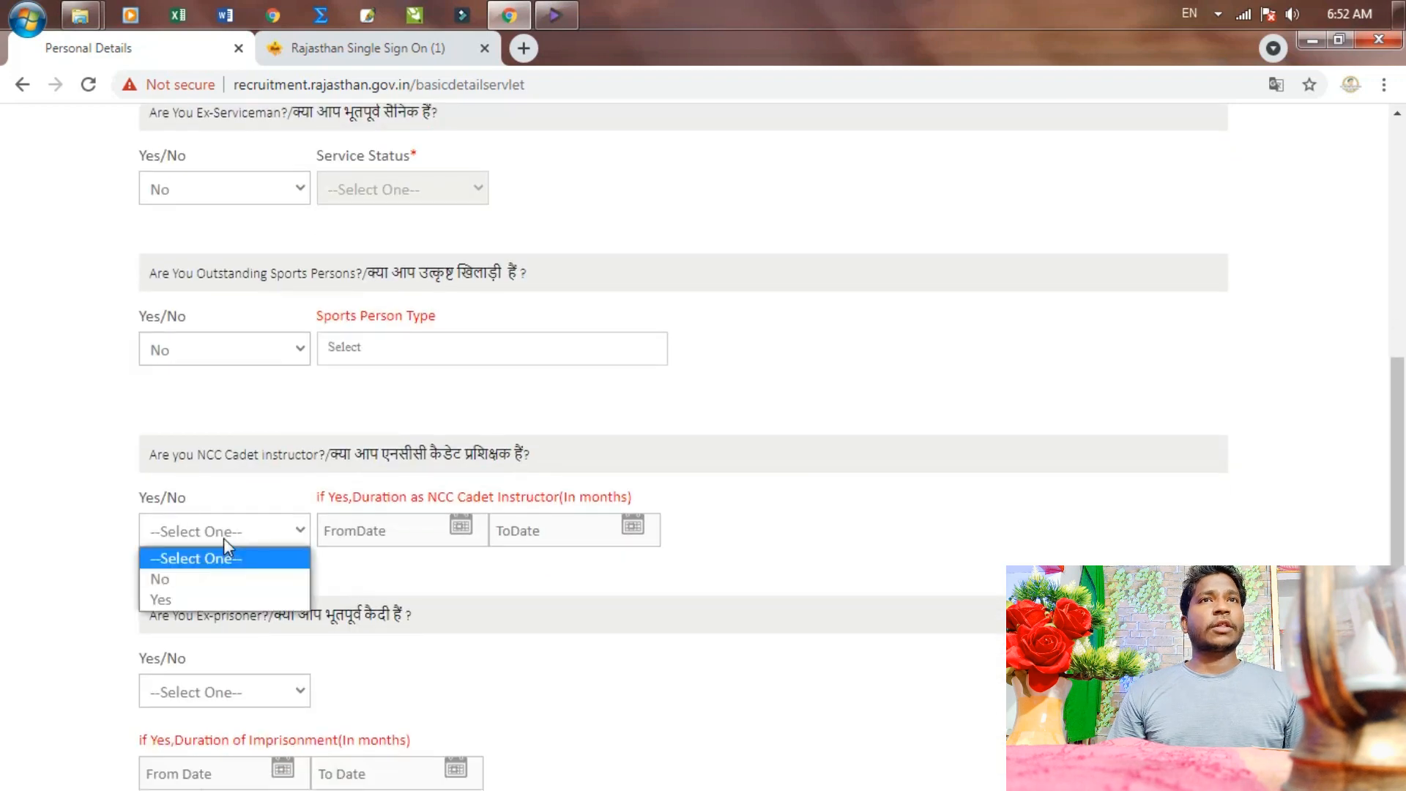
{"action": "left_click", "coordinate": [204, 578]}
{"action": "scroll", "coordinate": [207, 588], "scroll_direction": "down", "scroll_amount": 1}
{"action": "left_click", "coordinate": [254, 583]}
{"action": "left_click", "coordinate": [152, 644]}
Answer No to state government employee and confirm Yes to family income below 2.50 Lacs
{"action": "scroll", "coordinate": [240, 599], "scroll_direction": "down", "scroll_amount": 3}
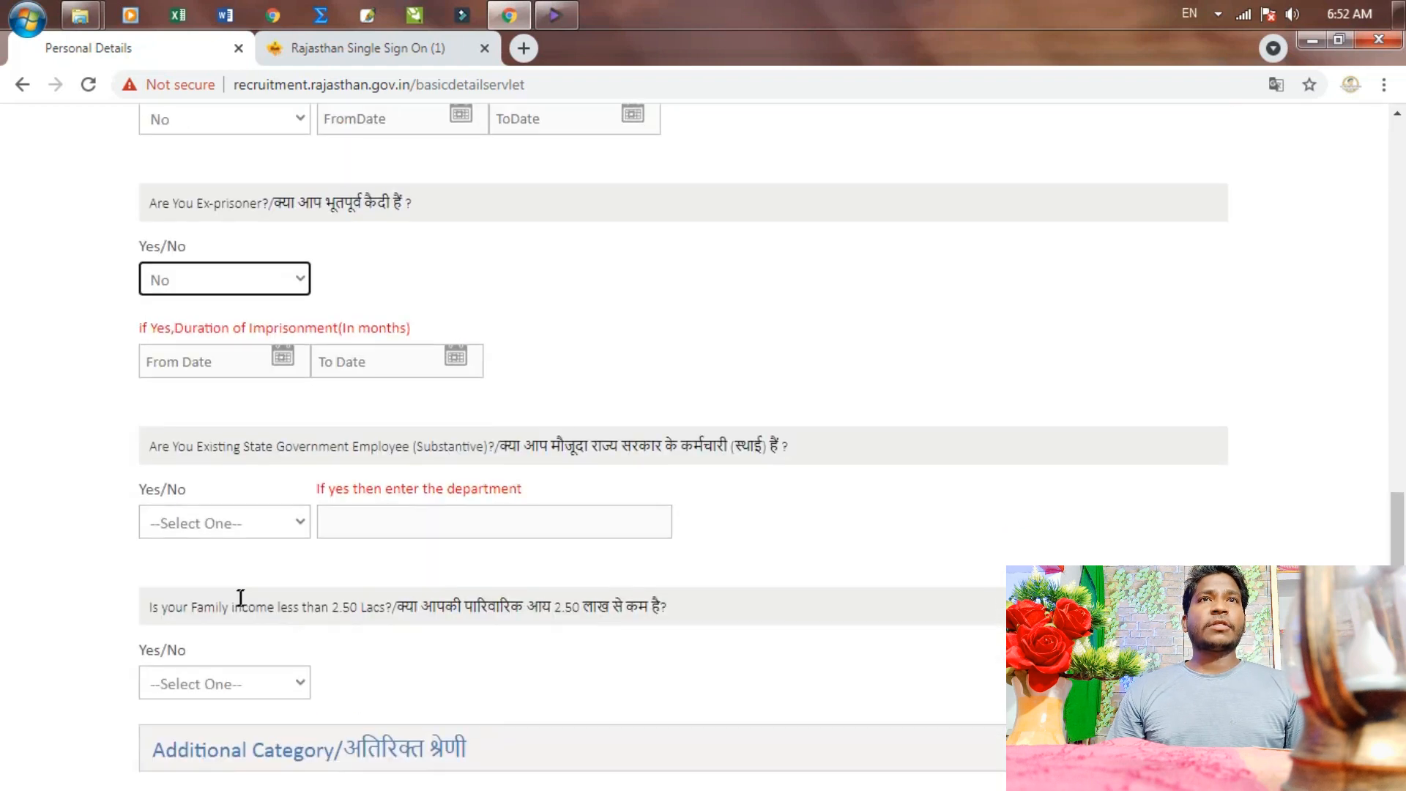
{"action": "left_click", "coordinate": [240, 529]}
{"action": "left_click", "coordinate": [203, 570]}
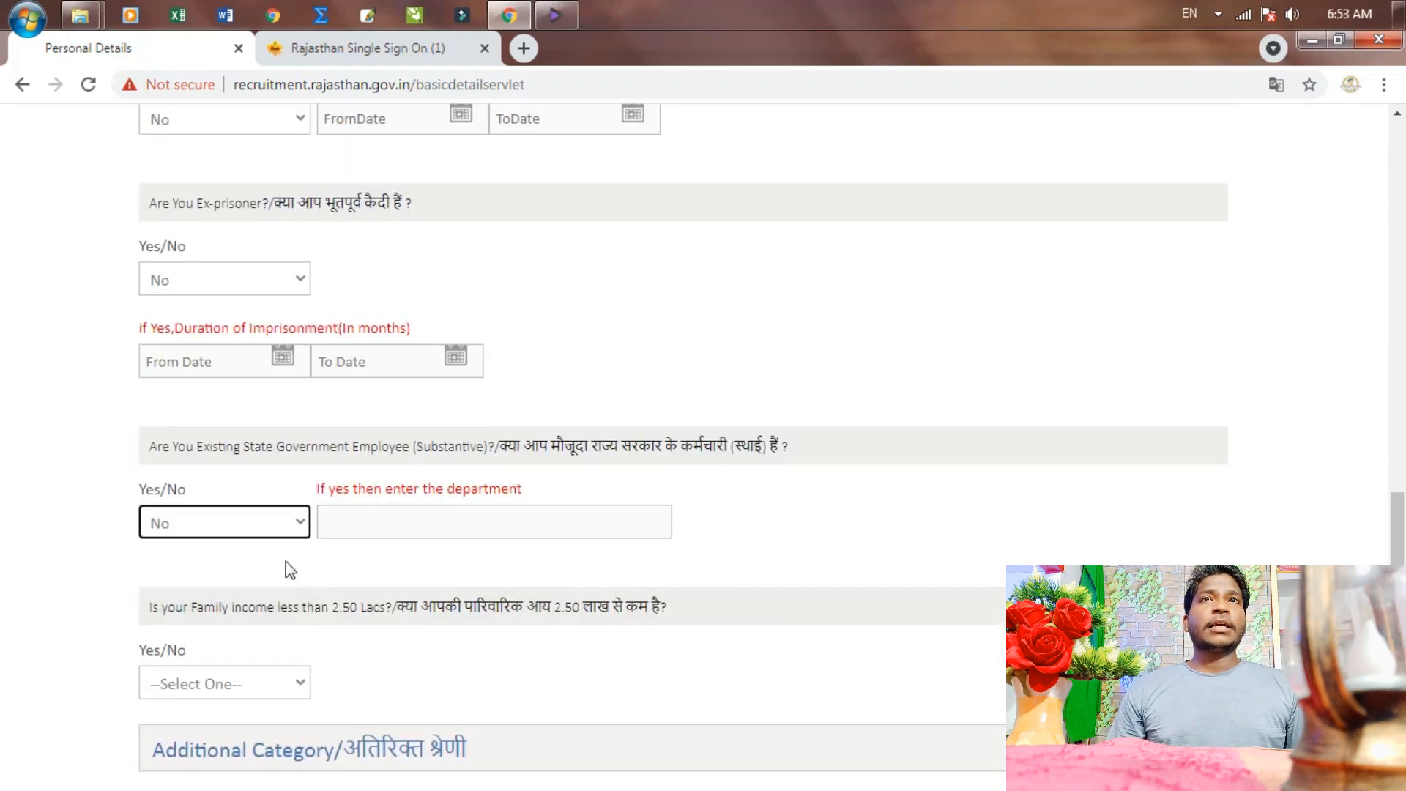
{"action": "scroll", "coordinate": [290, 570], "scroll_direction": "down", "scroll_amount": 2}
{"action": "left_click", "coordinate": [273, 512]}
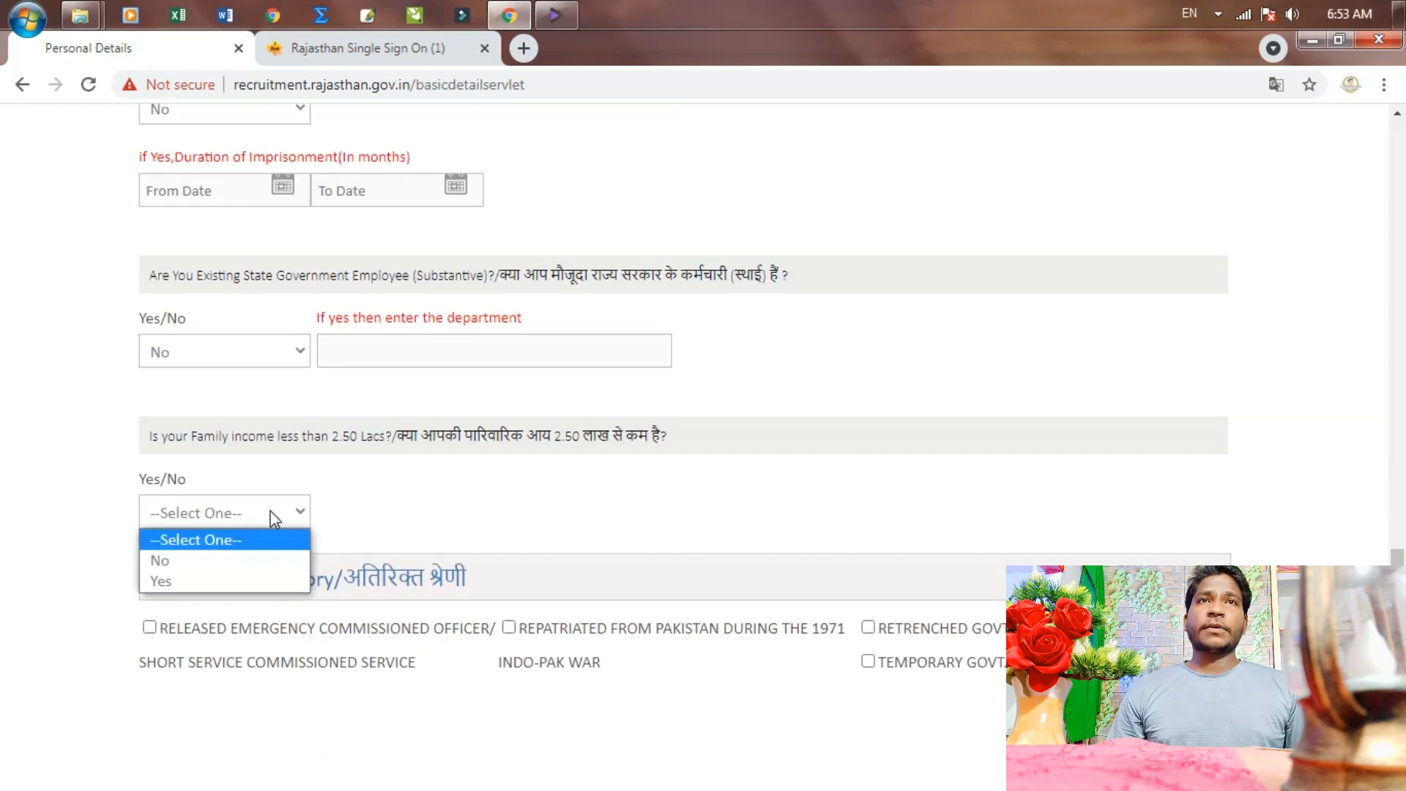
{"action": "left_click", "coordinate": [186, 586]}
{"action": "left_click", "coordinate": [689, 481]}
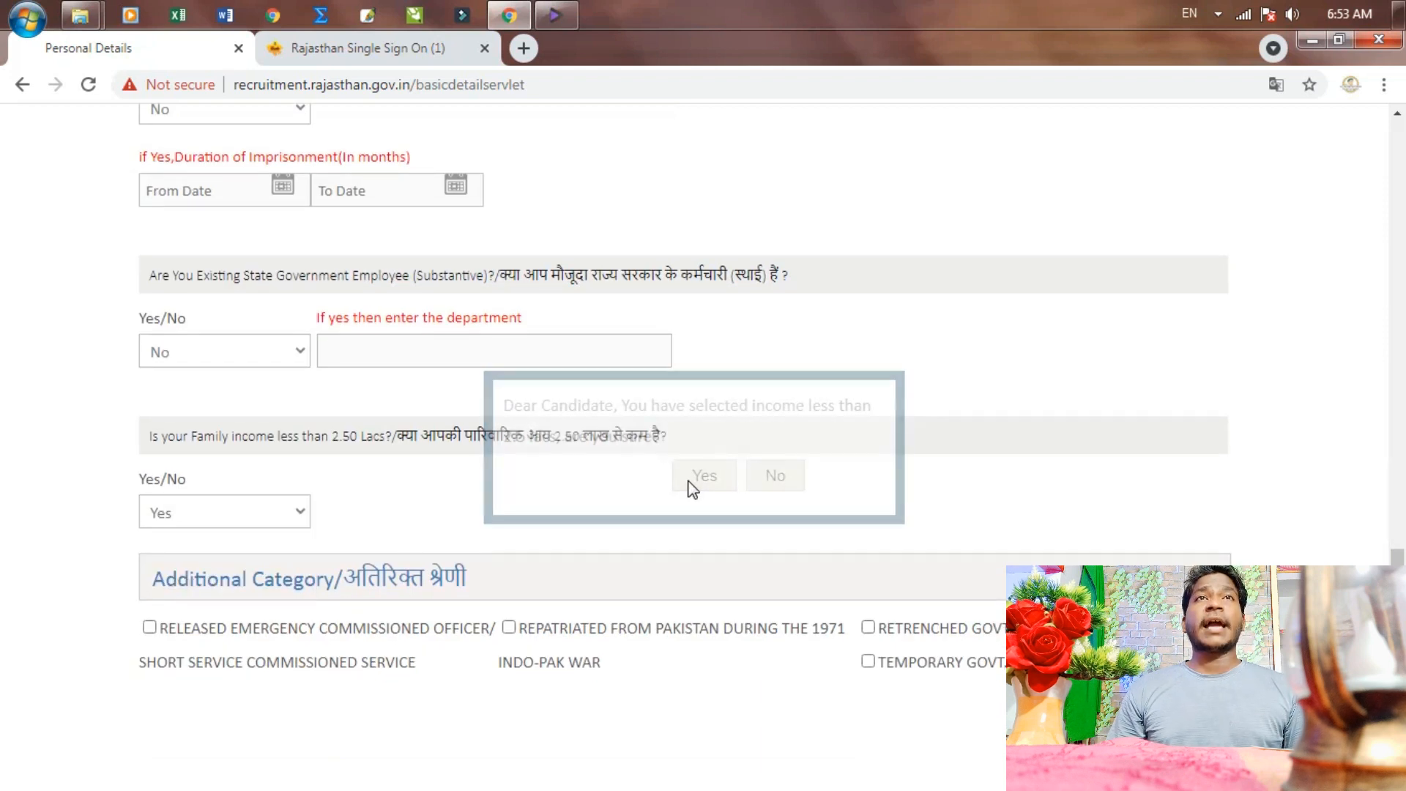
{"action": "left_click", "coordinate": [1334, 46]}
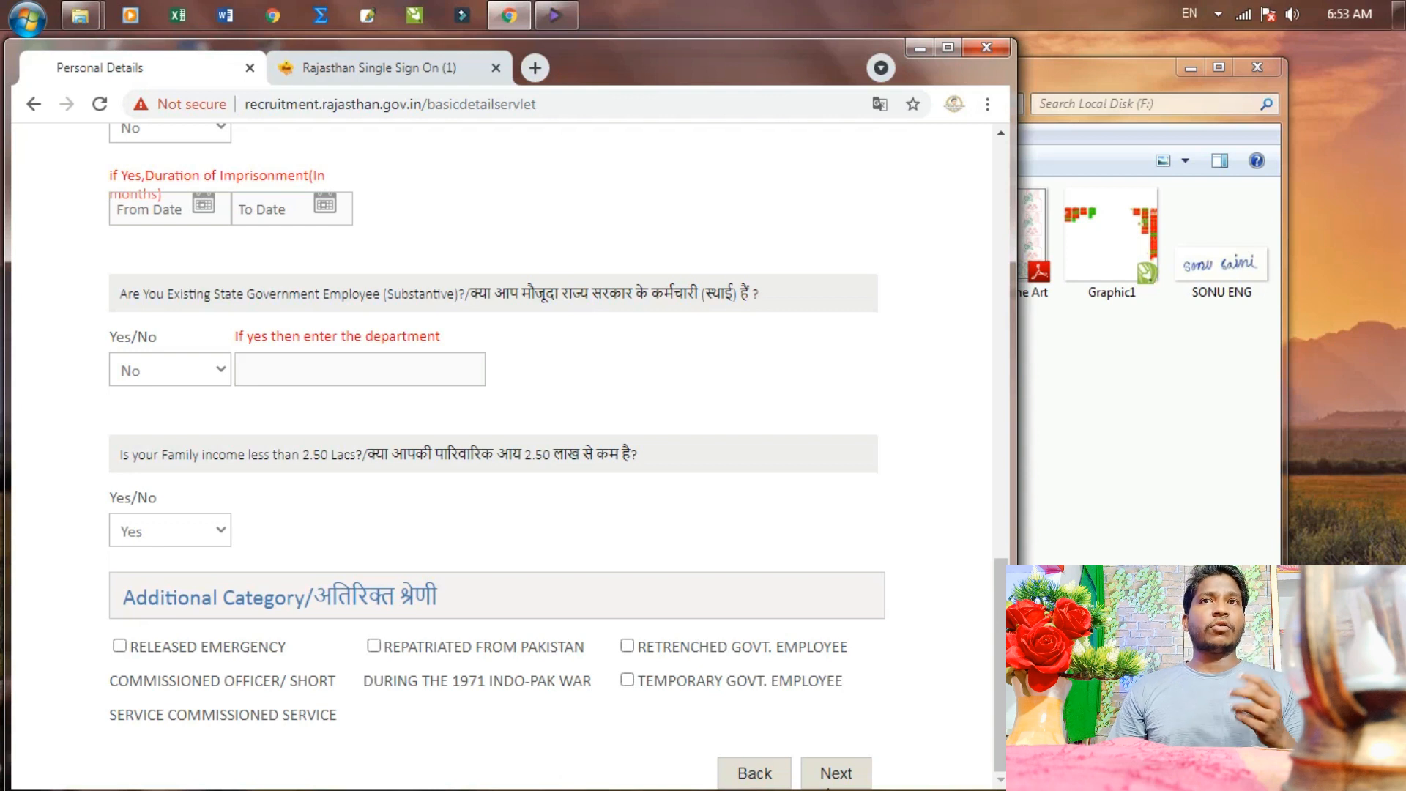
Save Personal Details, then tick the notional qualification data notice on the Qualification step
{"action": "left_click", "coordinate": [837, 775]}
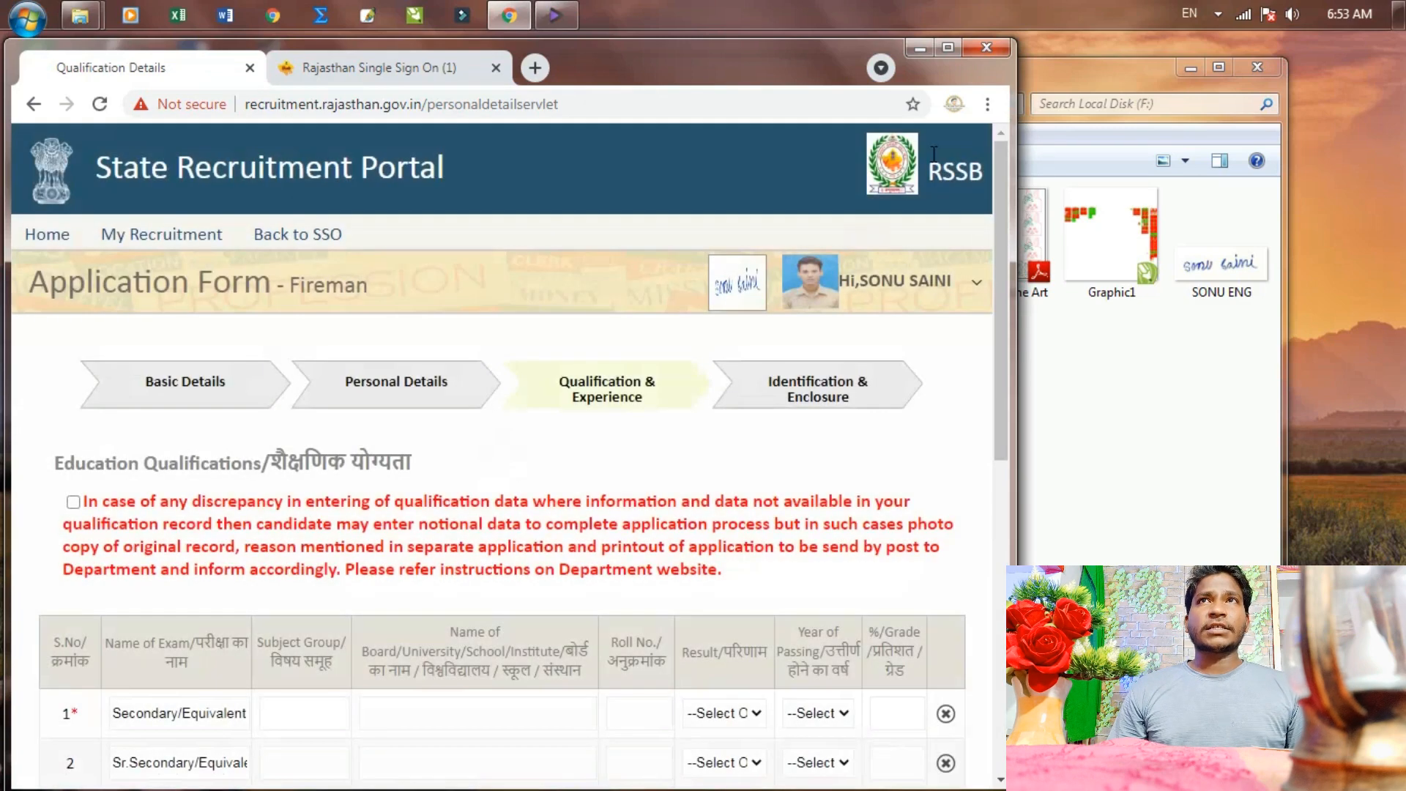
{"action": "left_click", "coordinate": [953, 46]}
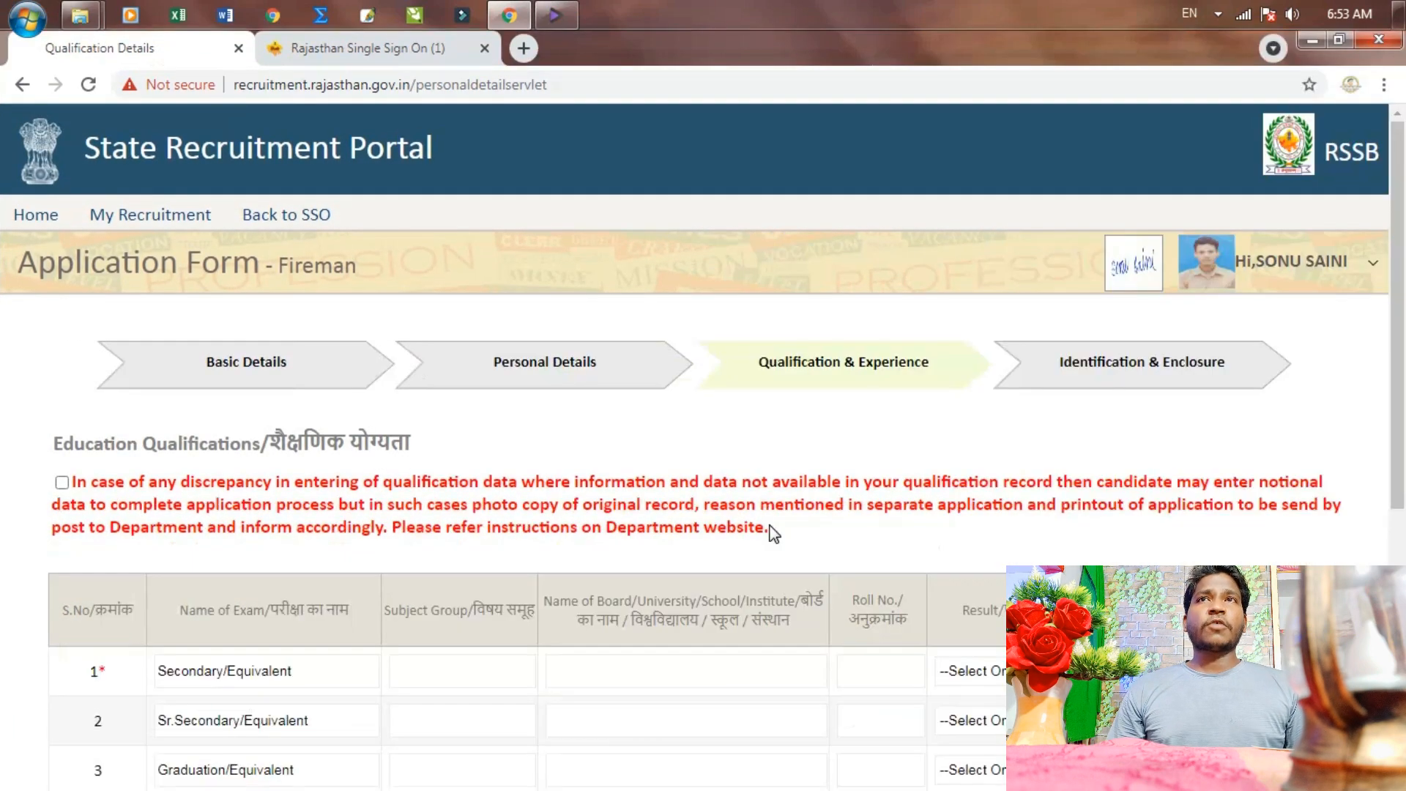
{"action": "scroll", "coordinate": [590, 561], "scroll_direction": "down", "scroll_amount": 3}
{"action": "scroll", "coordinate": [518, 555], "scroll_direction": "down", "scroll_amount": 1}
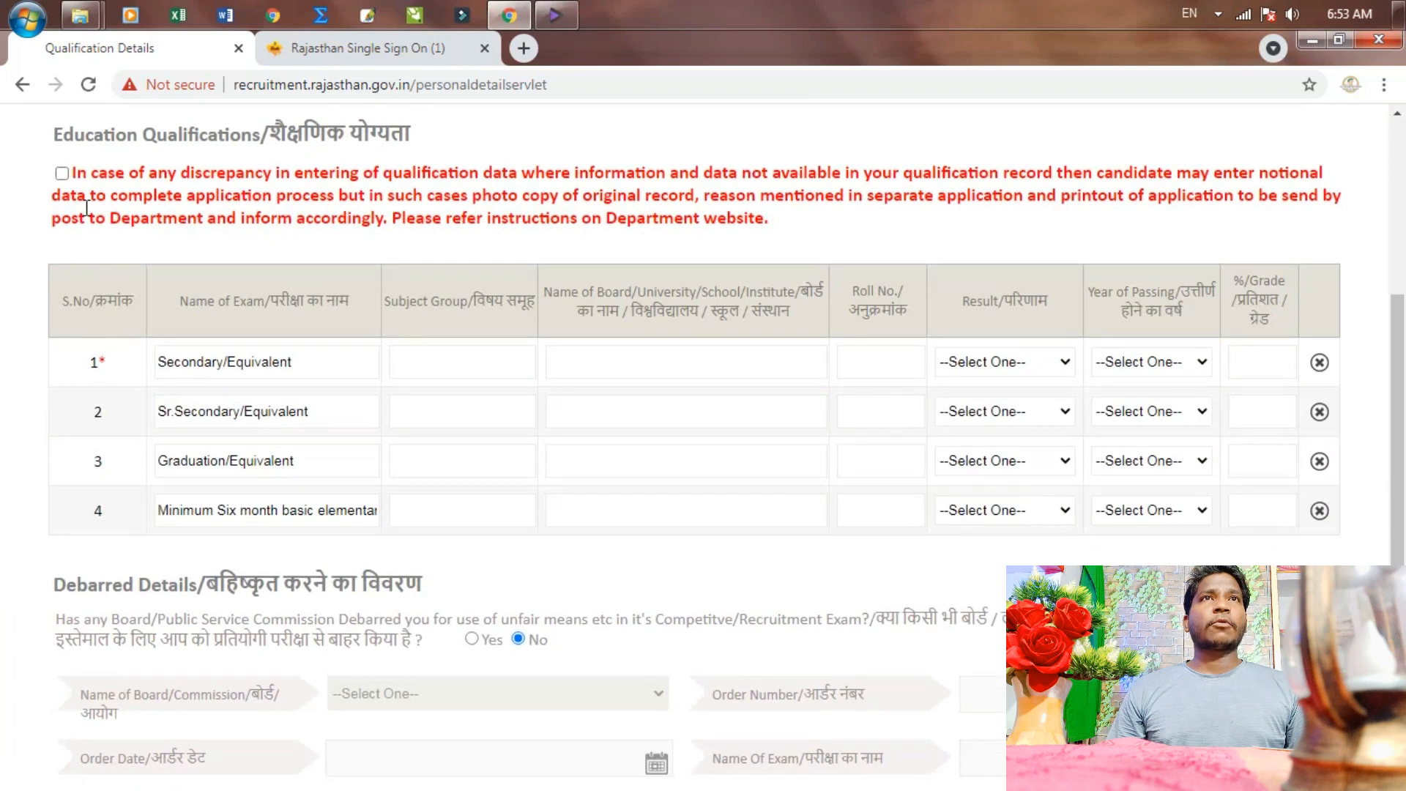
{"action": "left_click", "coordinate": [61, 173]}
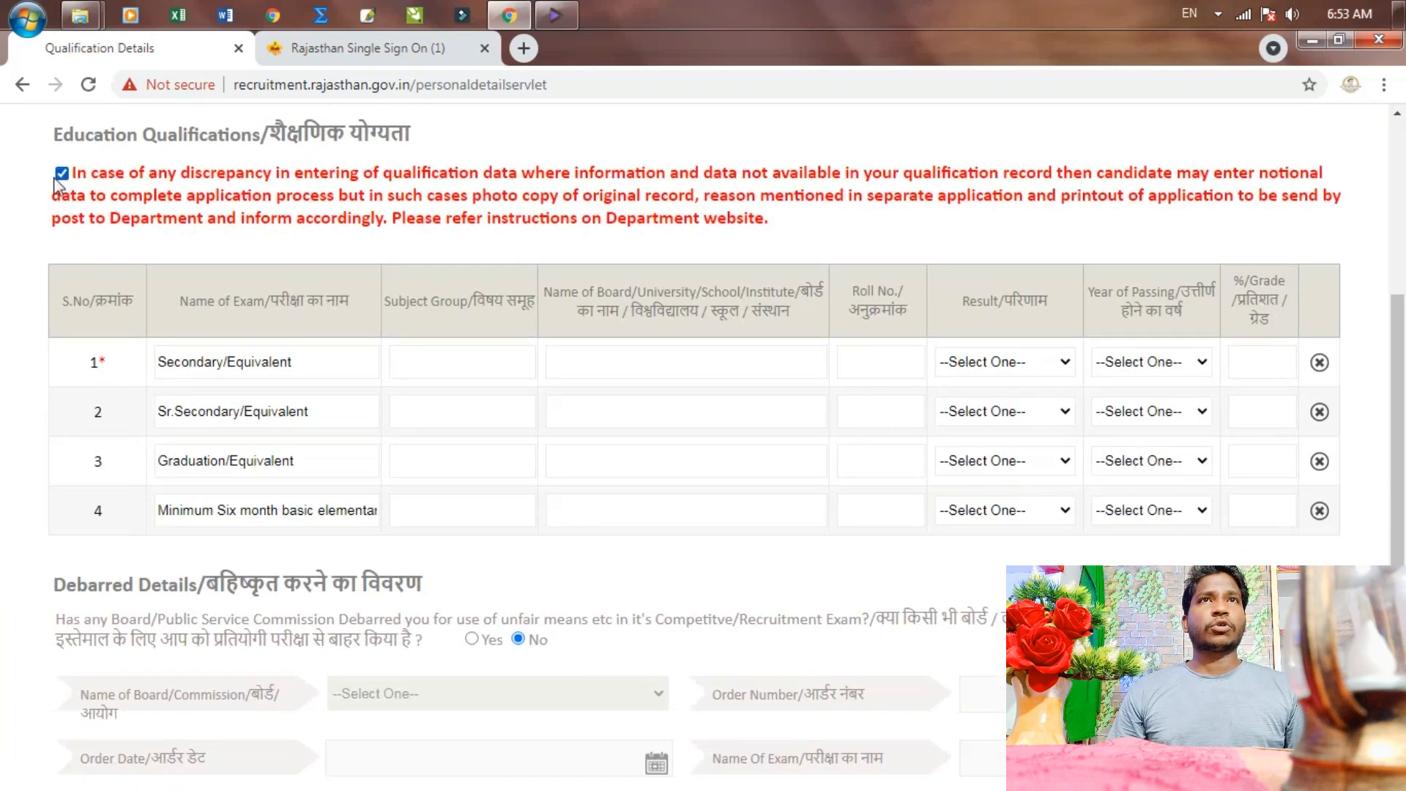
{"action": "scroll", "coordinate": [129, 276], "scroll_direction": "down", "scroll_amount": 1}
{"action": "scroll", "coordinate": [145, 290], "scroll_direction": "up", "scroll_amount": 1}
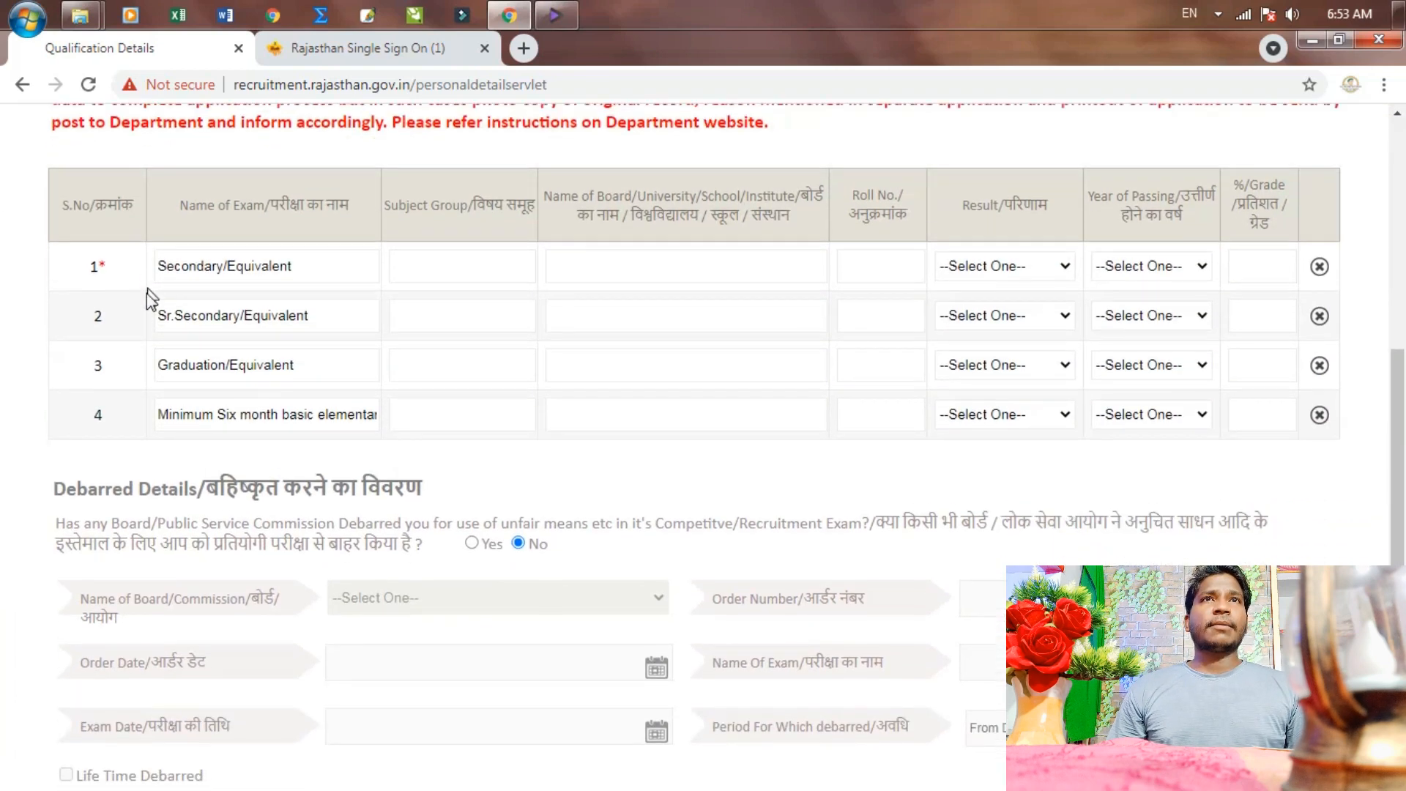
Enter Secondary subjects 'hindi english math social science science sanskrit', board 'BSER, AJmer, Rajasthan' and roll number
{"action": "left_click", "coordinate": [452, 377]}
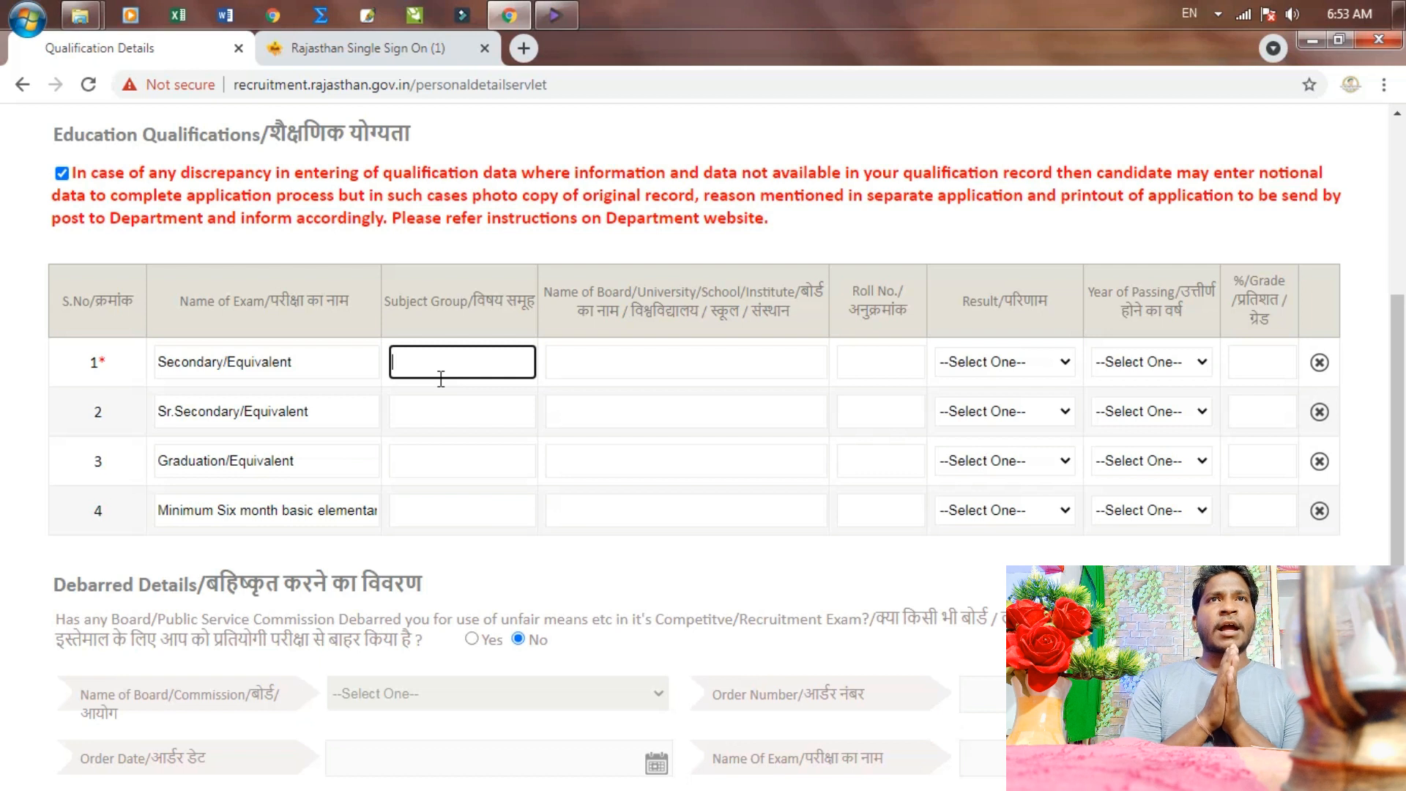
{"action": "type", "text": "hindi english math"}
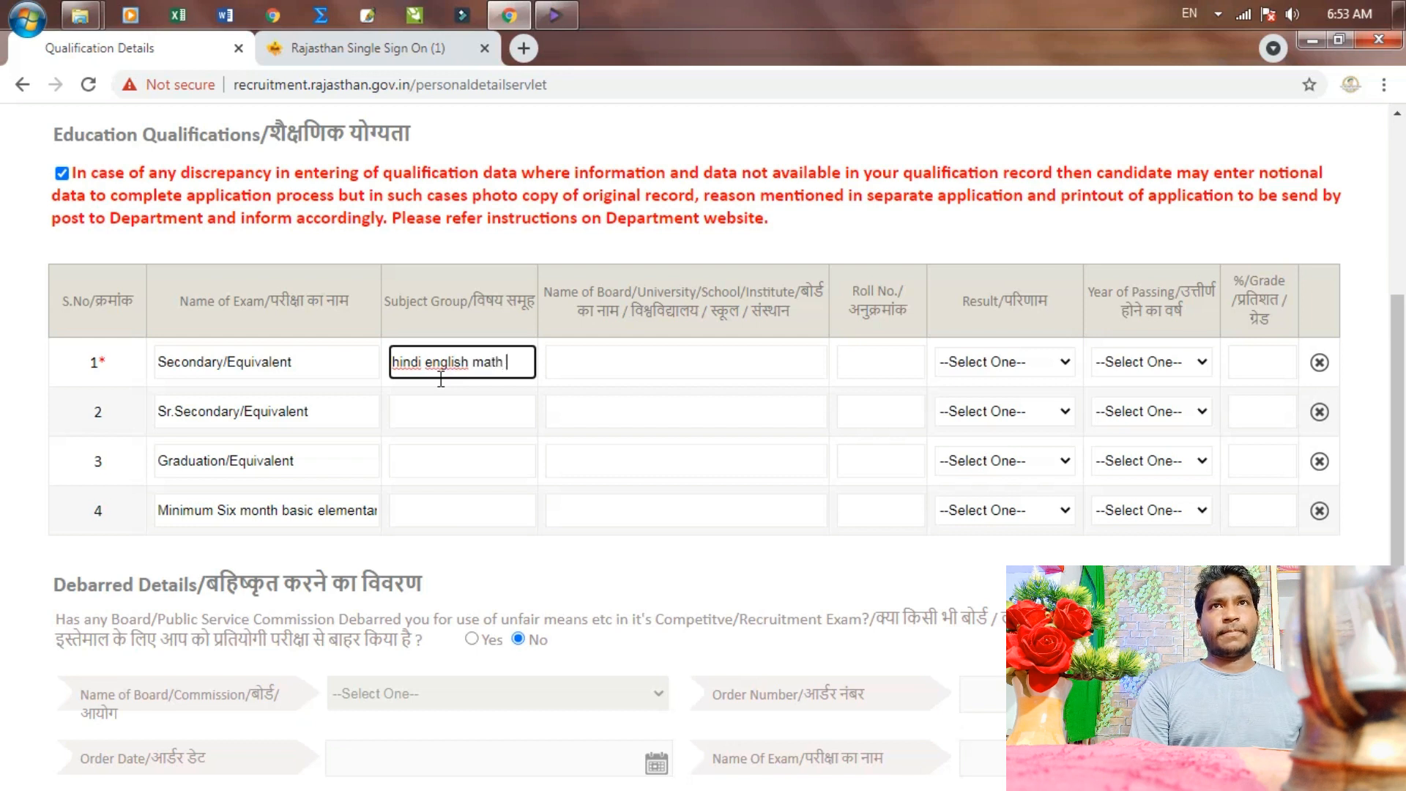
{"action": "type", "text": " social scienc"}
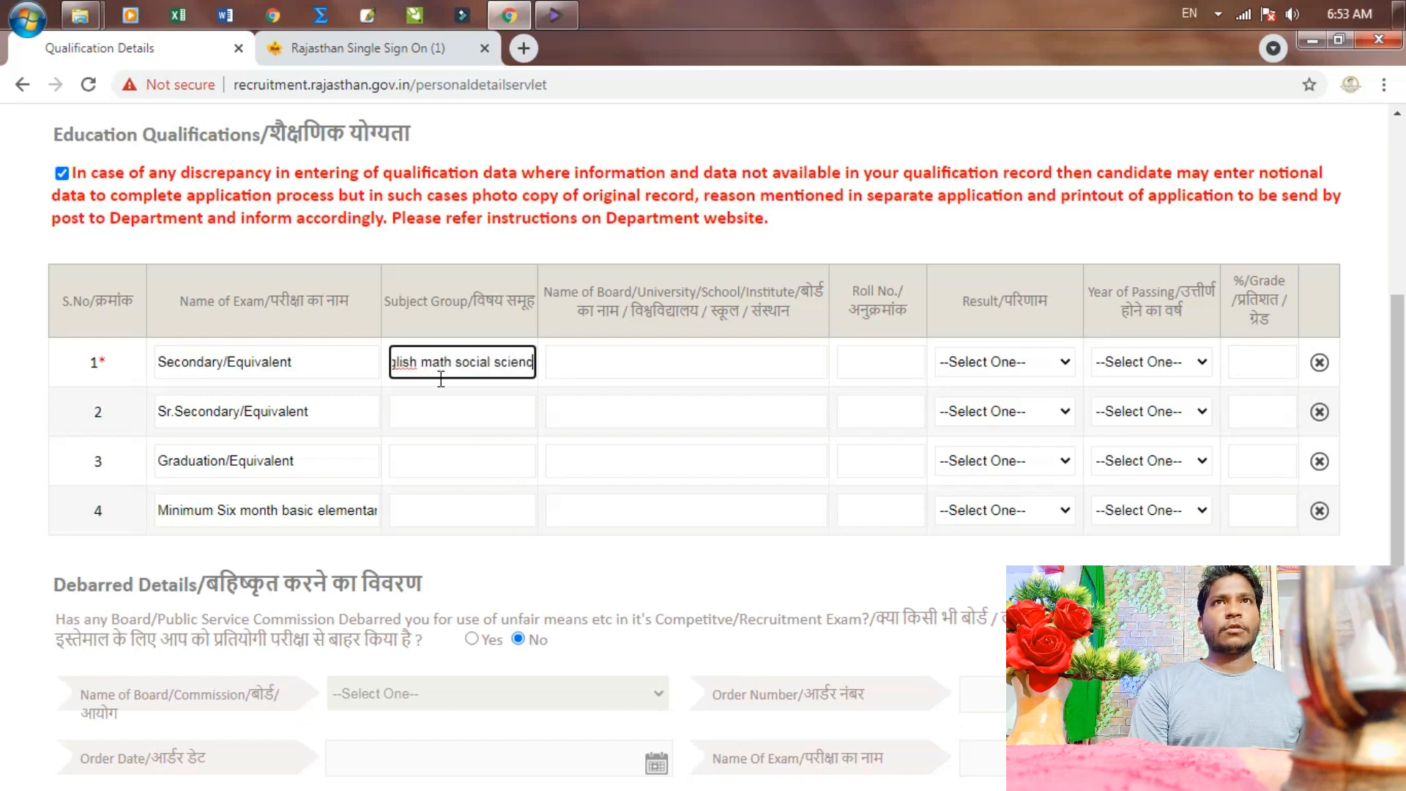
{"action": "type", "text": "e scie"}
{"action": "type", "text": "nce "}
{"action": "type", "text": "s"}
{"action": "type", "text": "an"}
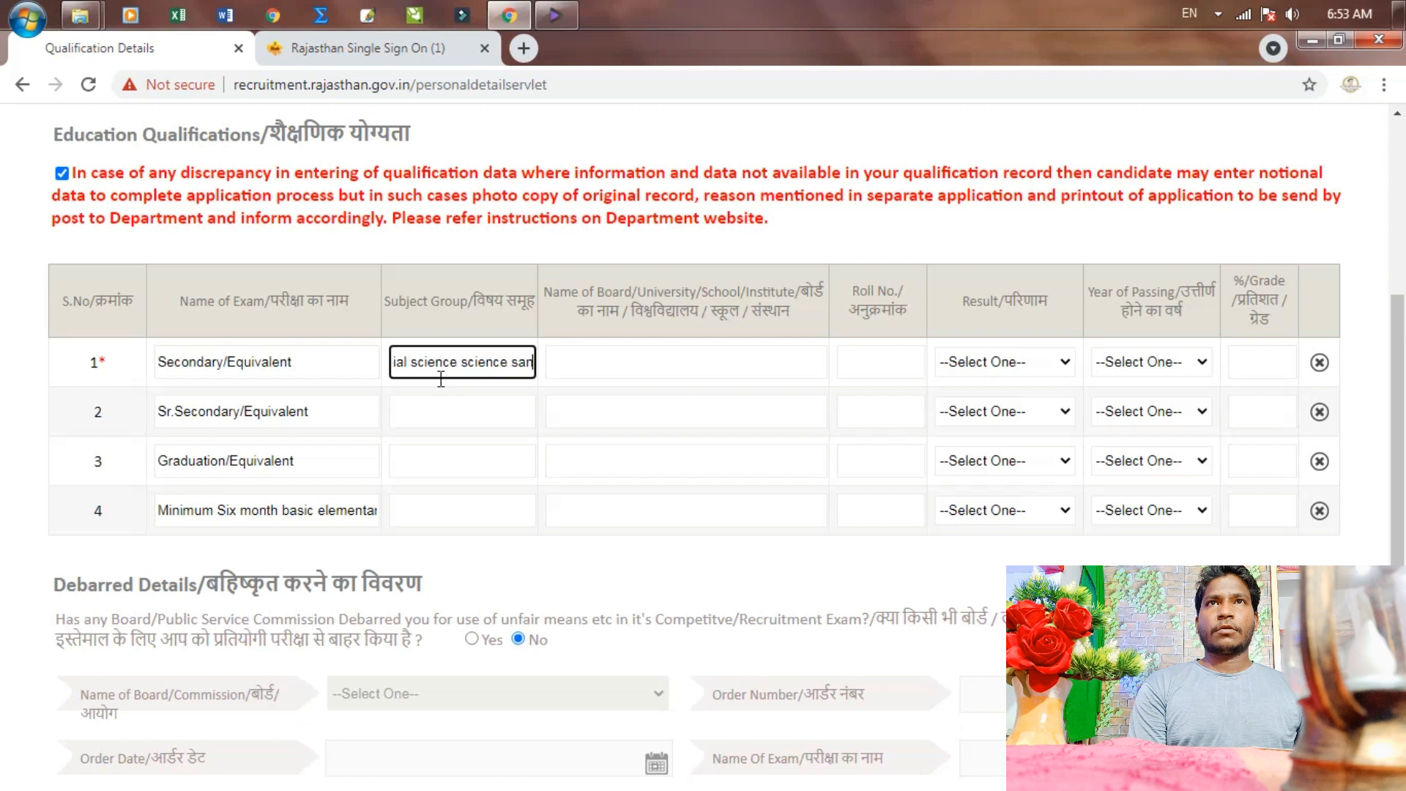
{"action": "type", "text": "skri"}
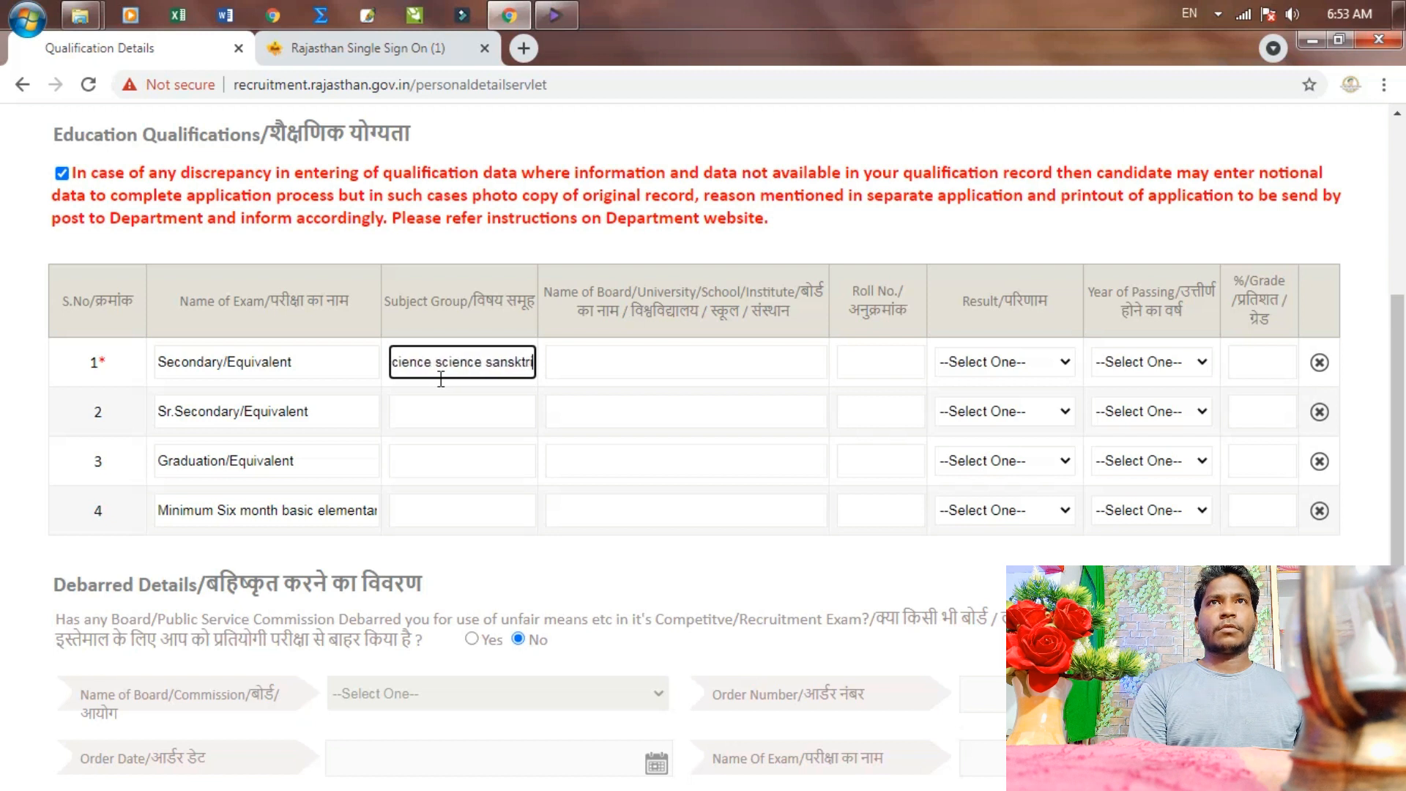
{"action": "key", "text": "BackSpace"}
{"action": "key", "text": "BackSpace"}
{"action": "key", "text": "BackSpace"}
{"action": "type", "text": "rit"}
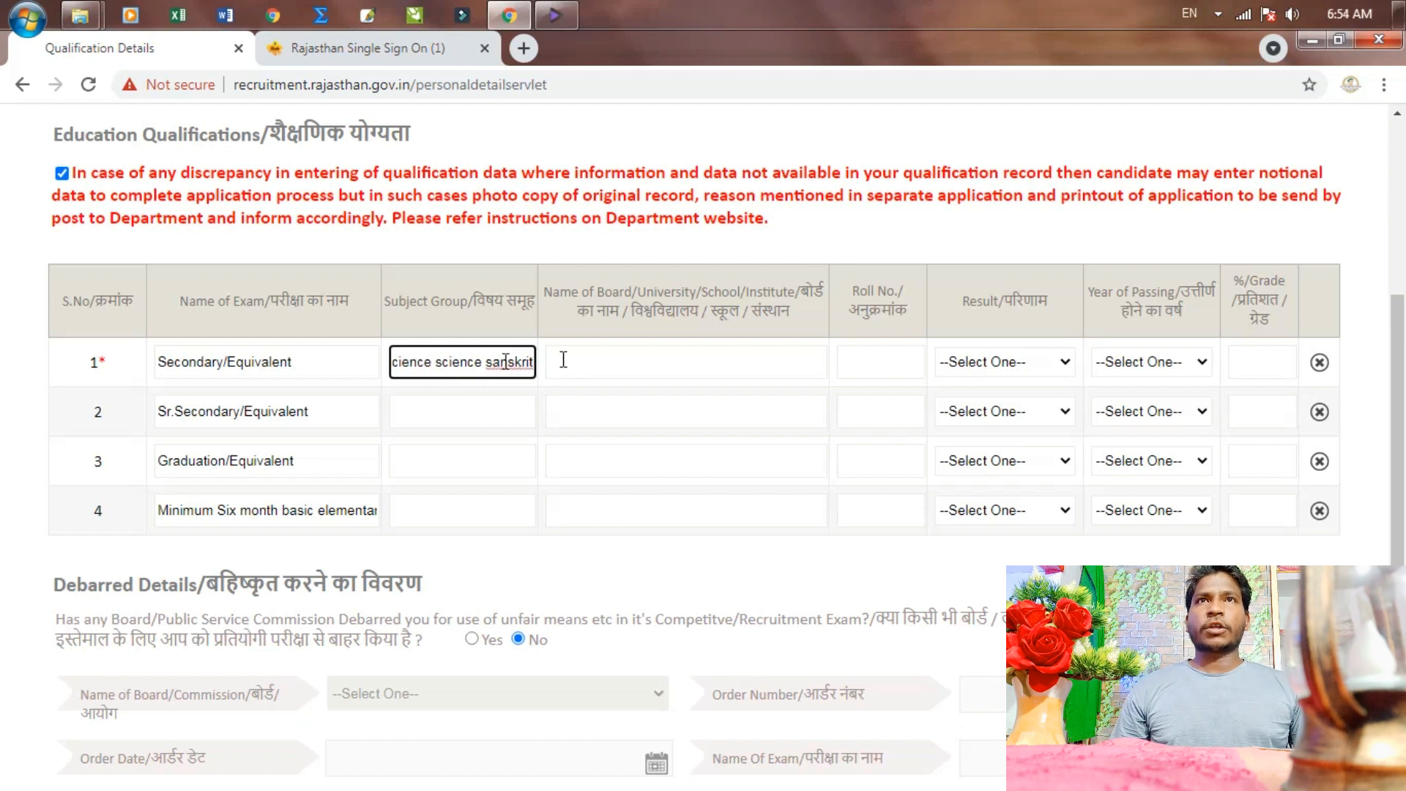
{"action": "left_click", "coordinate": [657, 360]}
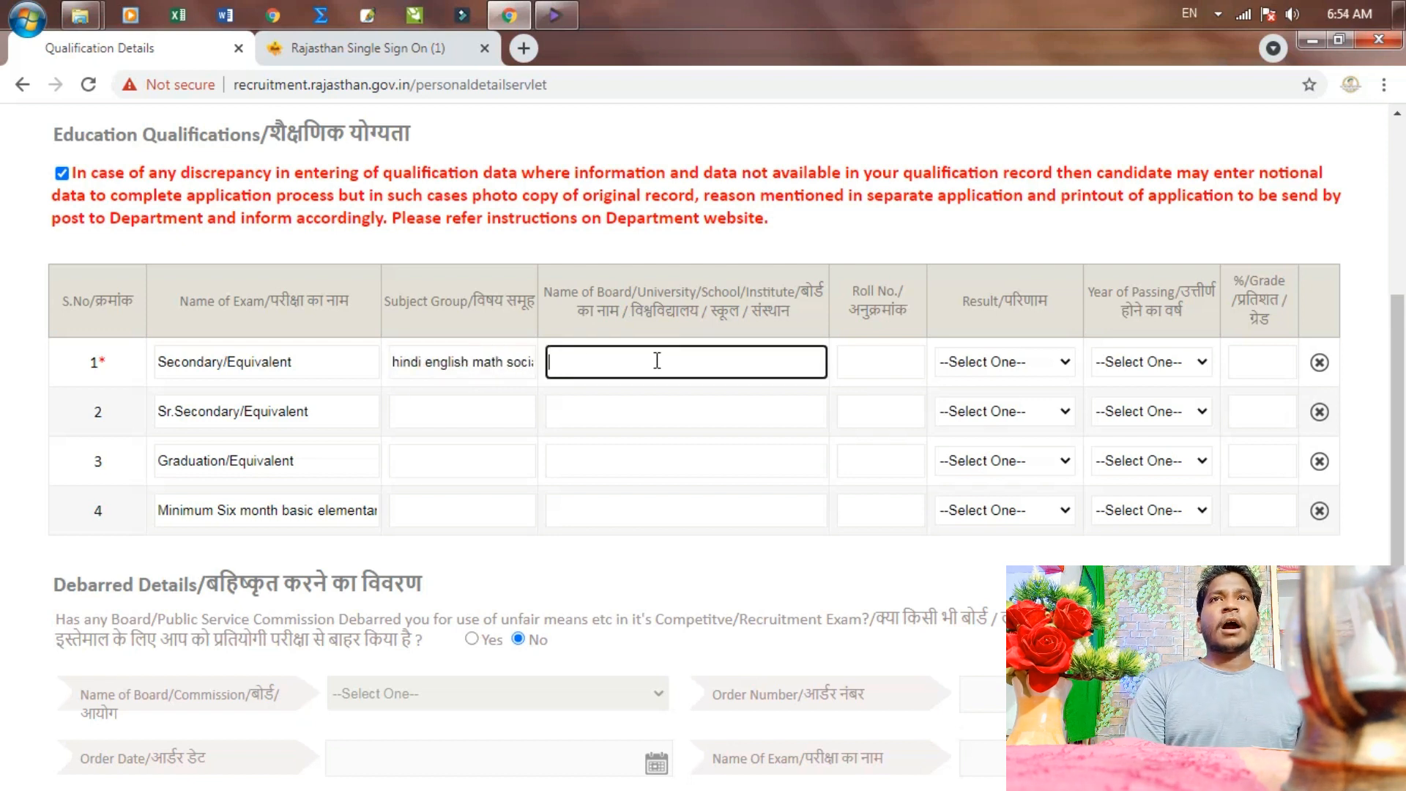
{"action": "type", "text": "BSER,"}
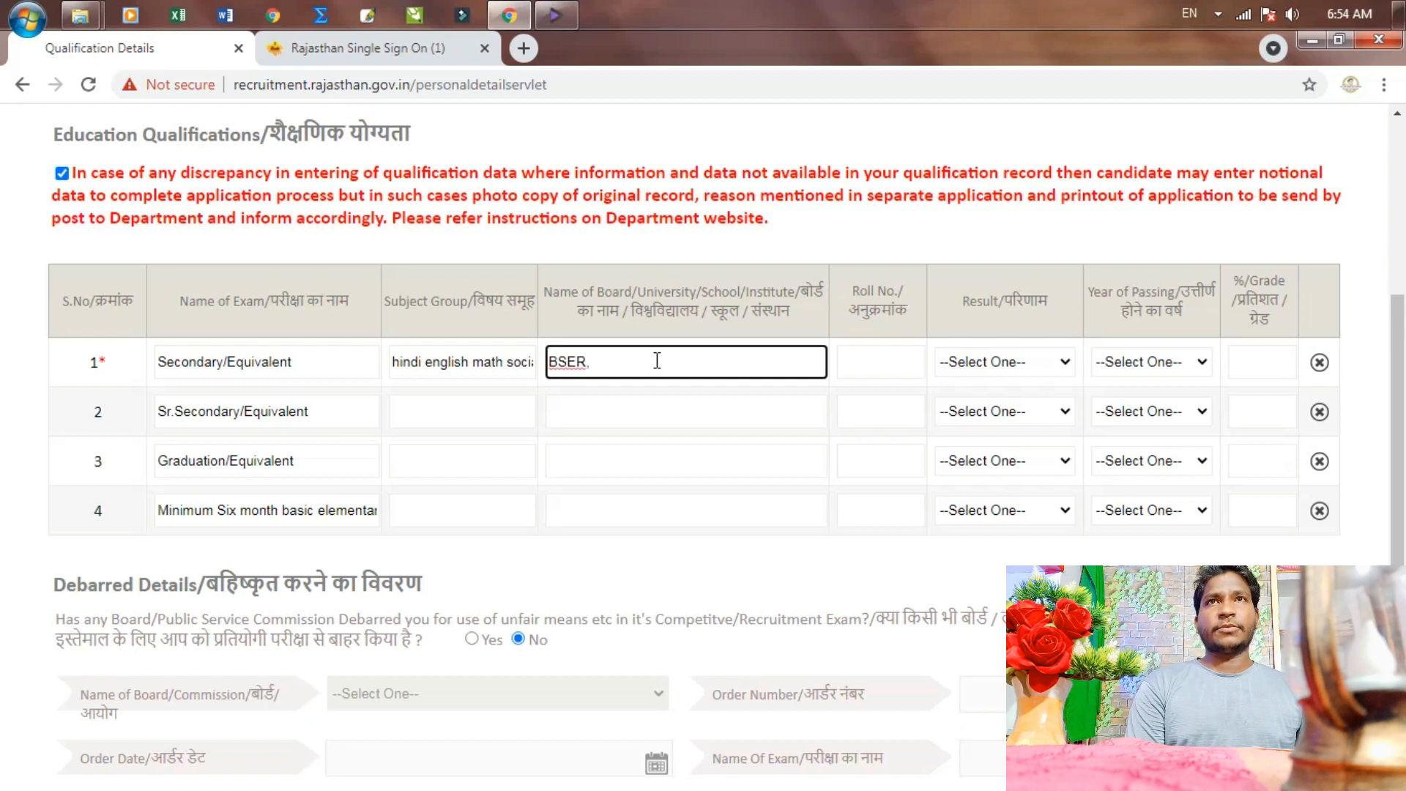
{"action": "type", "text": " AJme"}
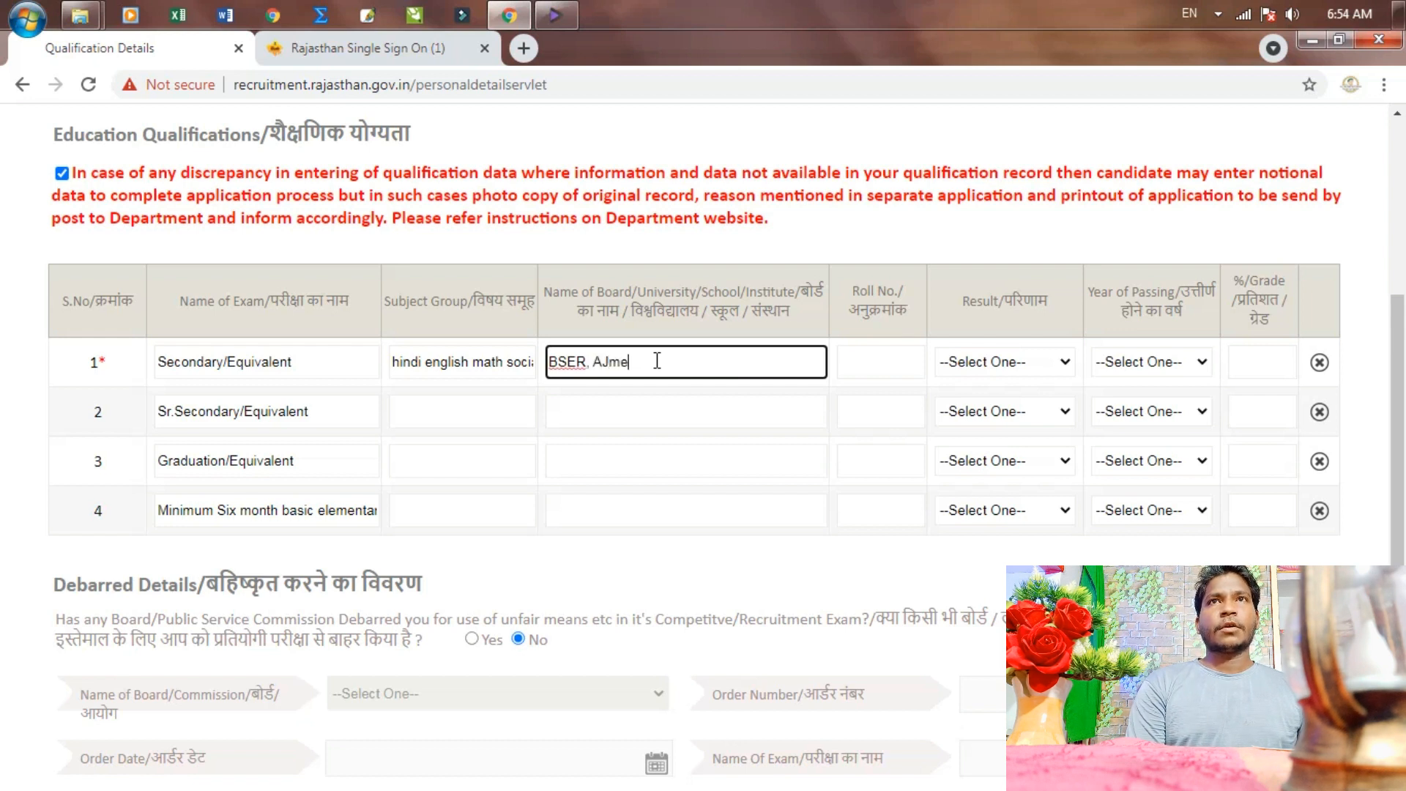
{"action": "type", "text": "r , Rajasthan"}
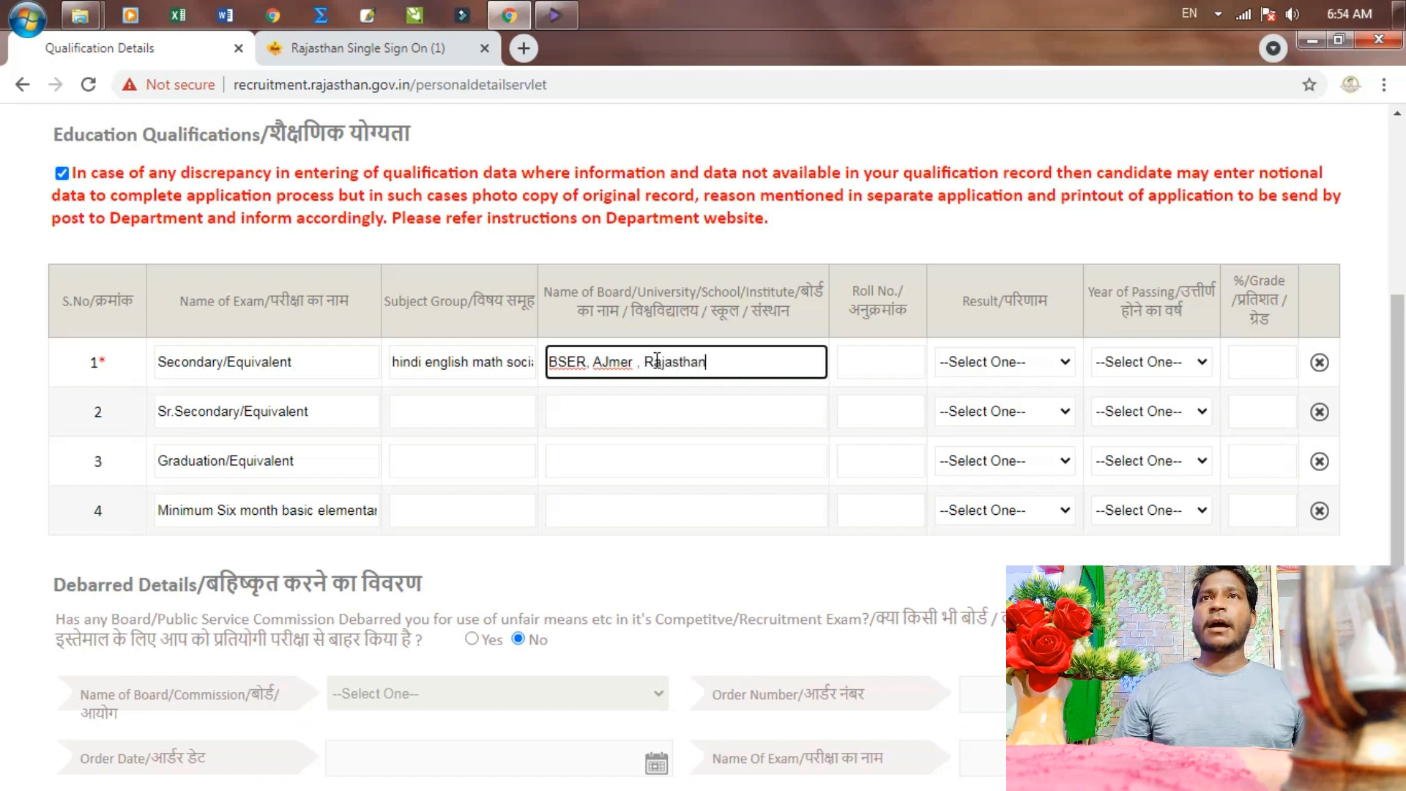
{"action": "key", "text": "Tab"}
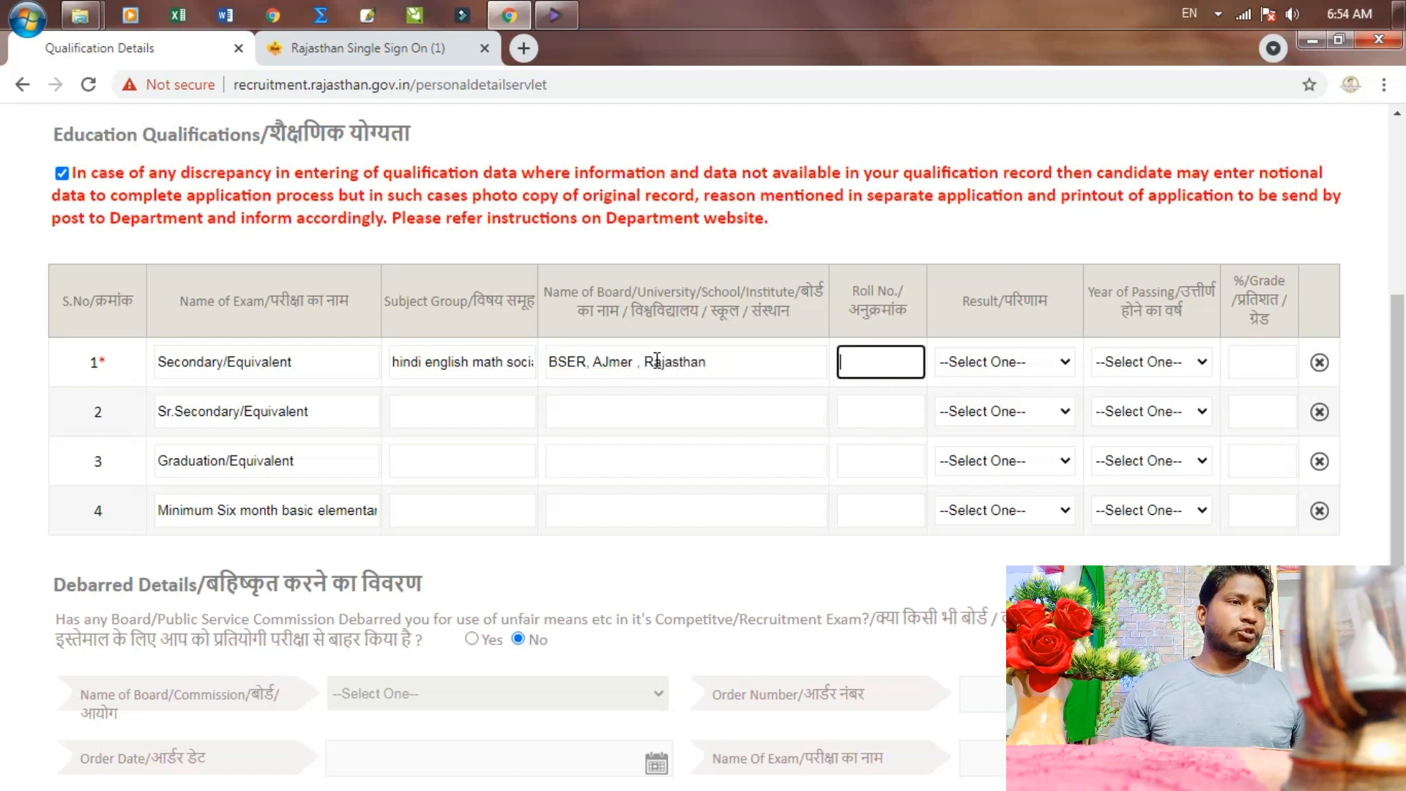
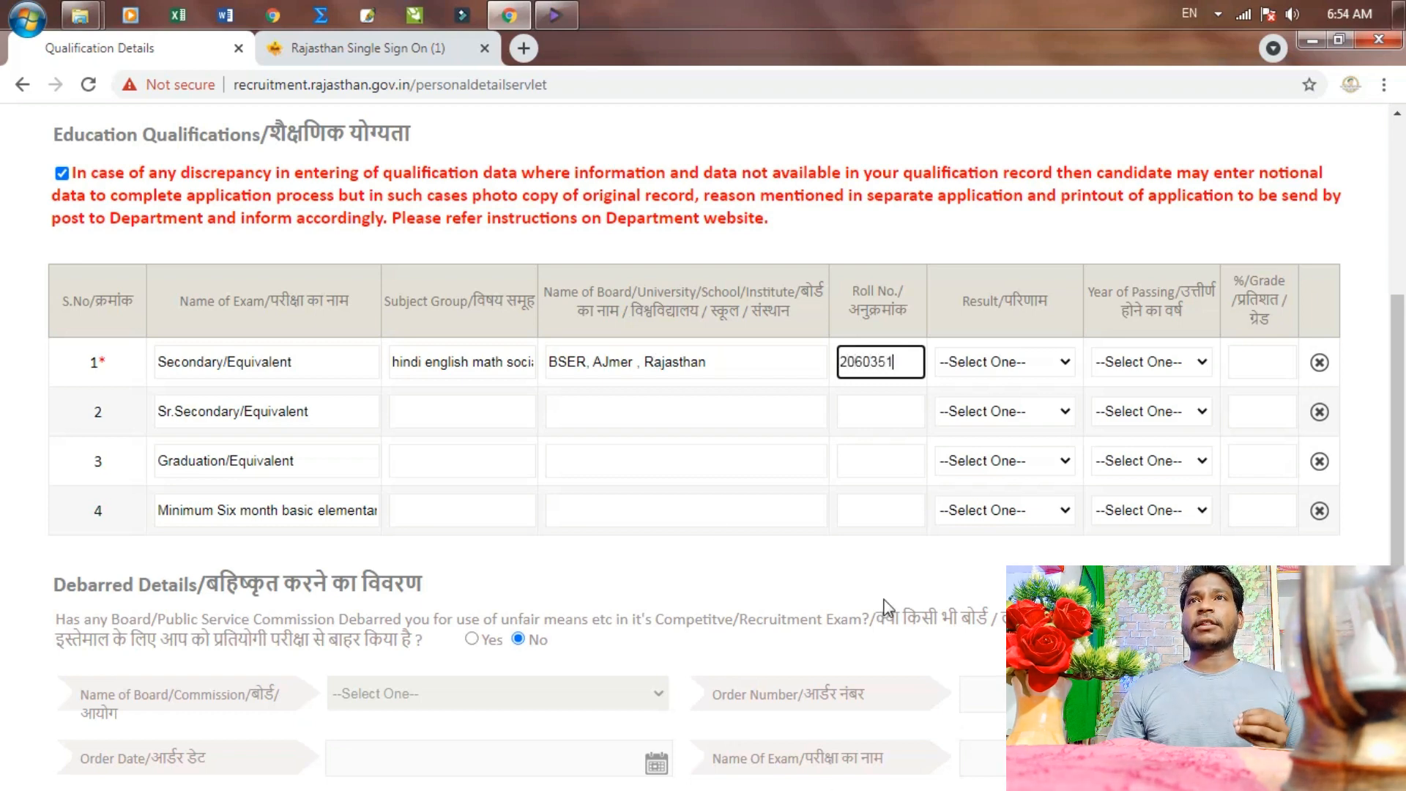
Set the Secondary result type Percentage, year 2016 and score 66.50
{"action": "left_click", "coordinate": [1029, 368]}
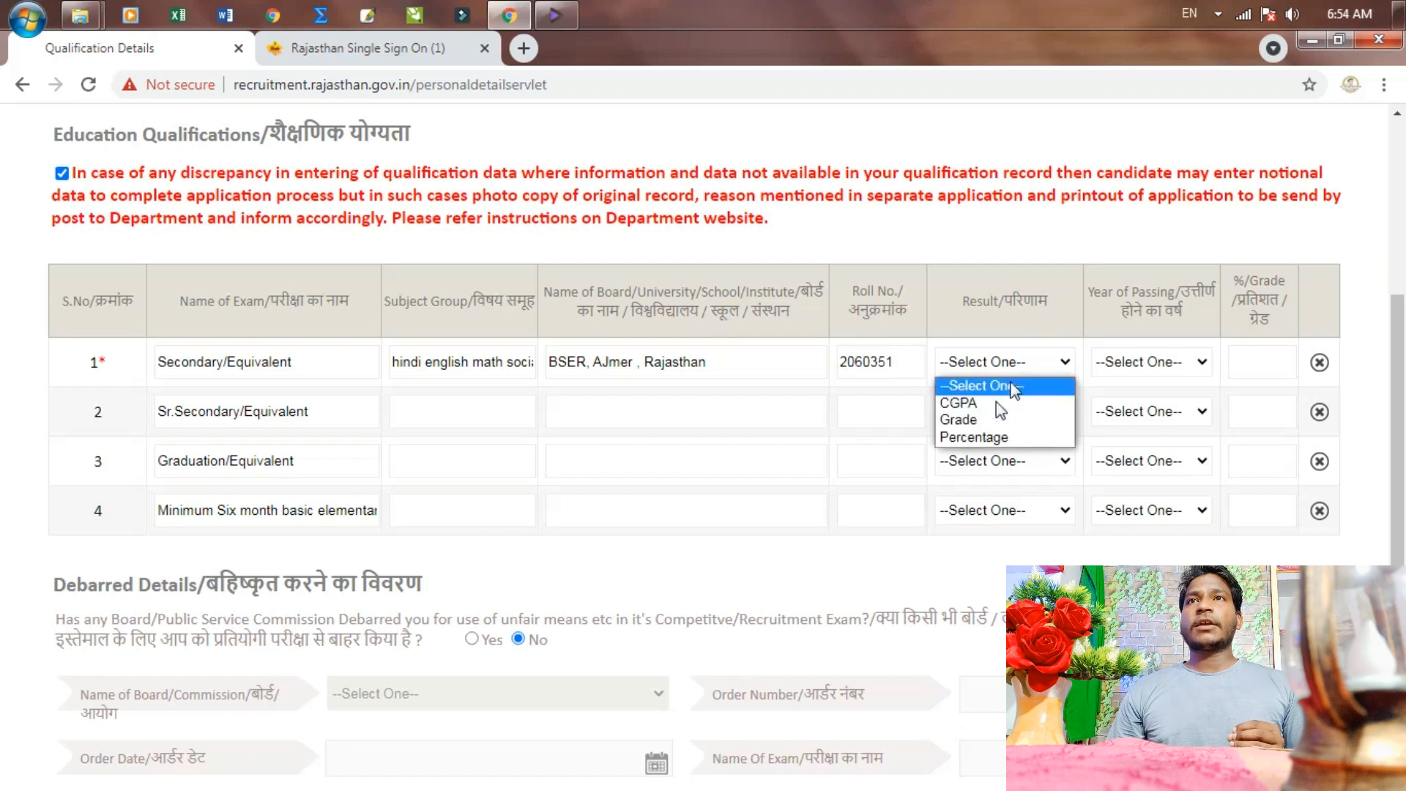
{"action": "left_click", "coordinate": [989, 437]}
{"action": "left_click", "coordinate": [1159, 366]}
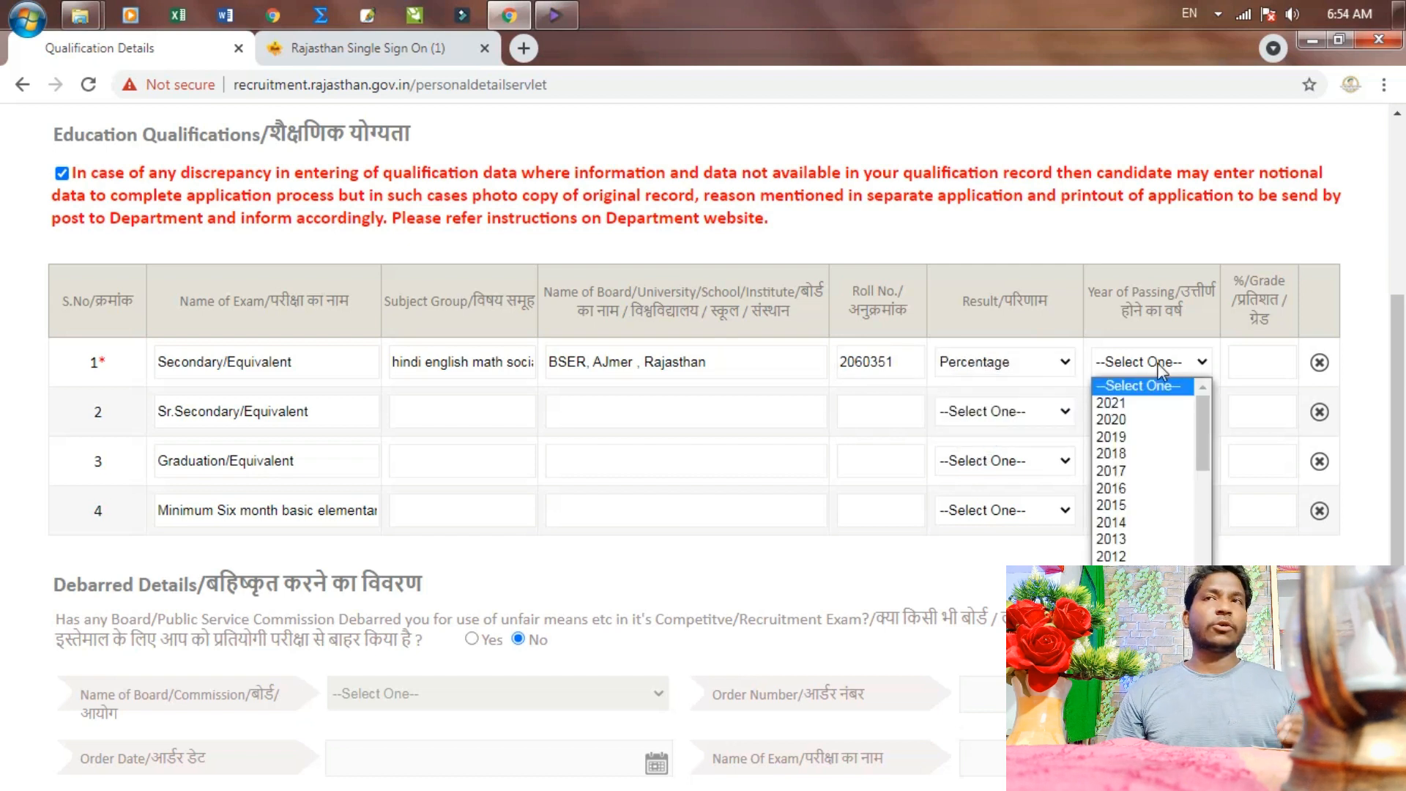
{"action": "left_click", "coordinate": [1124, 489]}
{"action": "left_click", "coordinate": [1277, 361]}
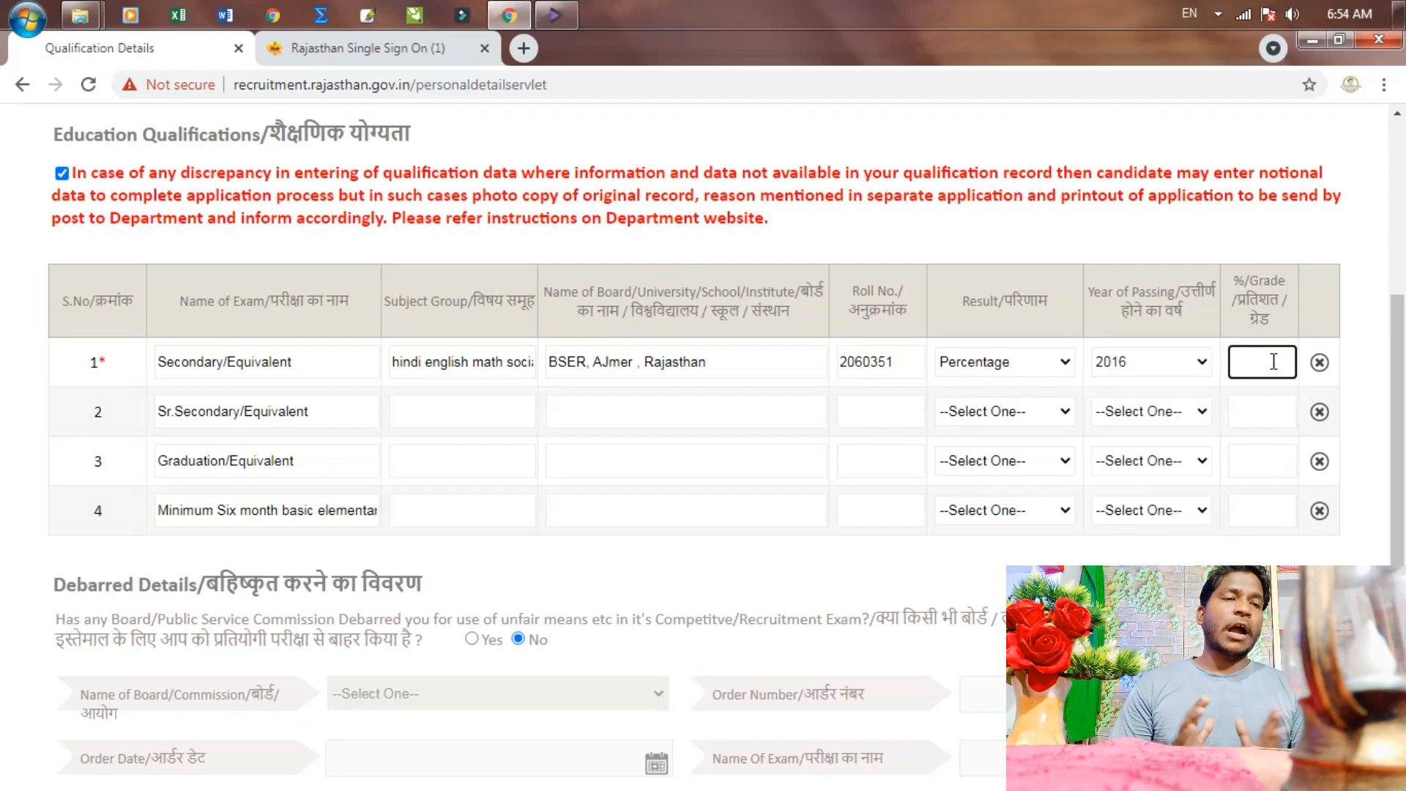
{"action": "type", "text": "66.50"}
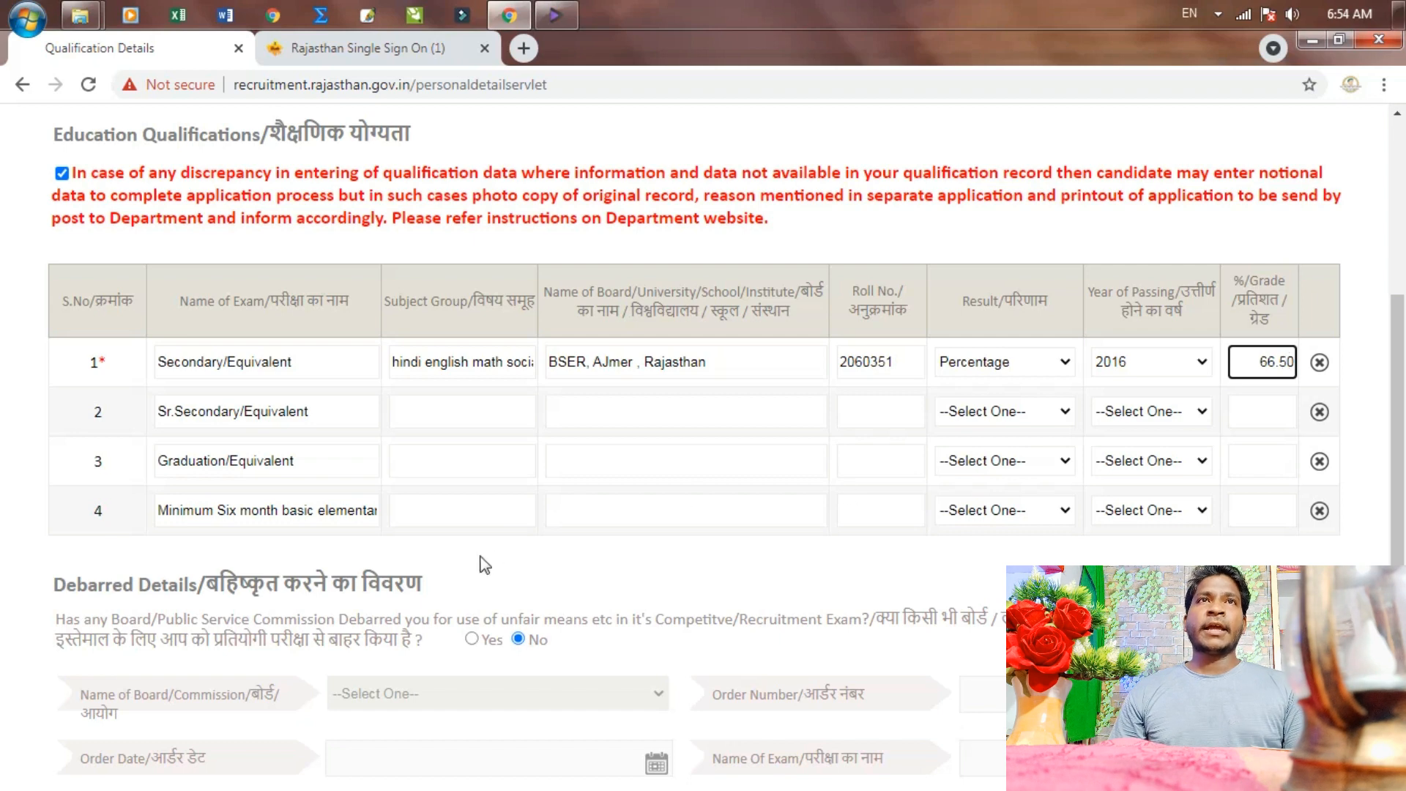
{"action": "scroll", "coordinate": [468, 575], "scroll_direction": "down", "scroll_amount": 1}
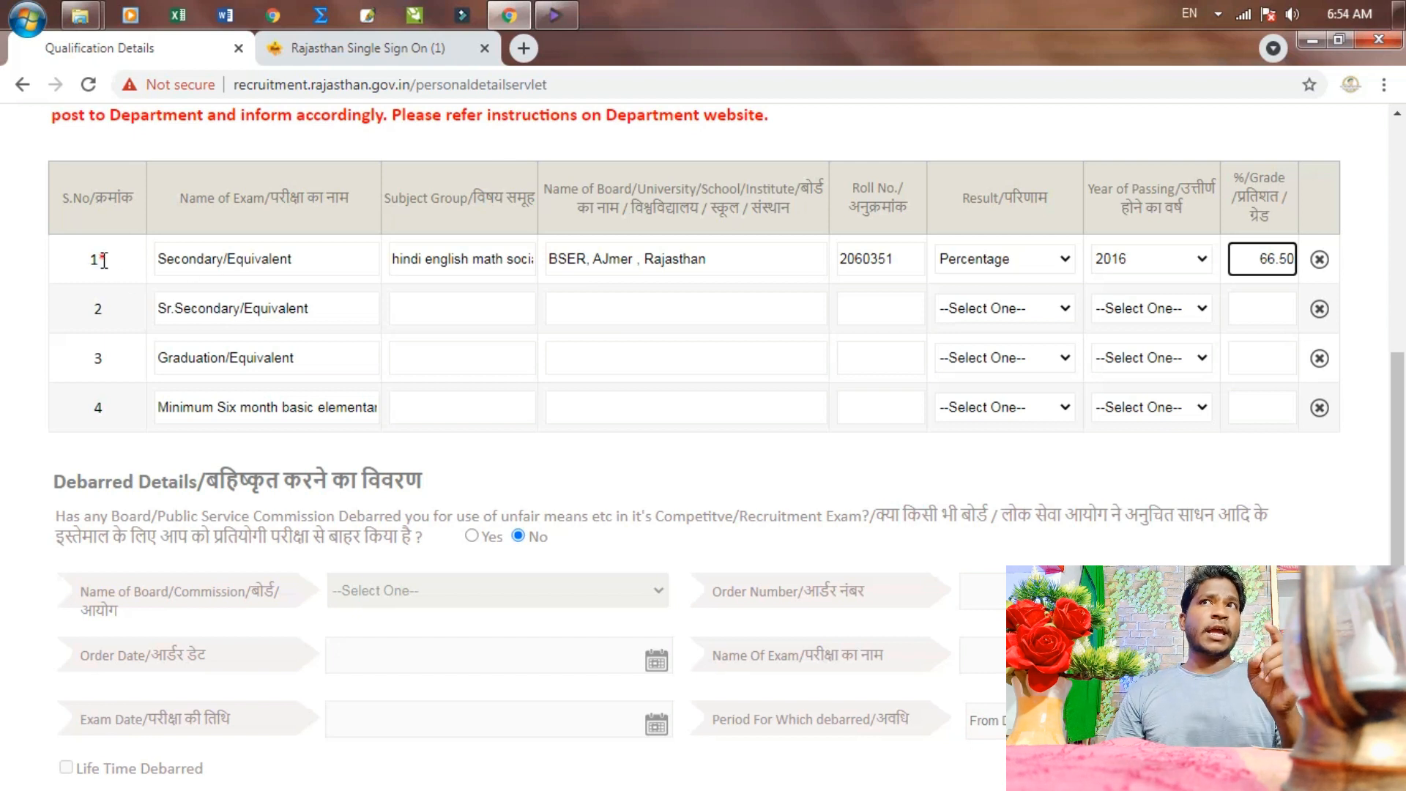
{"action": "scroll", "coordinate": [304, 348], "scroll_direction": "down", "scroll_amount": 1}
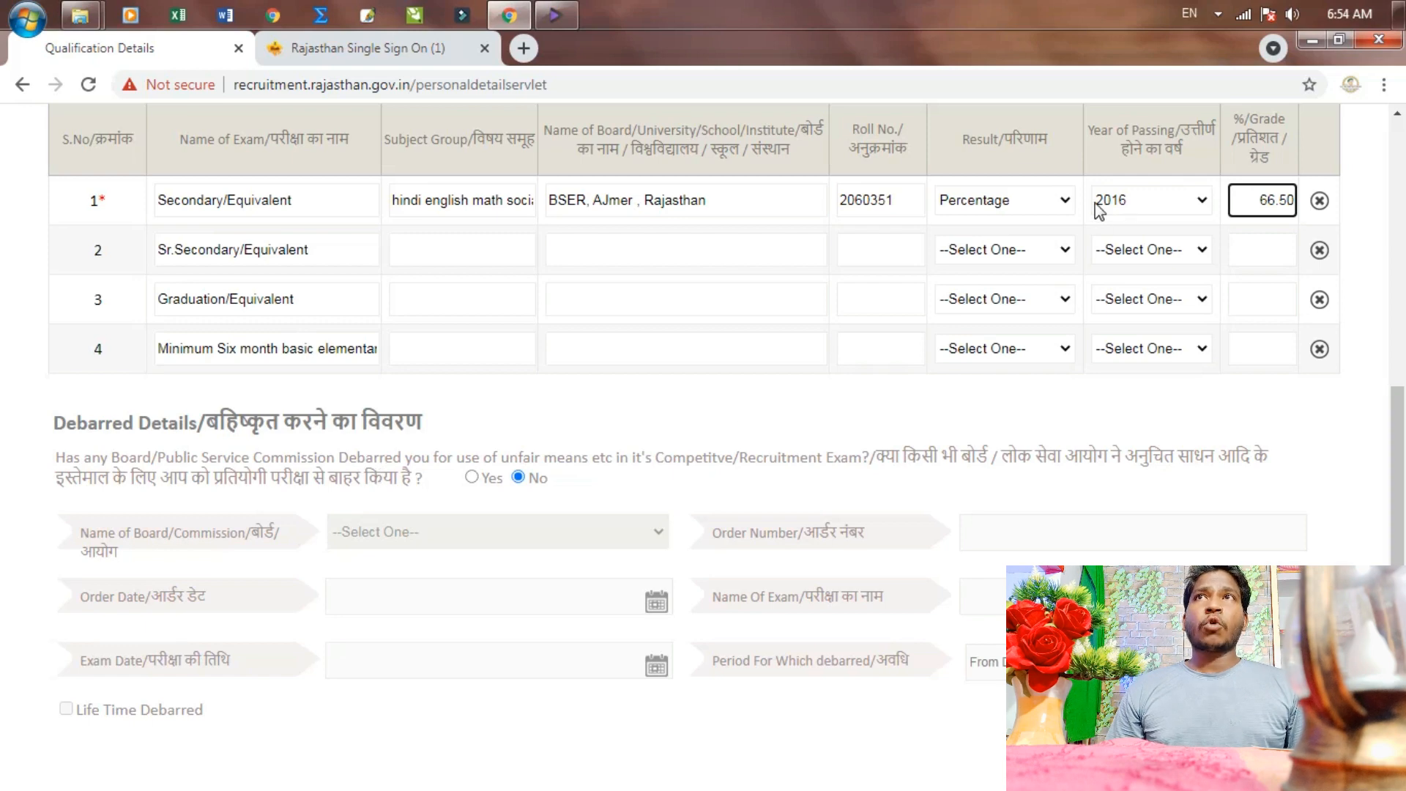
{"action": "left_click", "coordinate": [1331, 47]}
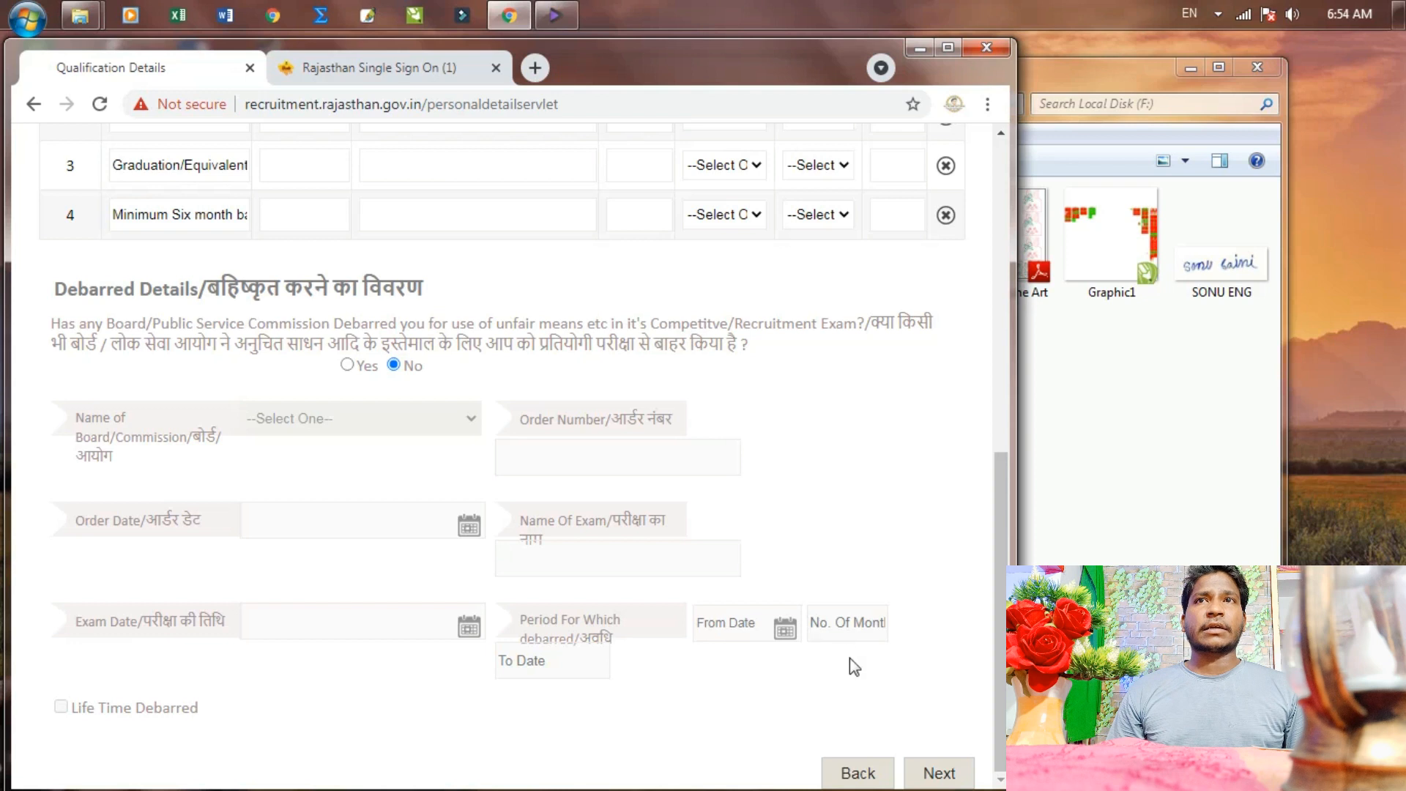
Save qualifications and upload the applicant's photo from the F: drive as the Photograph
{"action": "left_click", "coordinate": [926, 773]}
{"action": "left_click", "coordinate": [947, 50]}
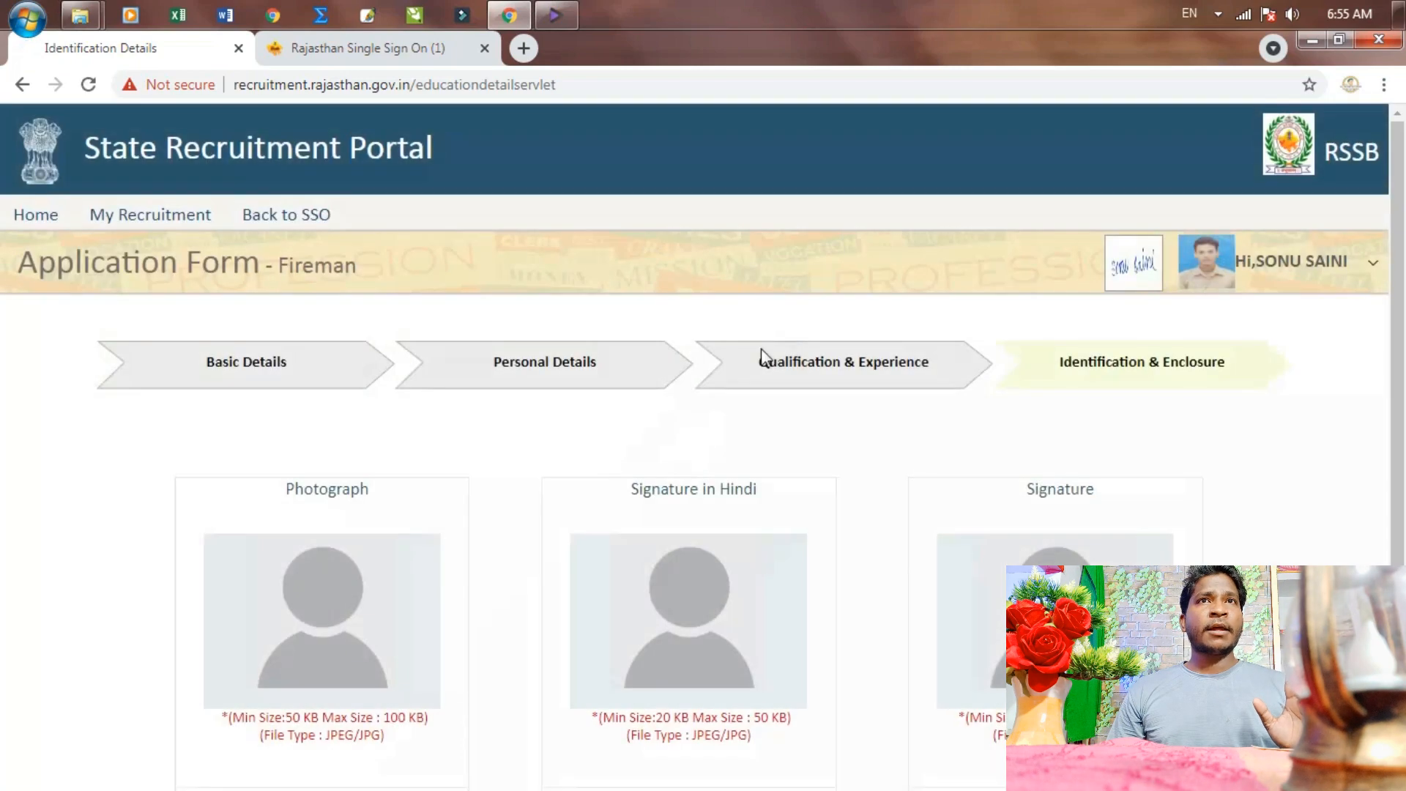
{"action": "scroll", "coordinate": [527, 496], "scroll_direction": "down", "scroll_amount": 3}
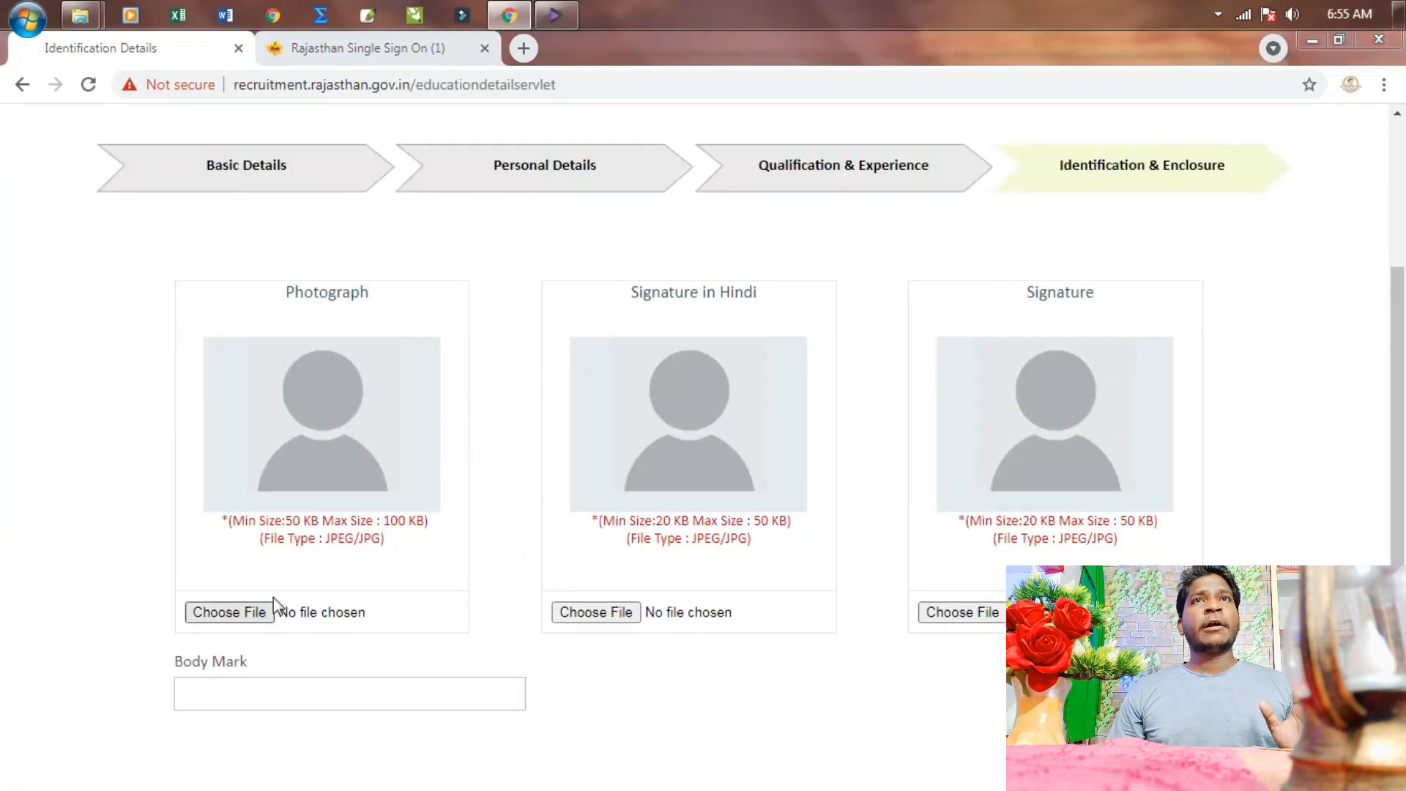
{"action": "left_click", "coordinate": [274, 616]}
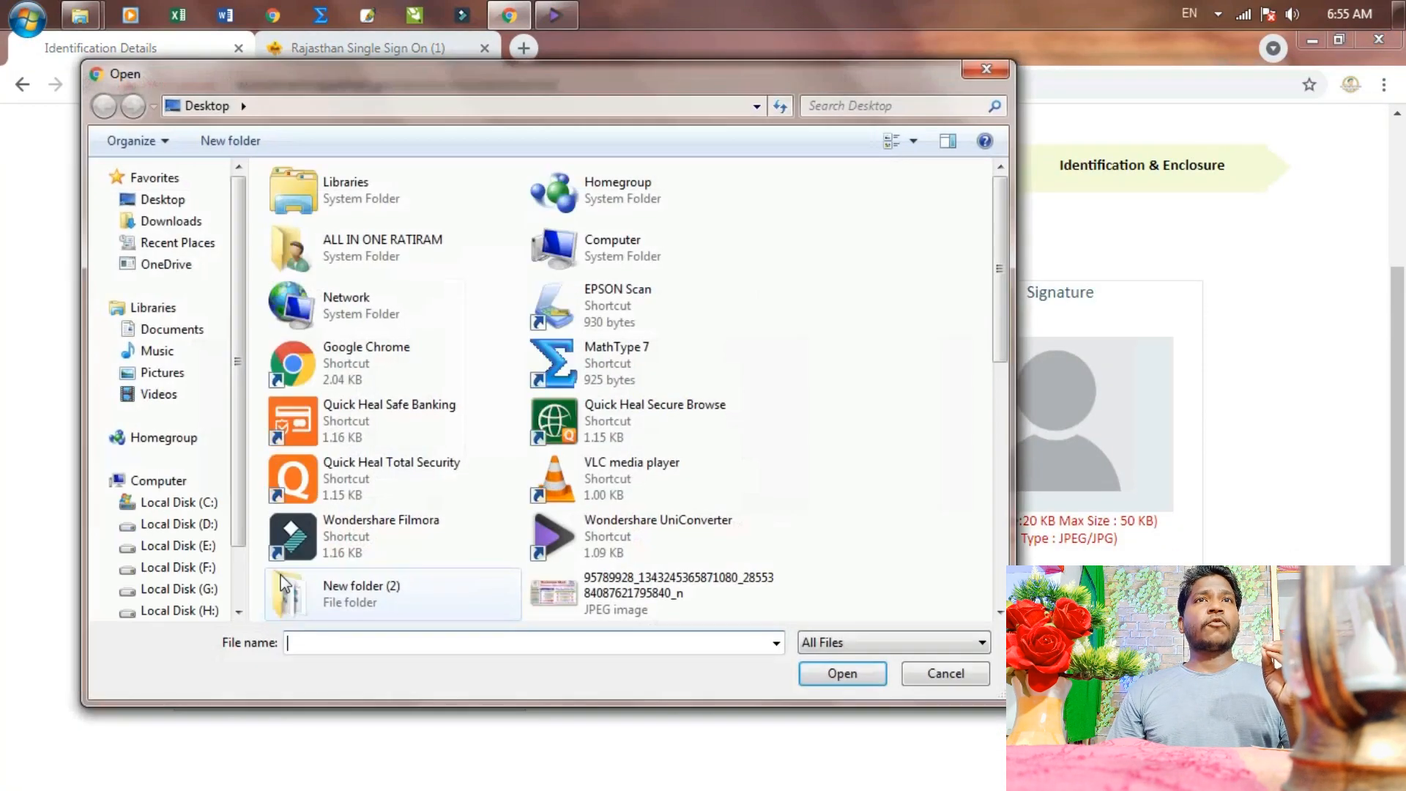
{"action": "left_click", "coordinate": [178, 567]}
{"action": "double_click", "coordinate": [833, 350]}
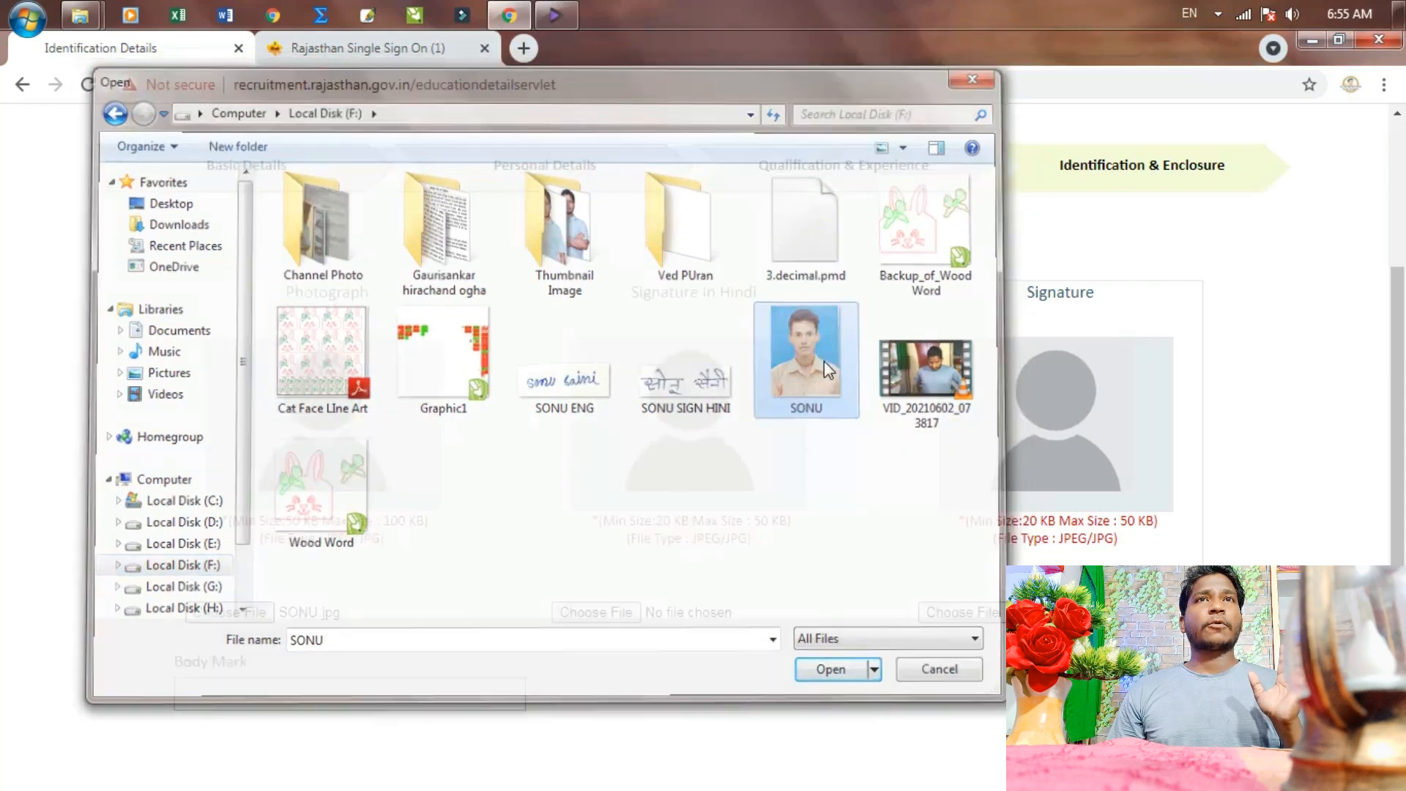
Upload the Hindi and English signature images and set Body Mark to CUT MARK ON FACE
{"action": "left_click", "coordinate": [578, 610]}
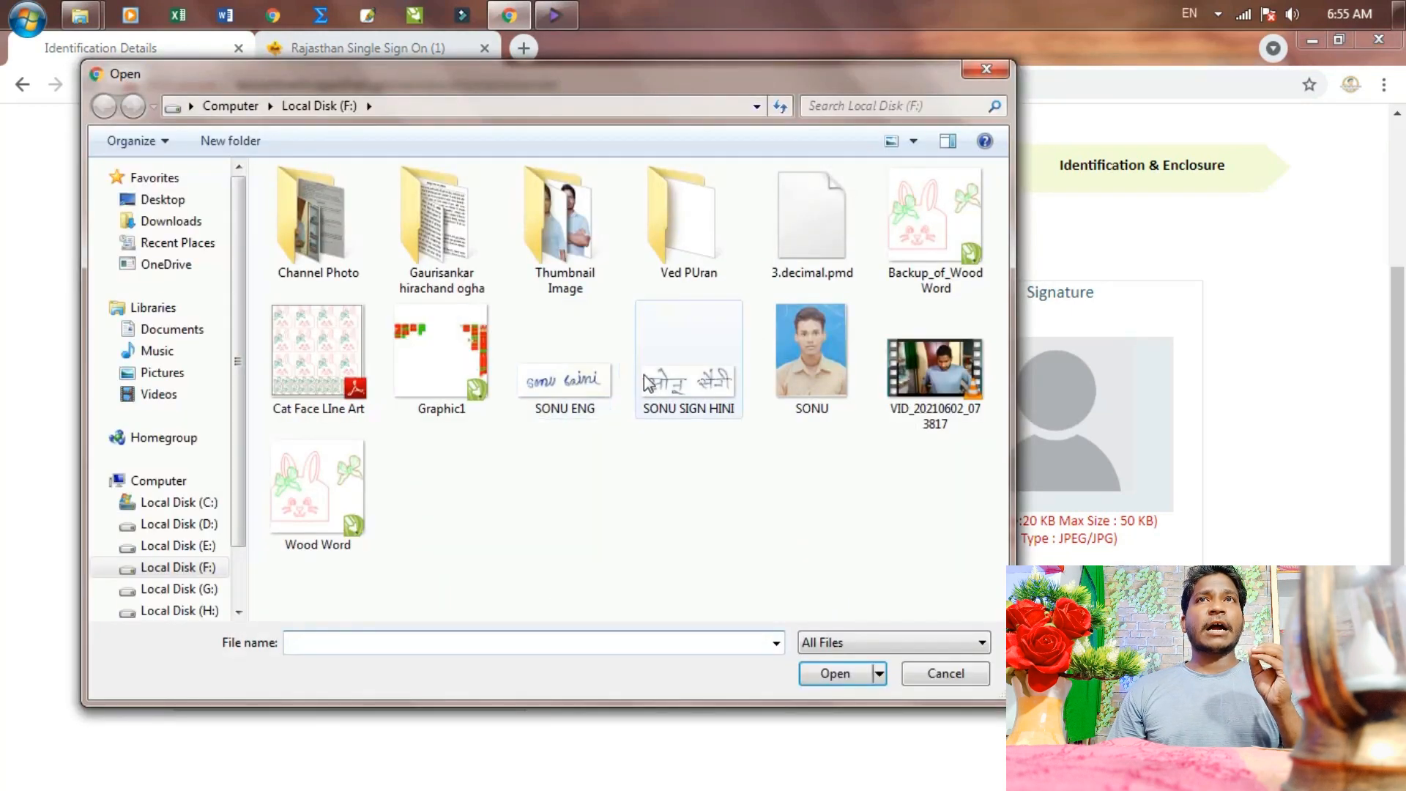
{"action": "double_click", "coordinate": [684, 370]}
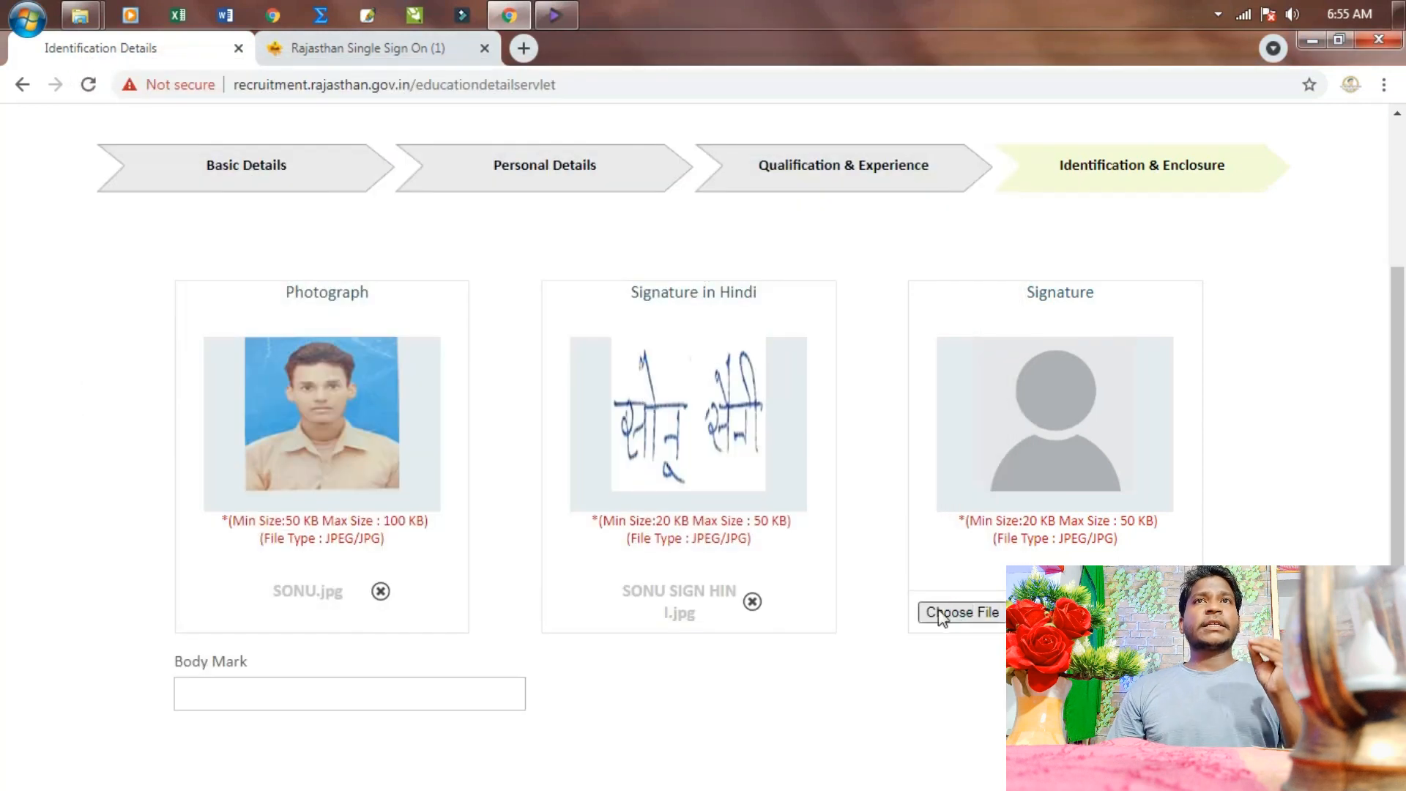
{"action": "double_click", "coordinate": [554, 386]}
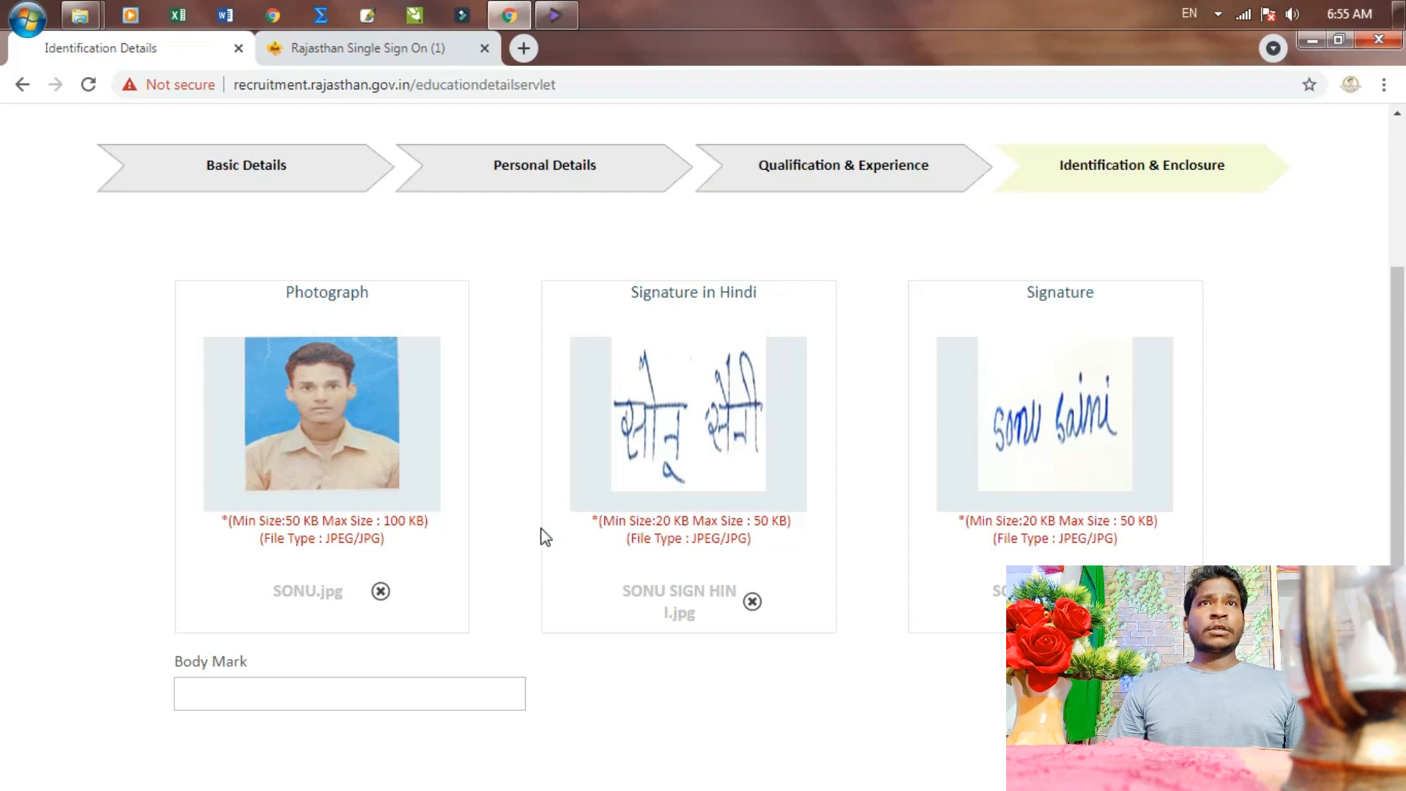
{"action": "left_click", "coordinate": [369, 690]}
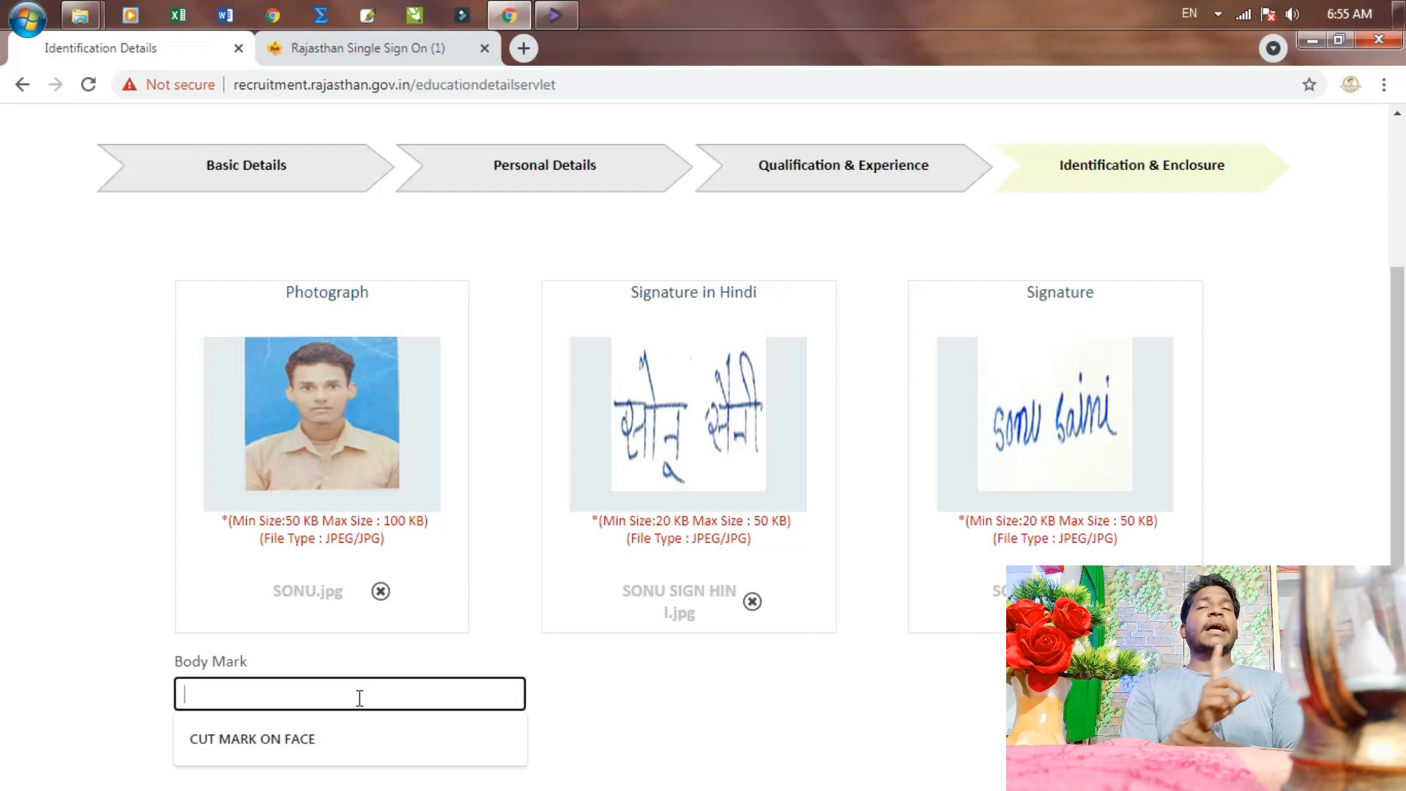
{"action": "left_click", "coordinate": [283, 738]}
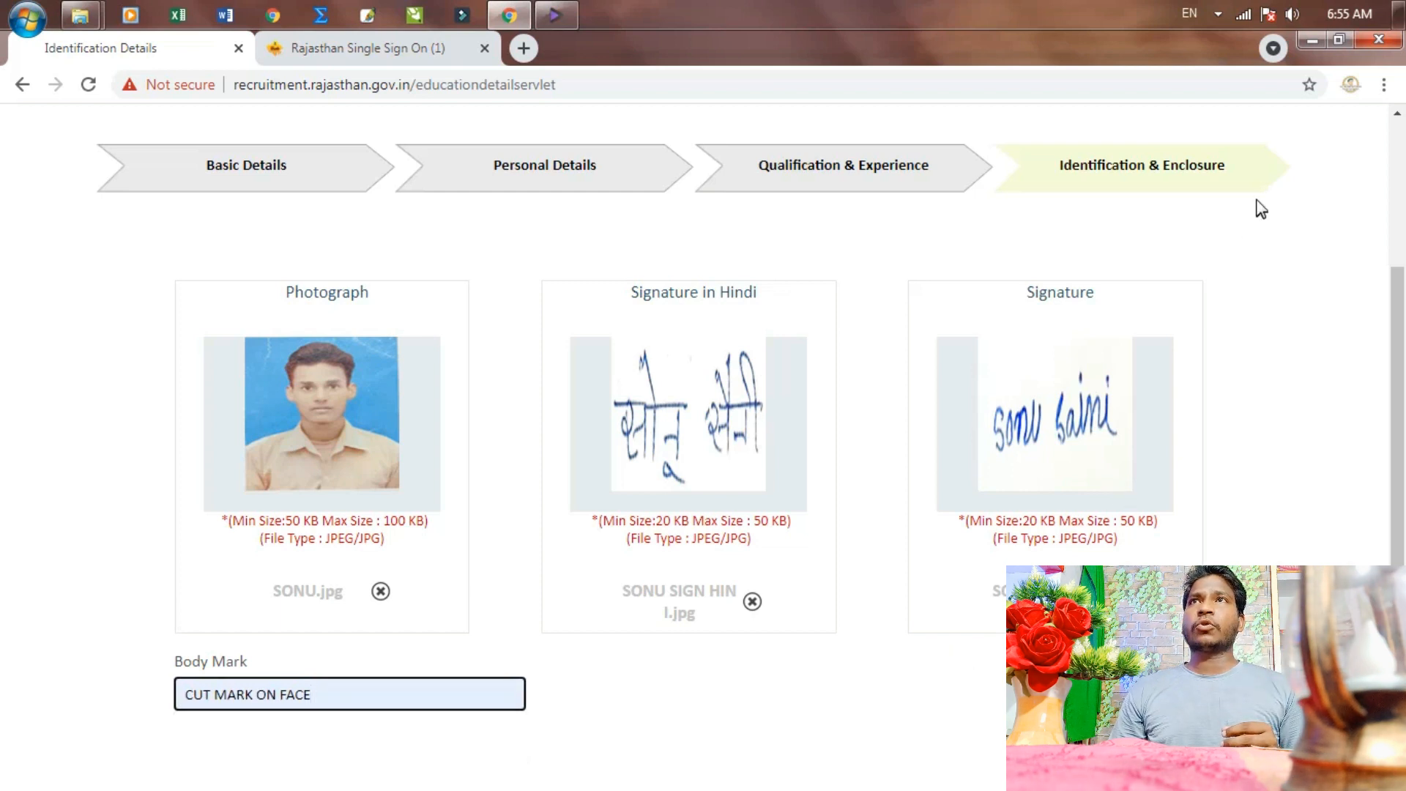
{"action": "left_click", "coordinate": [1335, 40]}
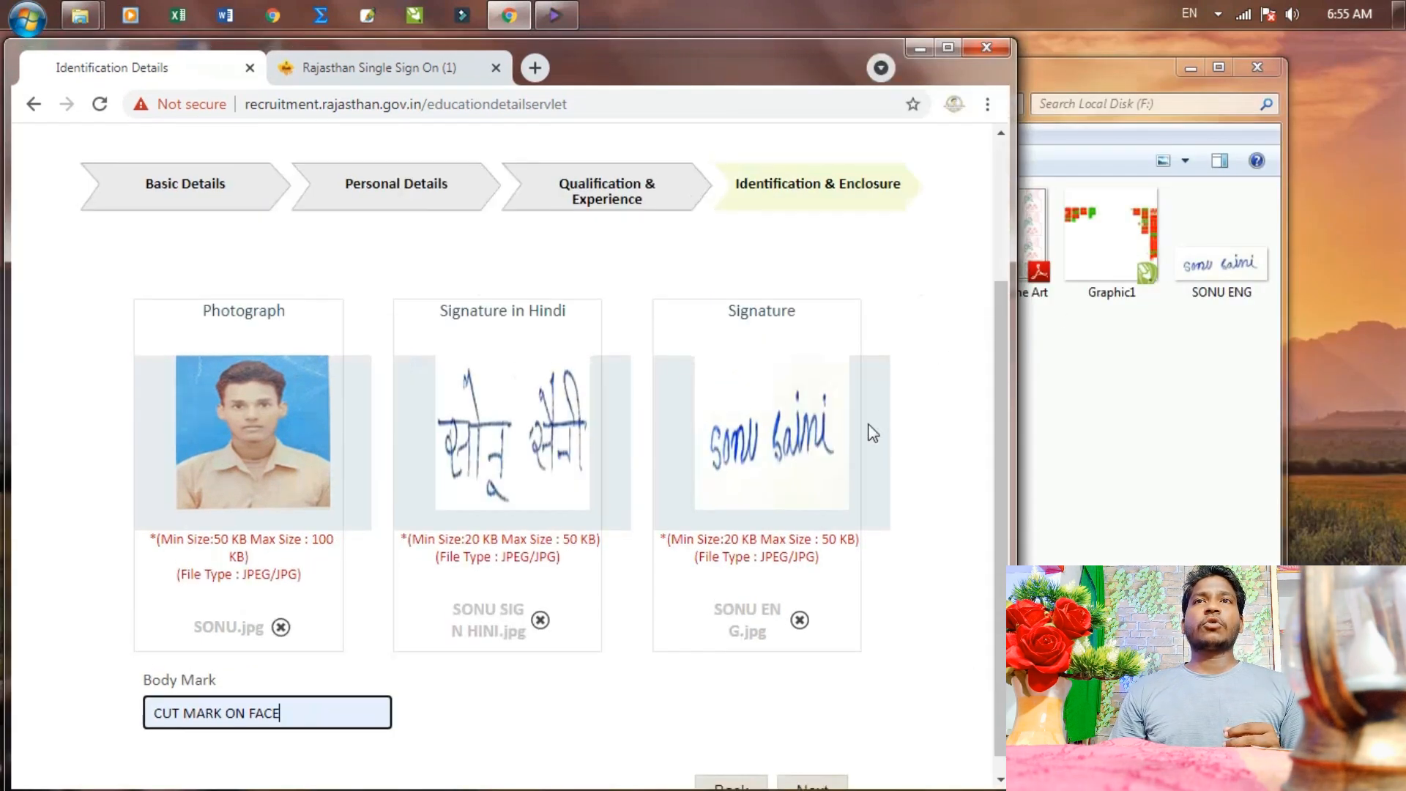
{"action": "scroll", "coordinate": [879, 440], "scroll_direction": "down", "scroll_amount": 1}
Open the Fireman Application Preview and review every filled section down to the Declaration and signatures
{"action": "left_click", "coordinate": [813, 765]}
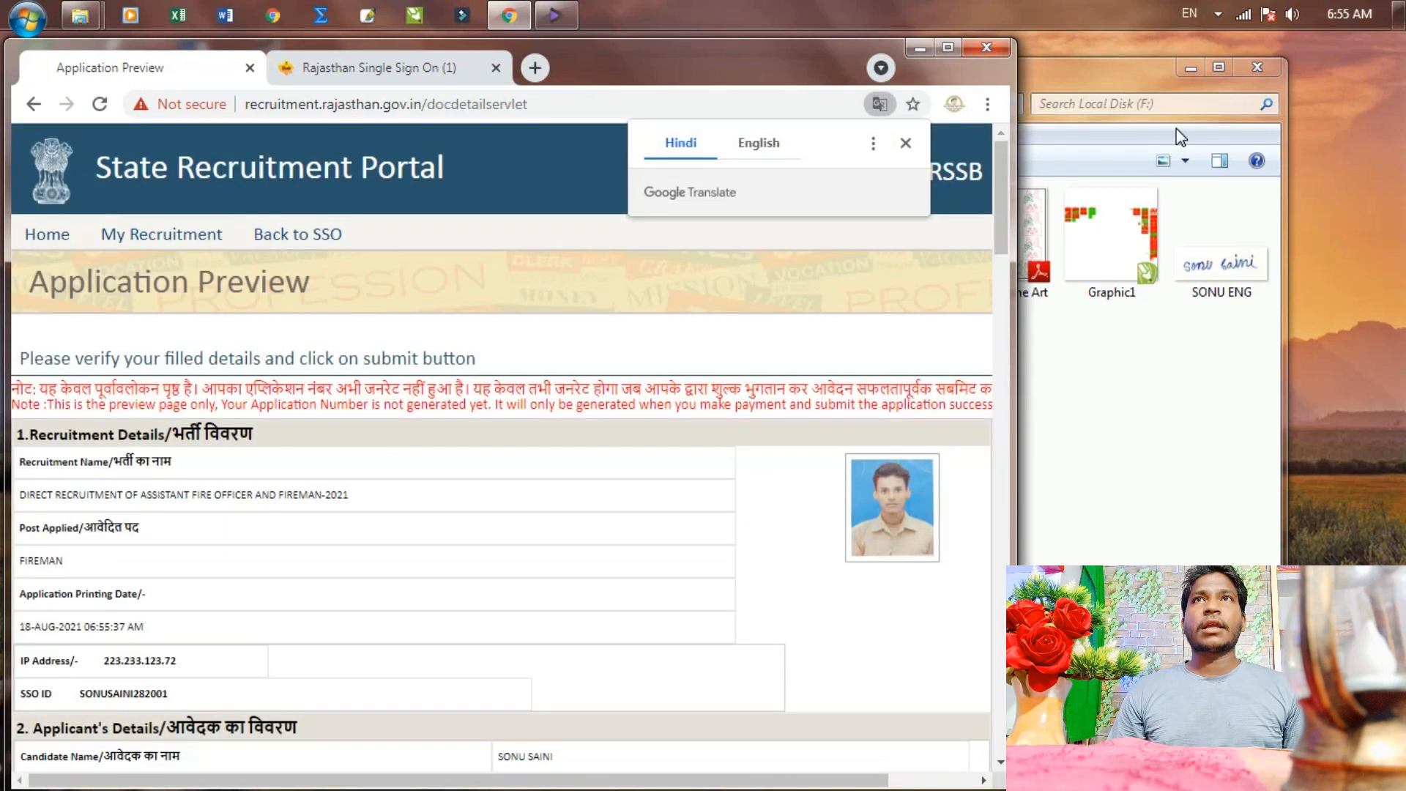
{"action": "left_click", "coordinate": [947, 48]}
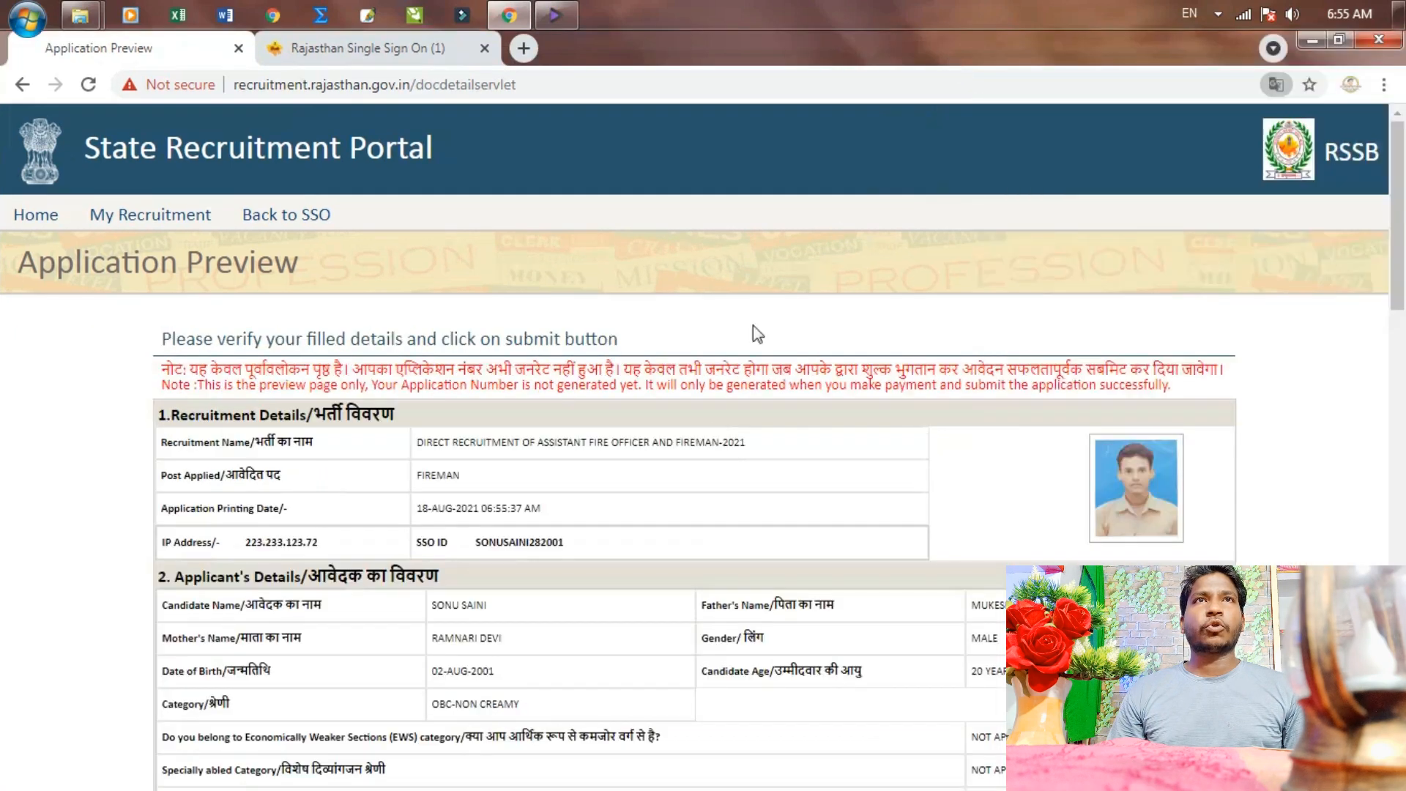
{"action": "scroll", "coordinate": [672, 479], "scroll_direction": "down", "scroll_amount": 1}
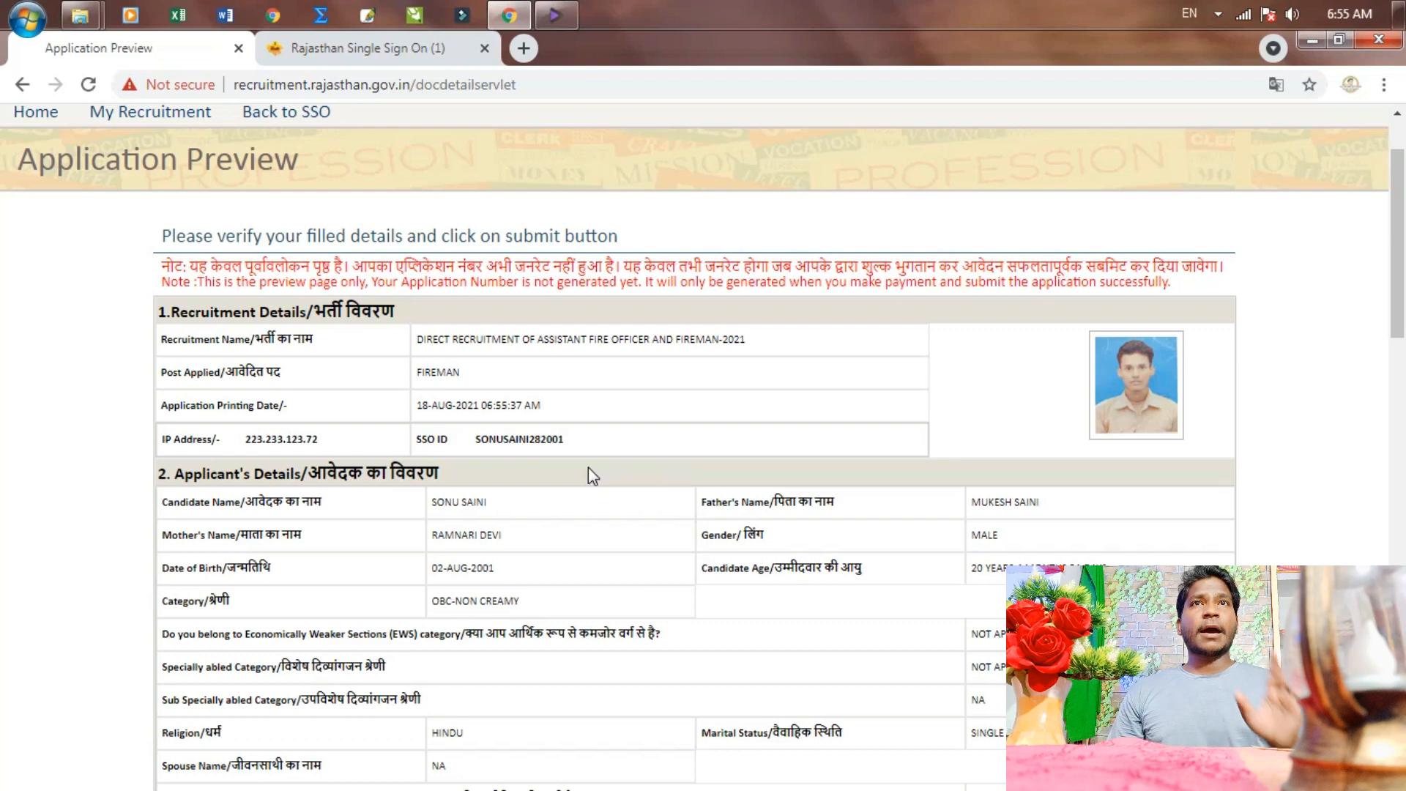
{"action": "scroll", "coordinate": [584, 472], "scroll_direction": "down", "scroll_amount": 1}
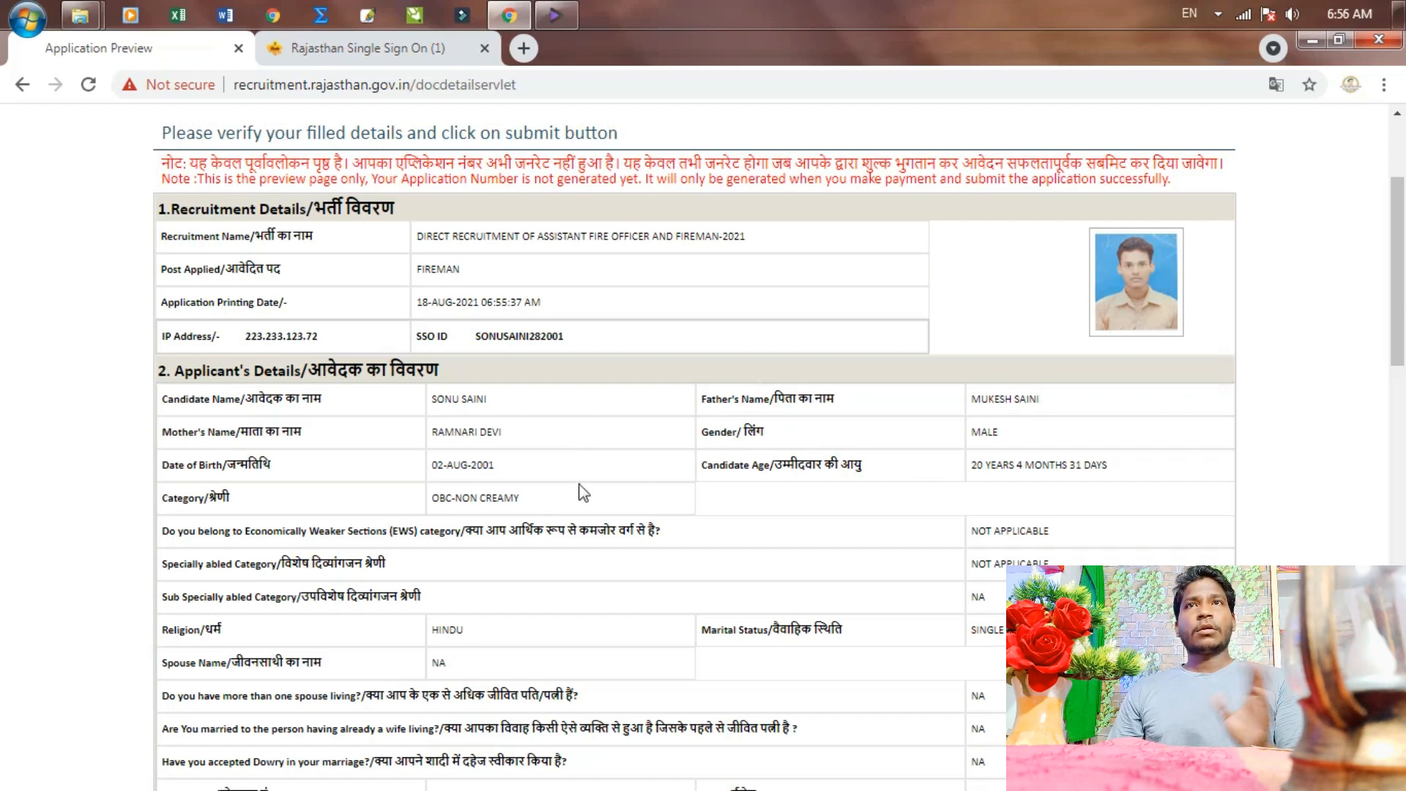
{"action": "scroll", "coordinate": [634, 562], "scroll_direction": "down", "scroll_amount": 10}
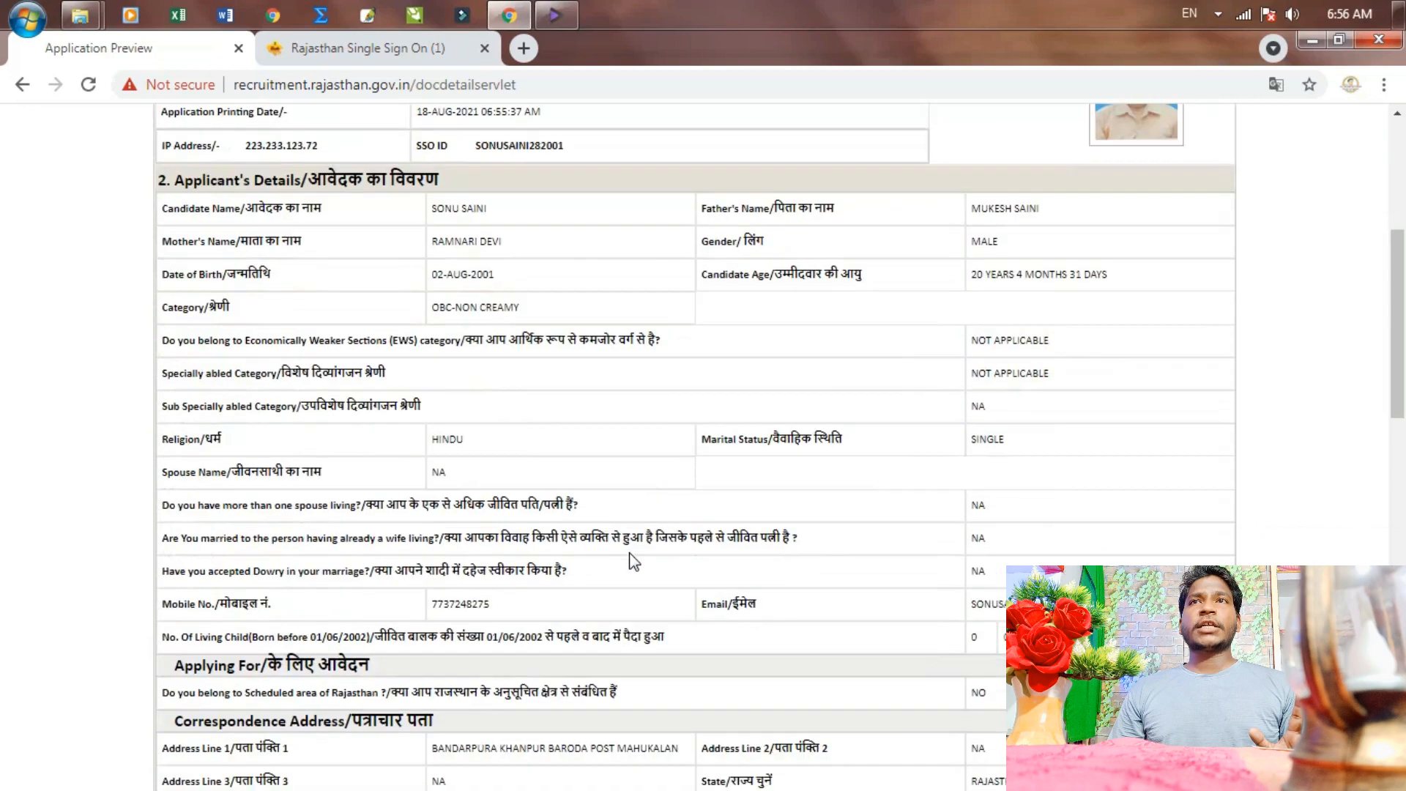
{"action": "scroll", "coordinate": [634, 562], "scroll_direction": "down", "scroll_amount": 6}
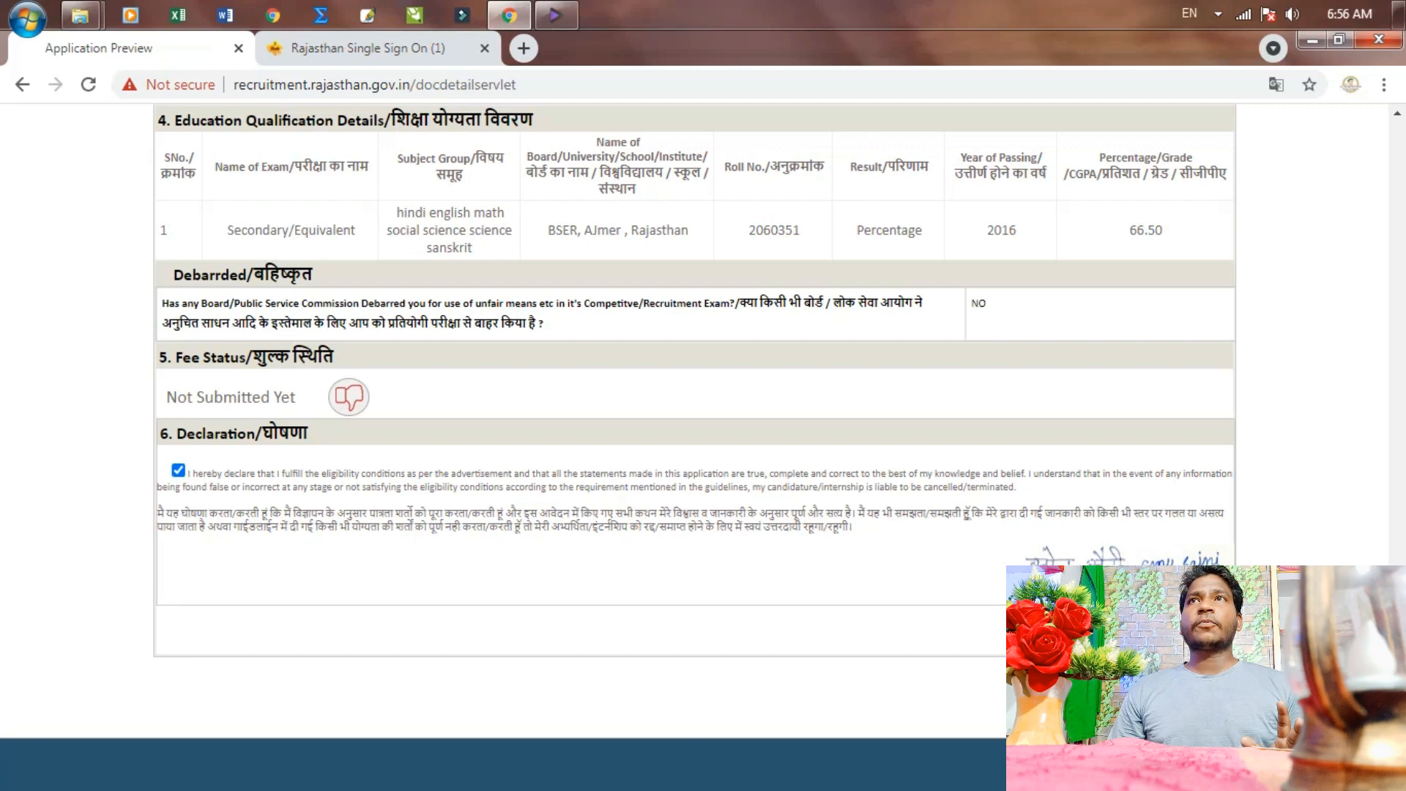
{"action": "left_click", "coordinate": [1338, 39]}
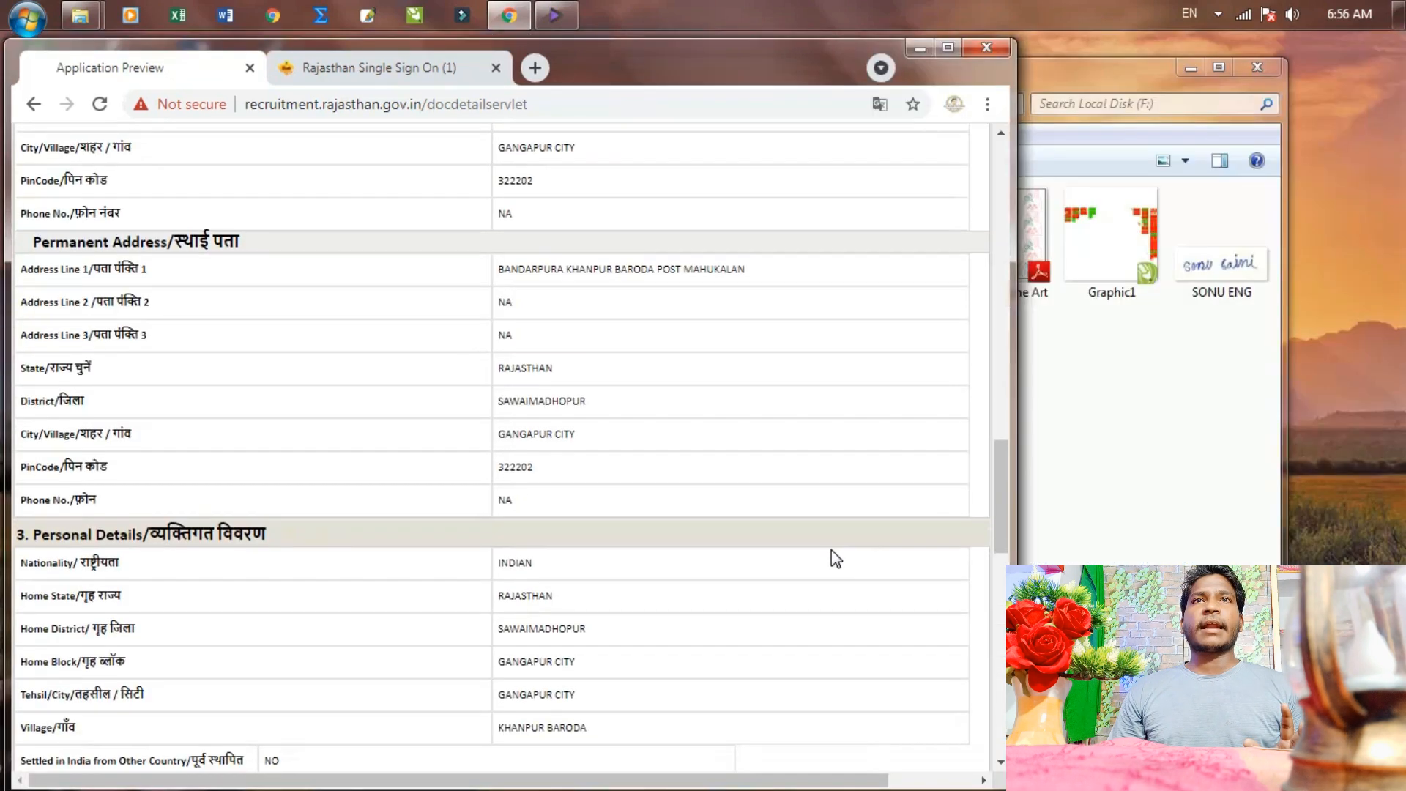
{"action": "scroll", "coordinate": [832, 550], "scroll_direction": "down", "scroll_amount": 5}
{"action": "scroll", "coordinate": [781, 571], "scroll_direction": "down", "scroll_amount": 2}
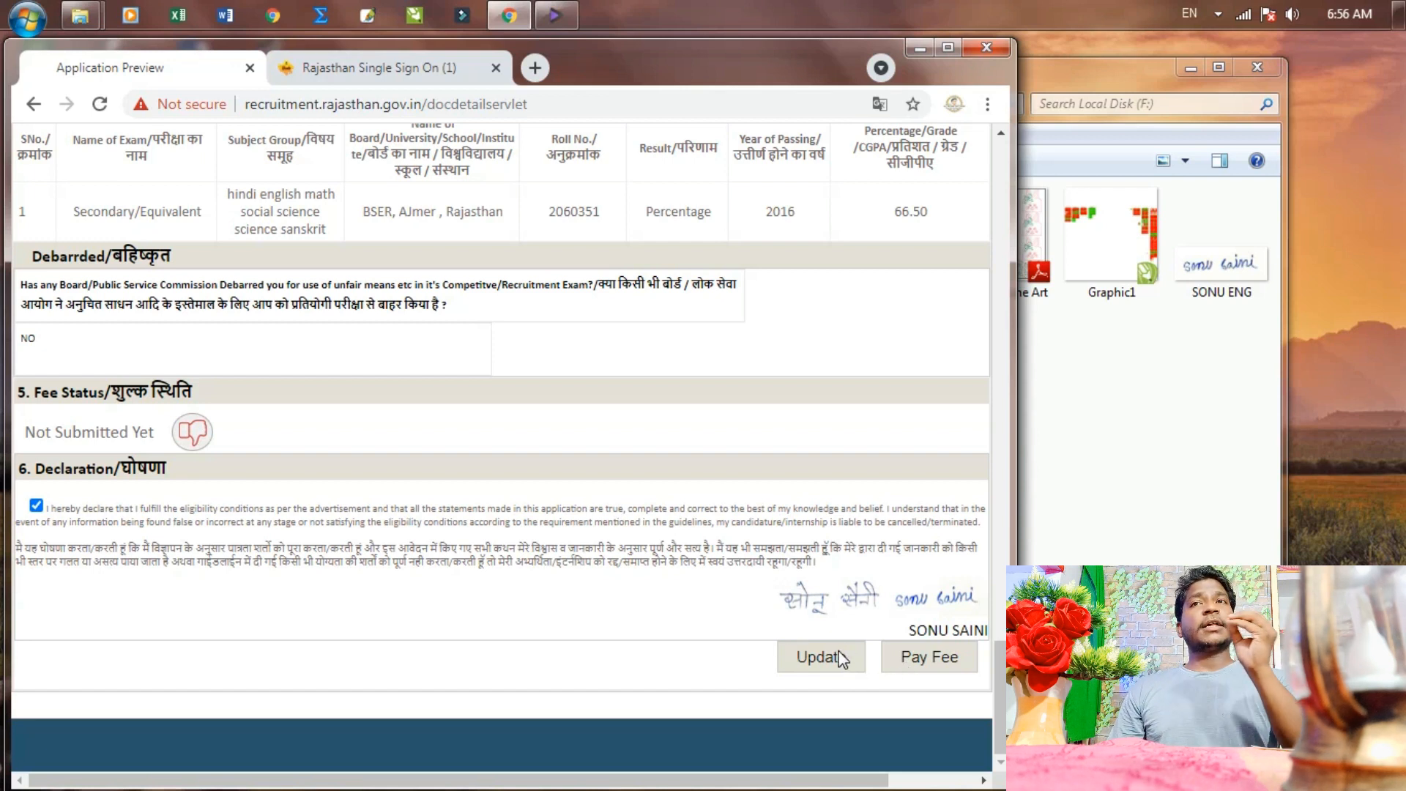
Submit the preview with Pay Fee and confirm, reaching the Fee Detail page
{"action": "left_click", "coordinate": [929, 655]}
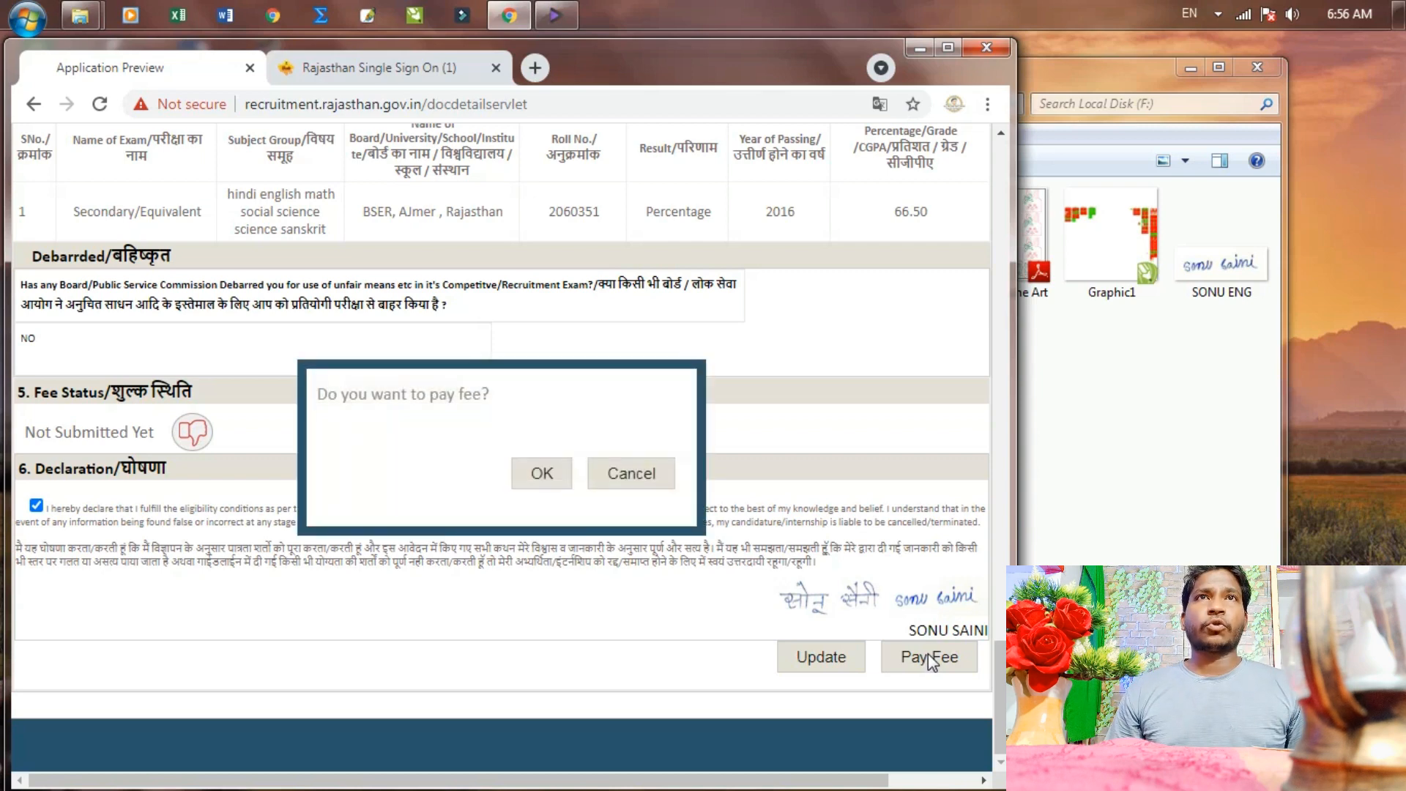
{"action": "left_click", "coordinate": [542, 474]}
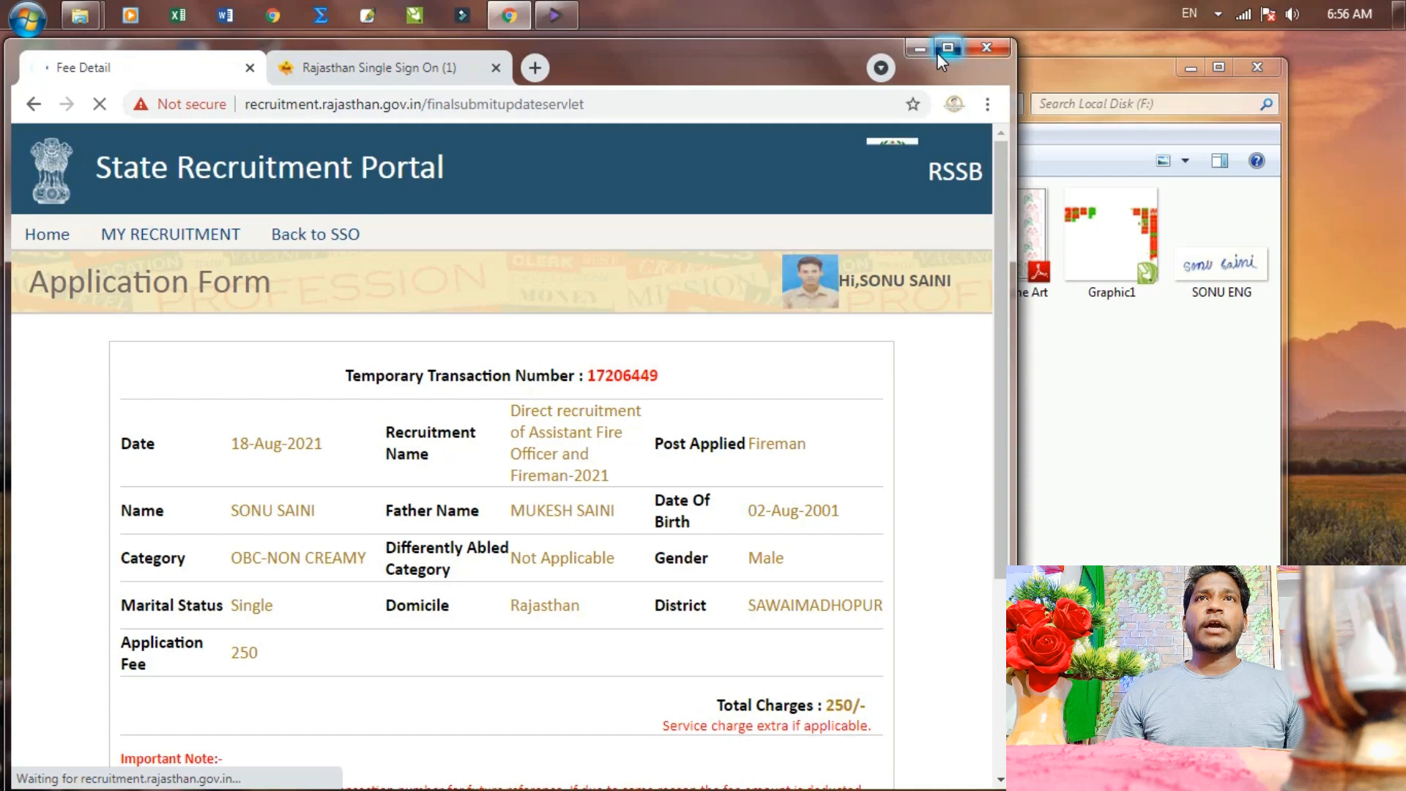
{"action": "left_click", "coordinate": [943, 48]}
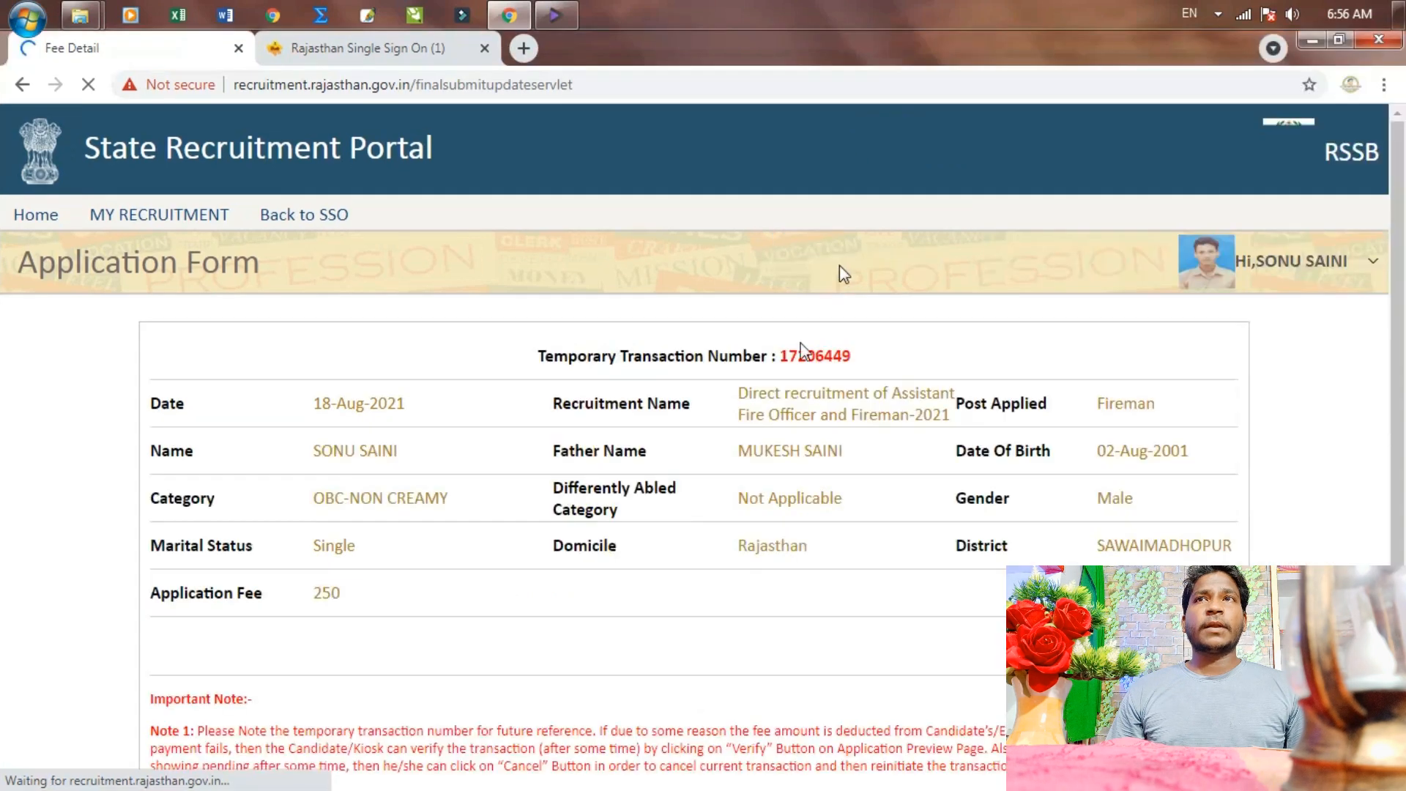
{"action": "scroll", "coordinate": [765, 748], "scroll_direction": "down", "scroll_amount": 2}
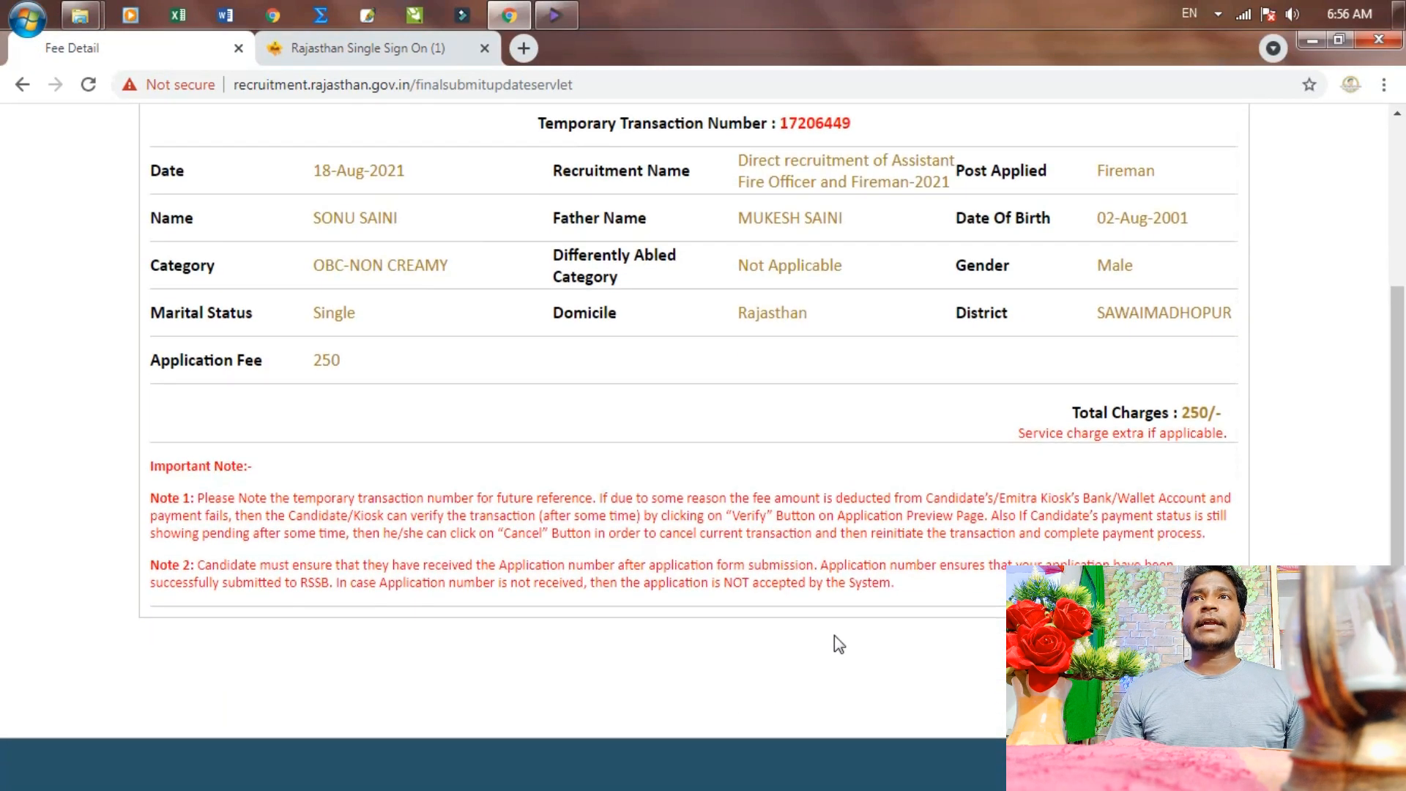
Pay the fees from Fee Detail, accepting both alerts to reach the ₹260.0 eMitra payment page
{"action": "left_click", "coordinate": [1340, 43]}
{"action": "scroll", "coordinate": [725, 554], "scroll_direction": "down", "scroll_amount": 2}
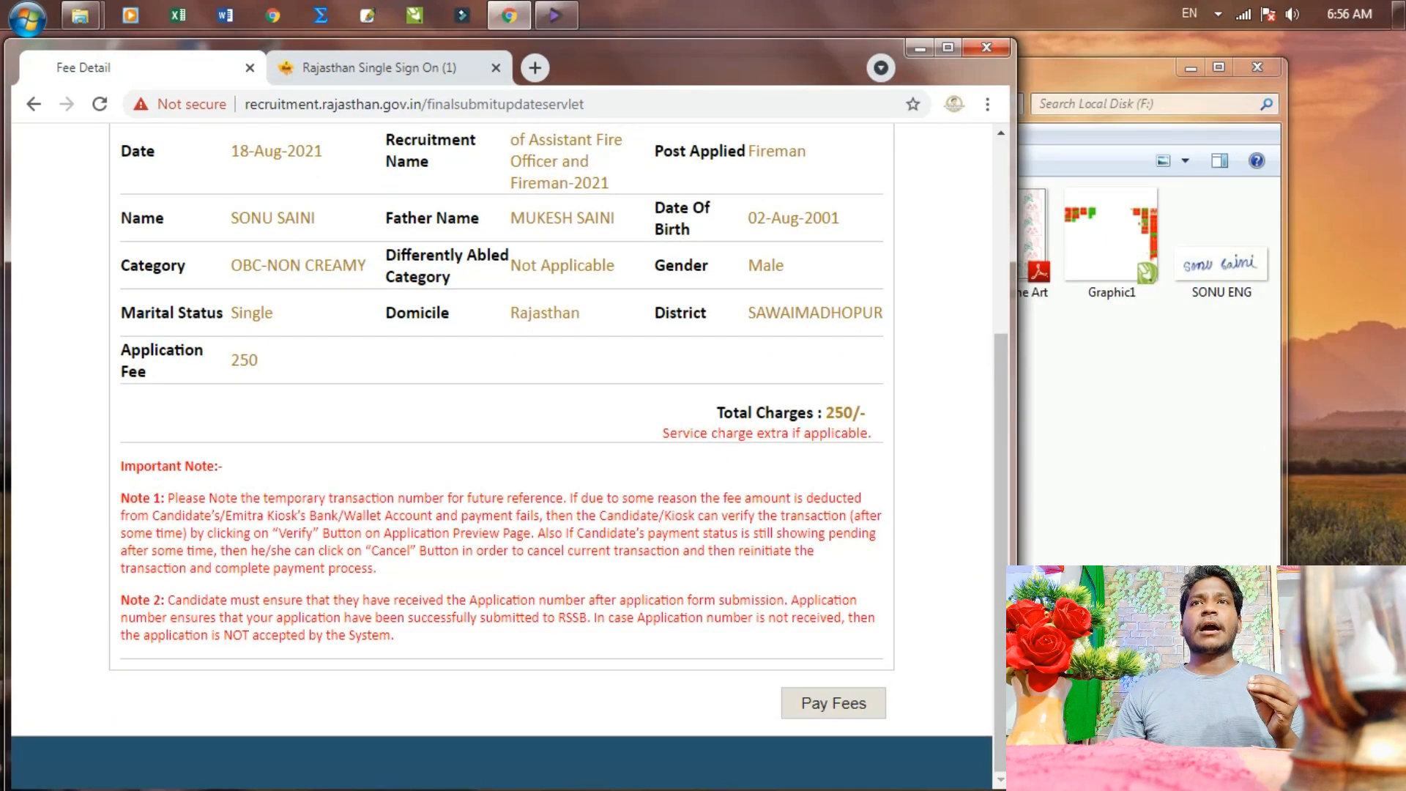
{"action": "left_click", "coordinate": [852, 705]}
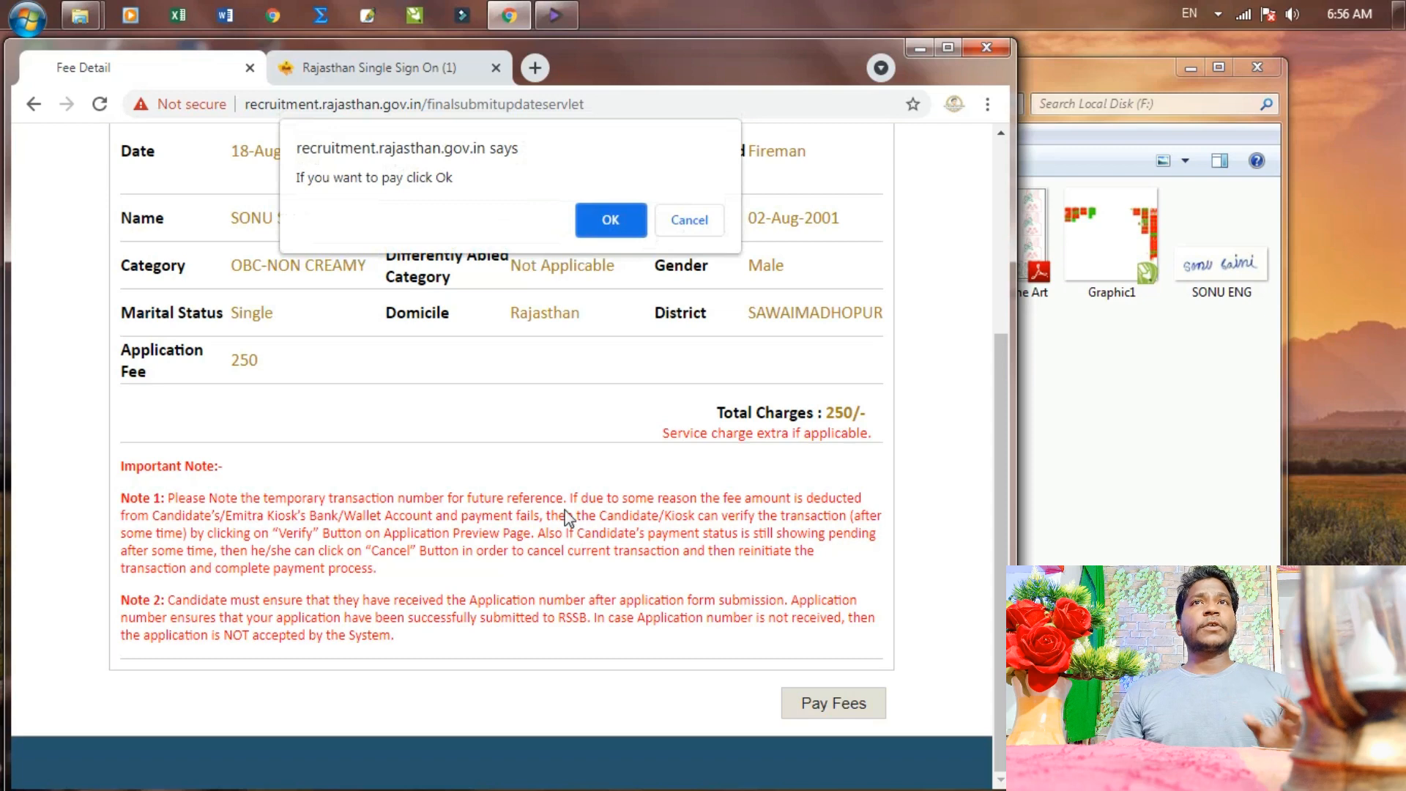
{"action": "left_click", "coordinate": [615, 221]}
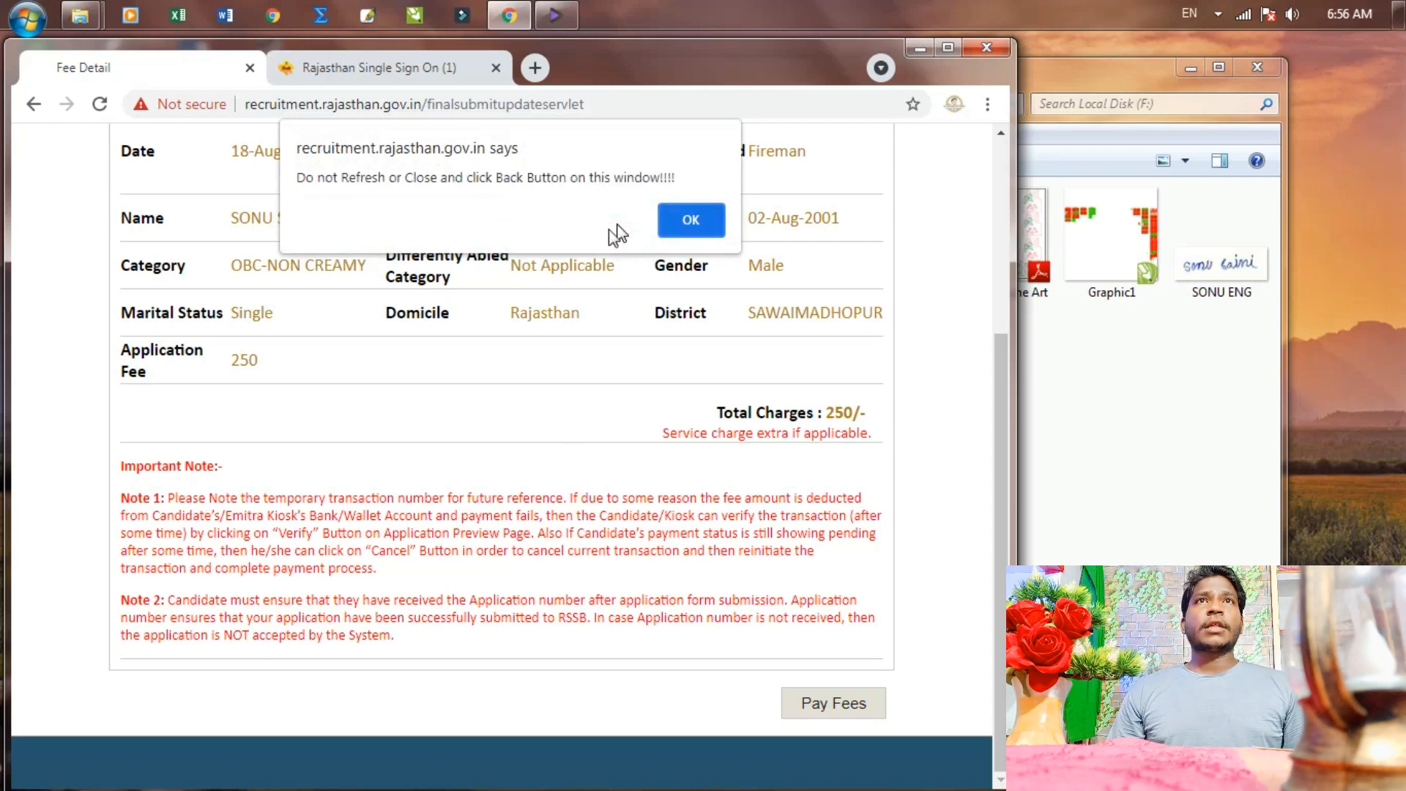
{"action": "left_click", "coordinate": [682, 224]}
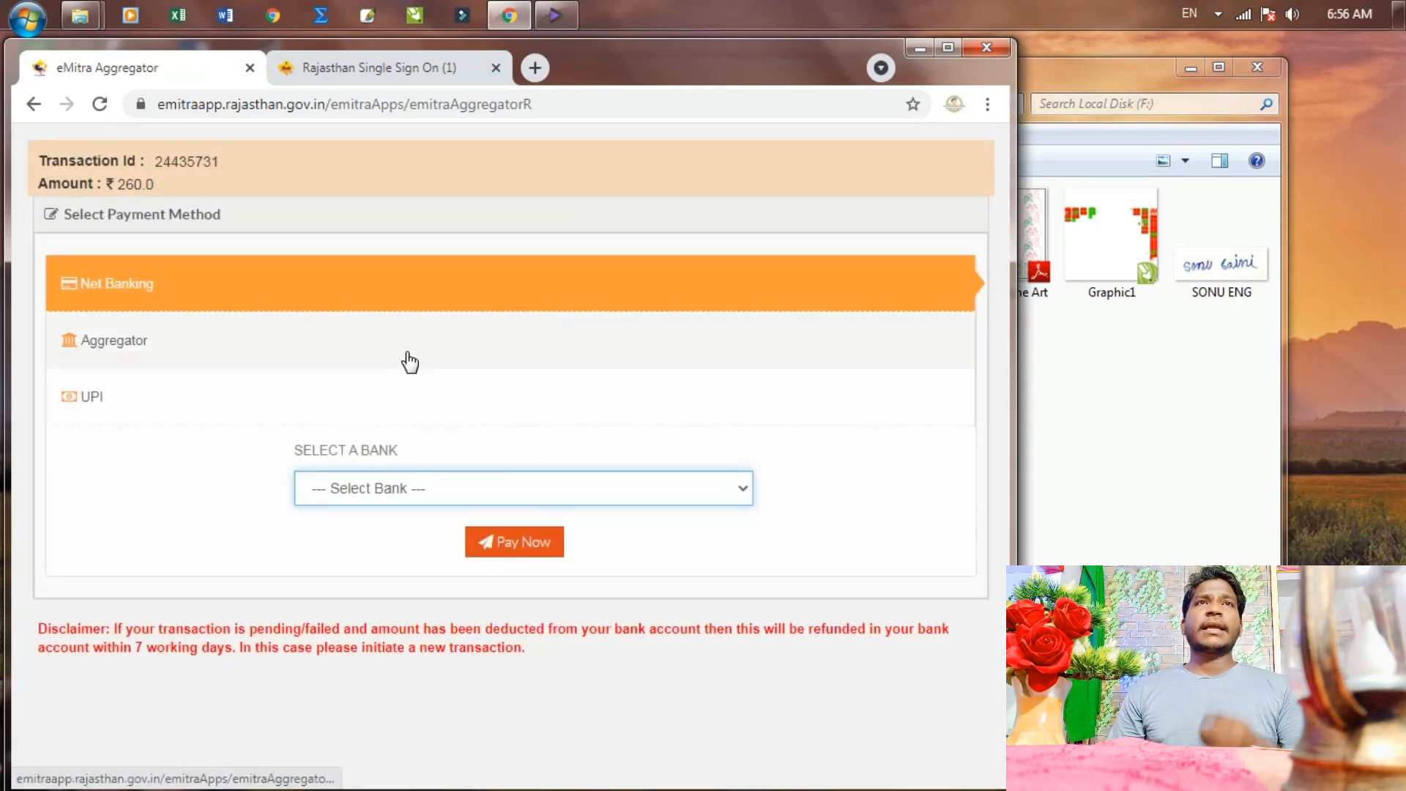
Switch the payment method from UPI to Net Banking and select STATE BANK INDIA GROUP (RPP)
{"action": "left_click", "coordinate": [159, 402]}
{"action": "left_click", "coordinate": [374, 501]}
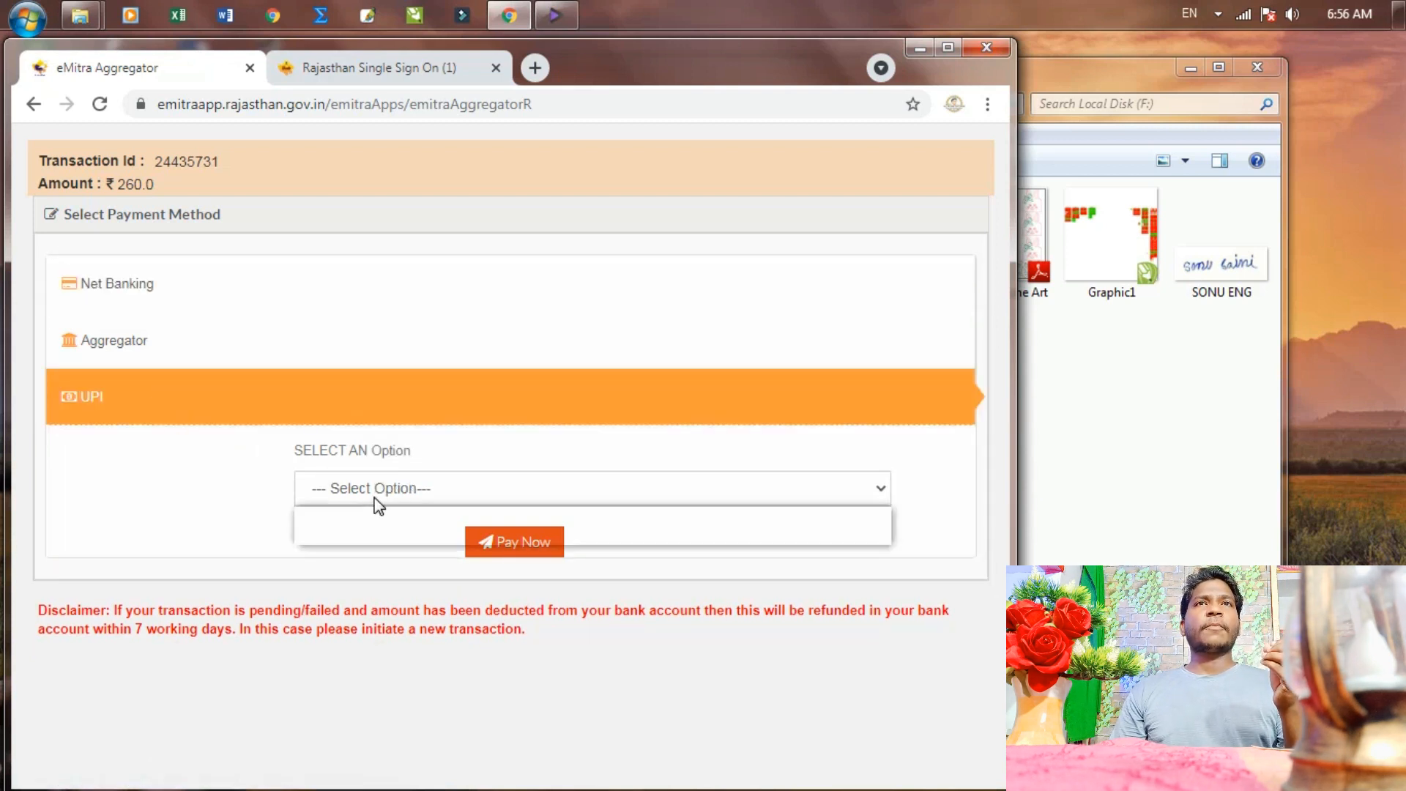
{"action": "left_click", "coordinate": [142, 306]}
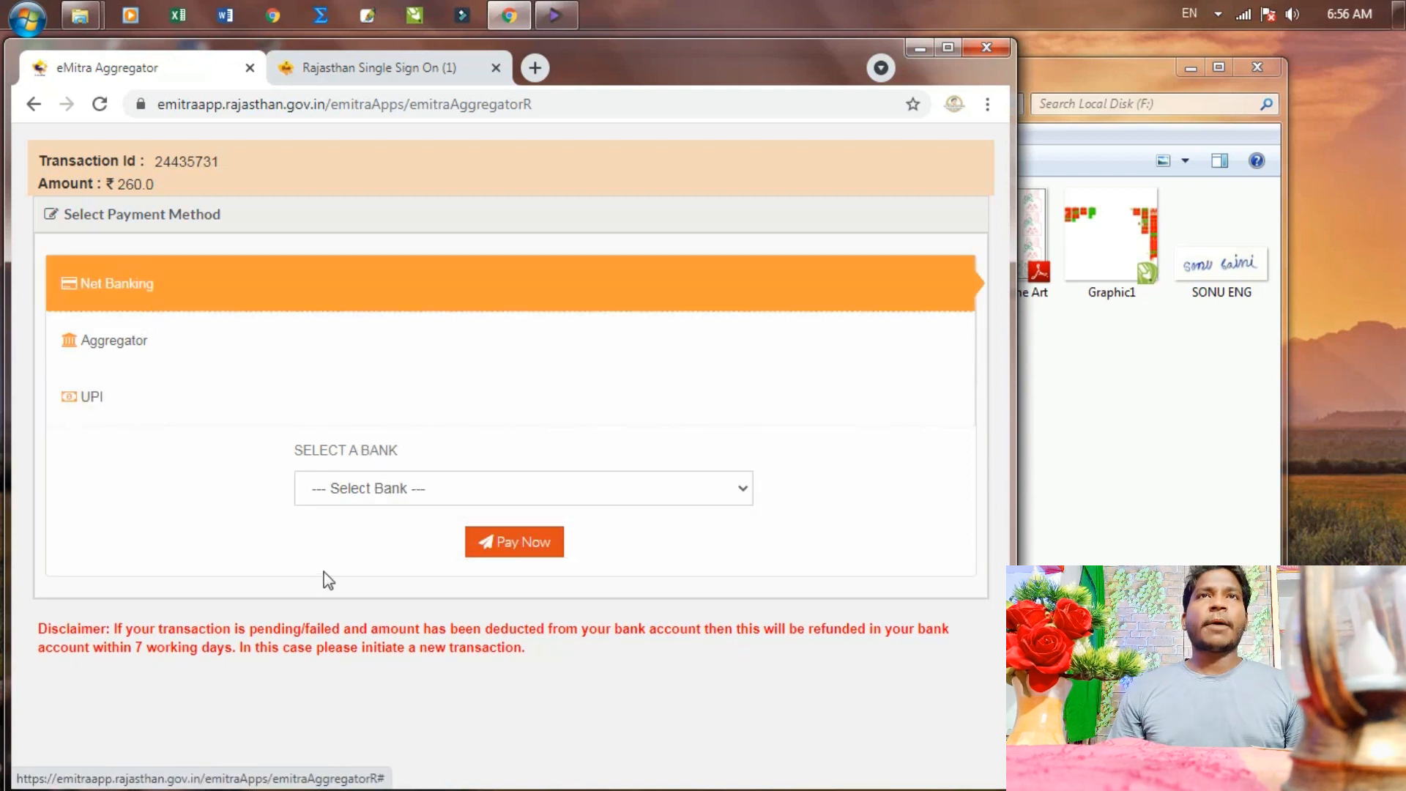
{"action": "left_click", "coordinate": [396, 489]}
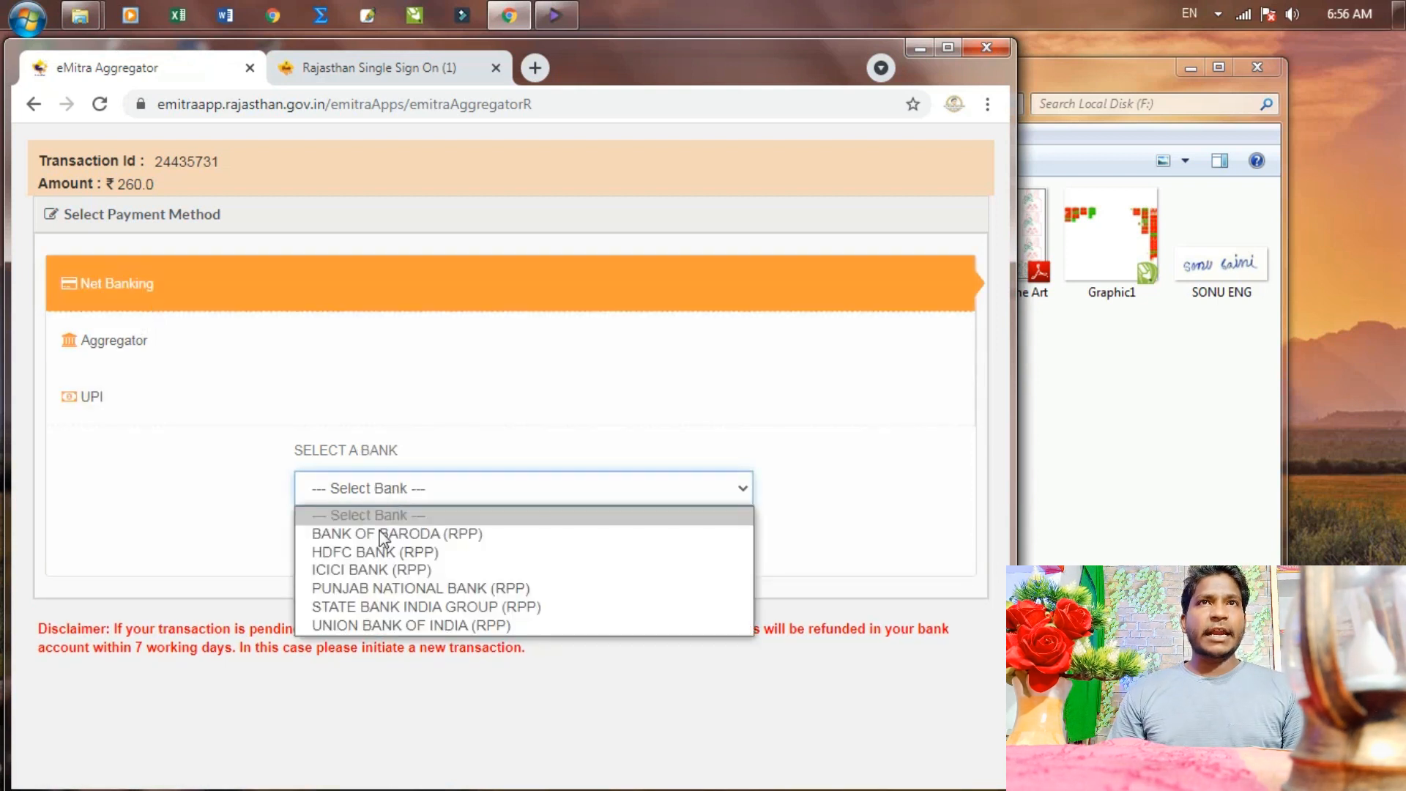
{"action": "left_click", "coordinate": [342, 602]}
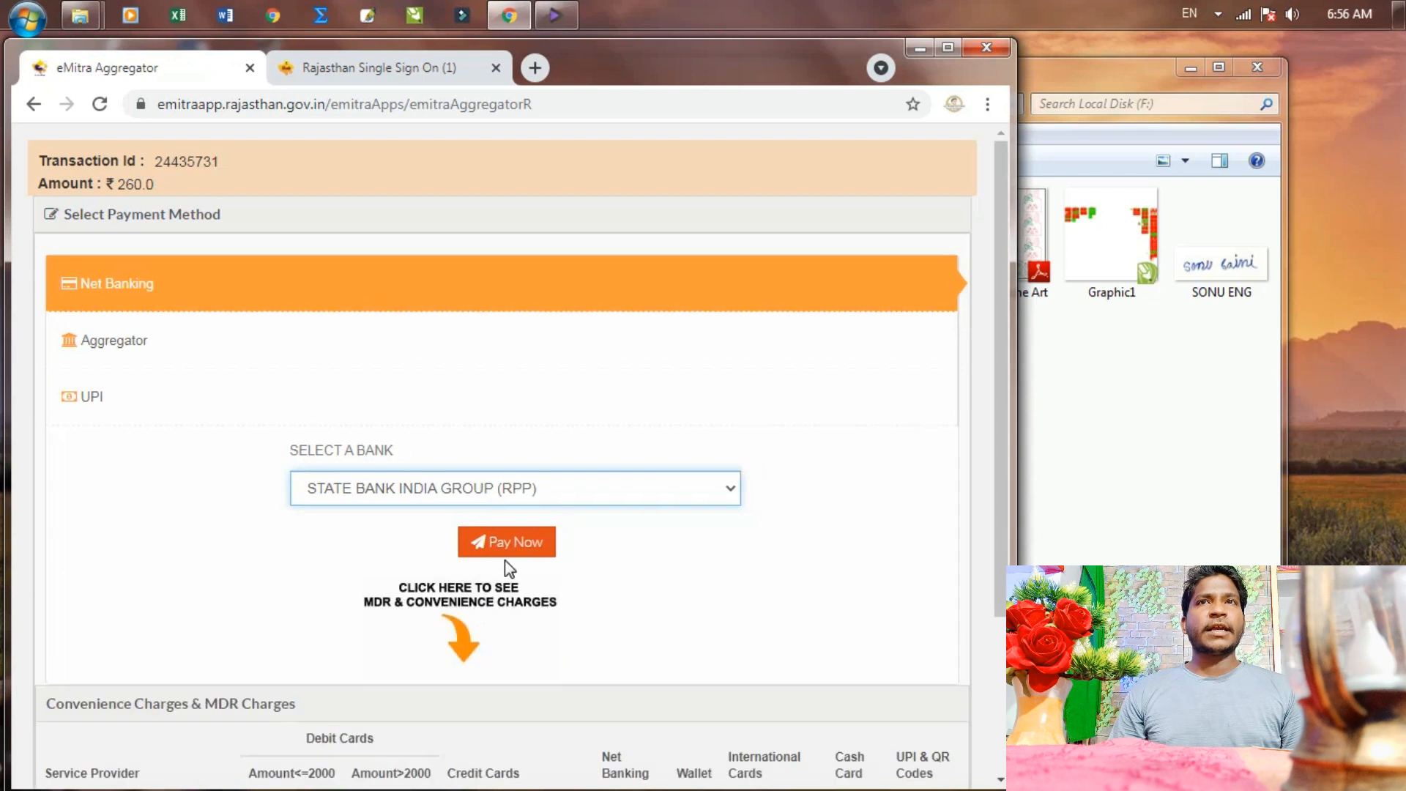
{"action": "scroll", "coordinate": [507, 558], "scroll_direction": "down", "scroll_amount": 3}
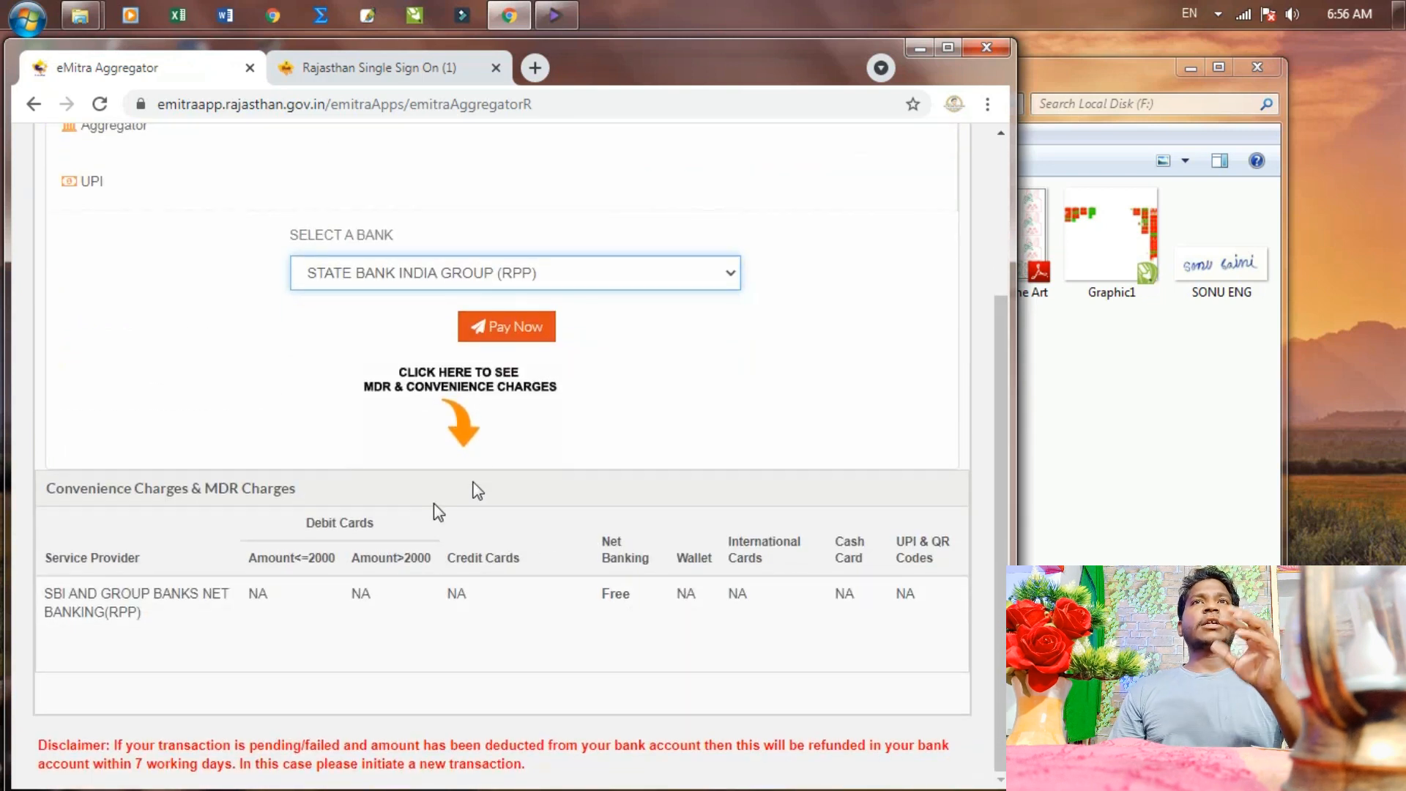